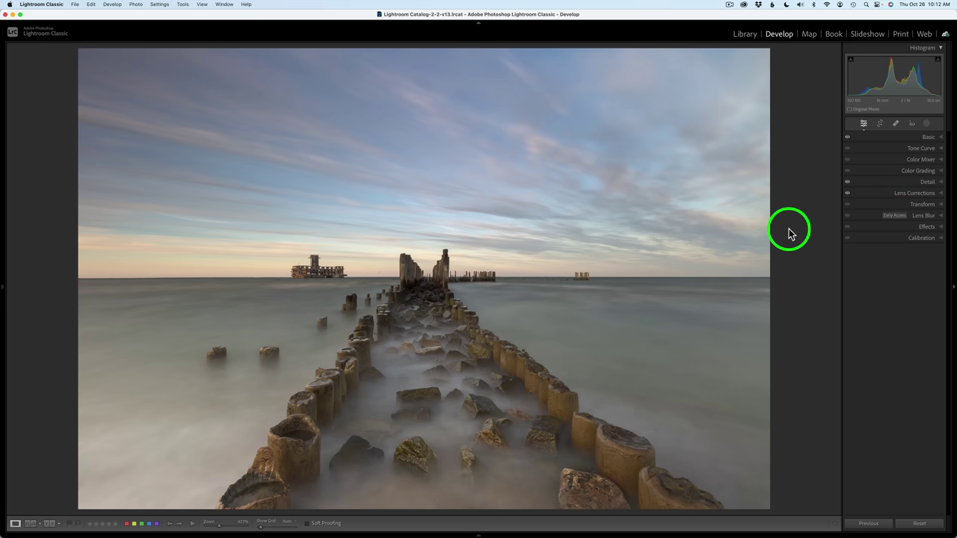
# Step: Send the pier seascape photo from Lightroom Classic to Adobe Photoshop 2024 for editing
pyautogui.rightClick(480, 193)
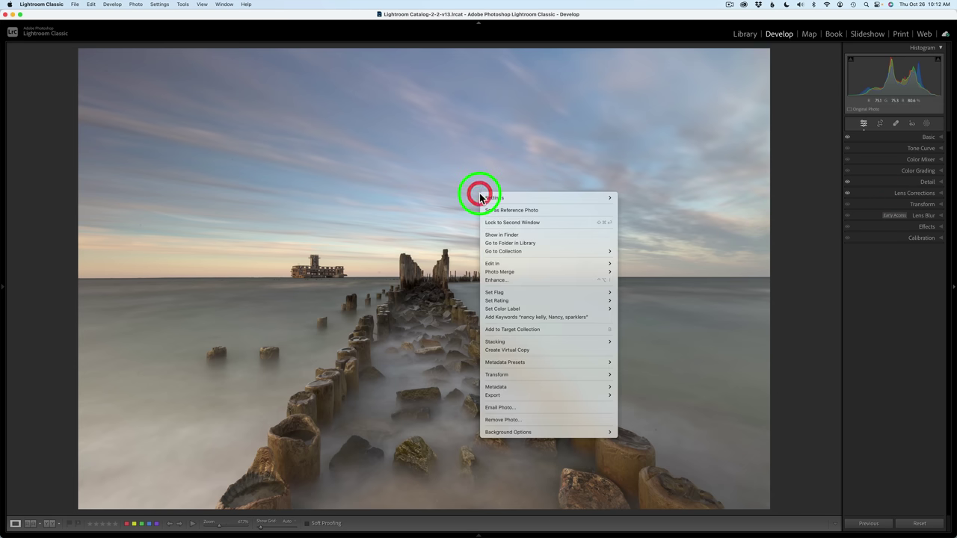
pyautogui.moveTo(504, 262)
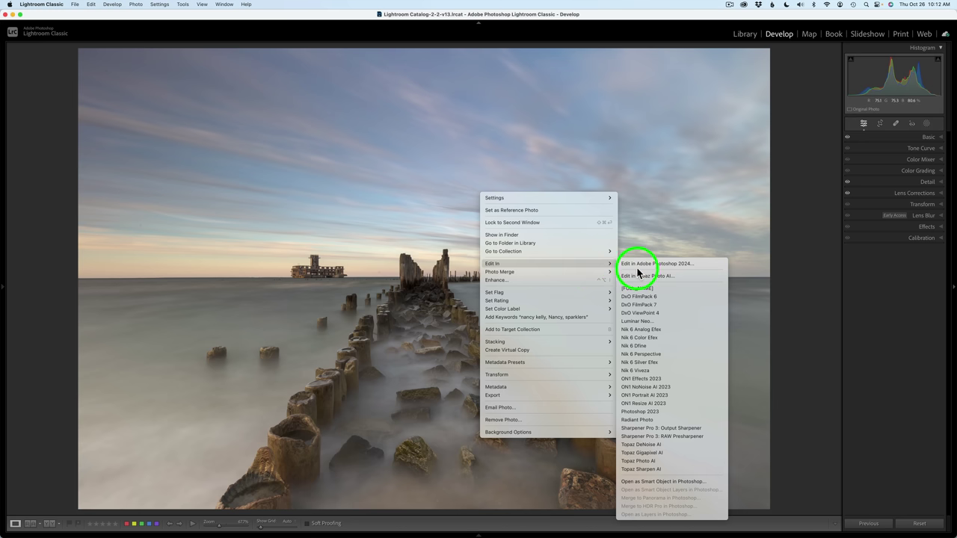
pyautogui.click(789, 263)
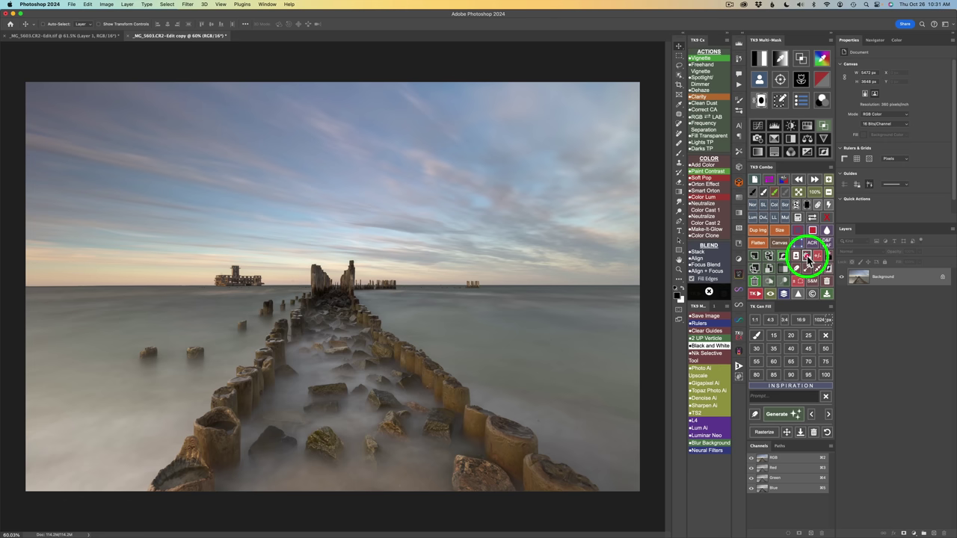
# Step: Generate a sky selection and a foreground selection of the seascape, each stored as its own channel
pyautogui.click(808, 258)
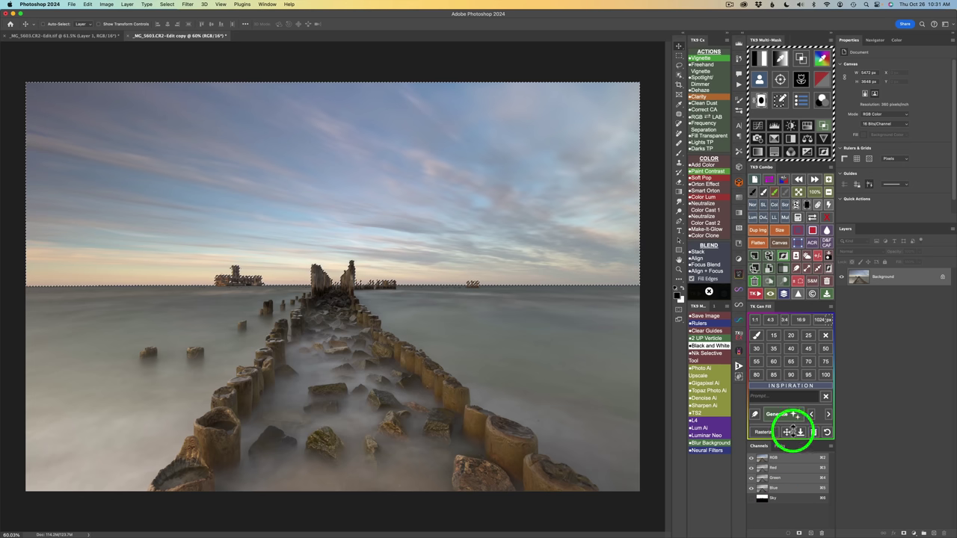
pyautogui.click(807, 256)
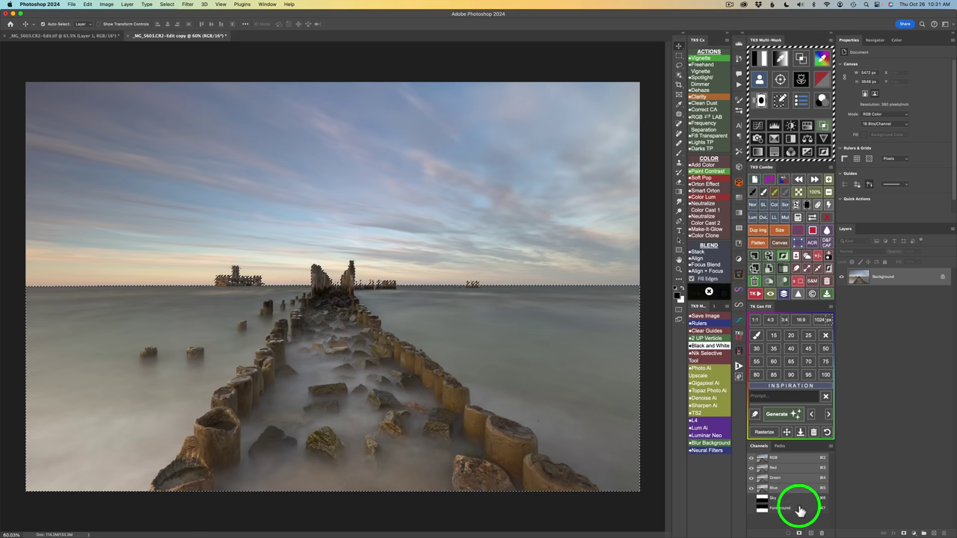
# Step: Create a level 3 midtones luminosity mask, save it as a channel named "Mids 3", and exit the mask preview
pyautogui.click(759, 59)
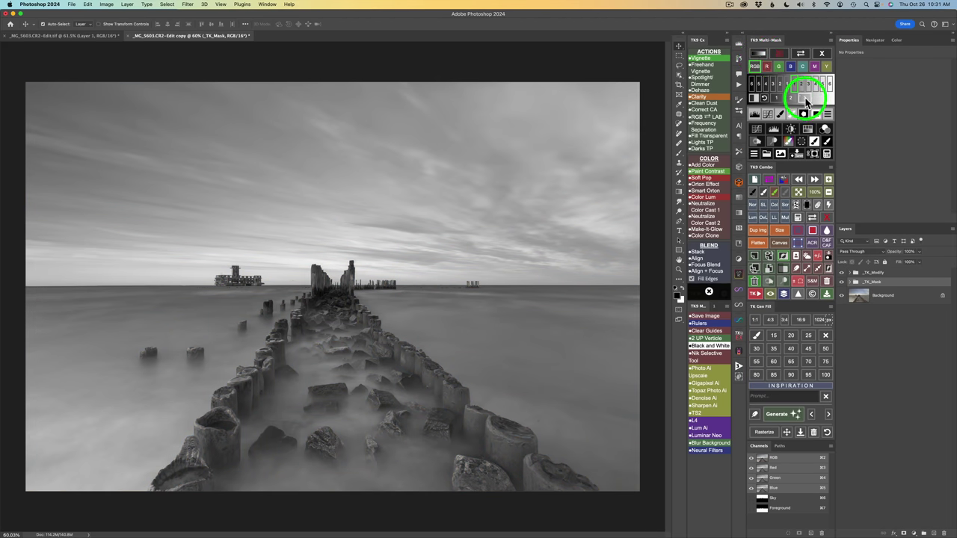
pyautogui.click(806, 99)
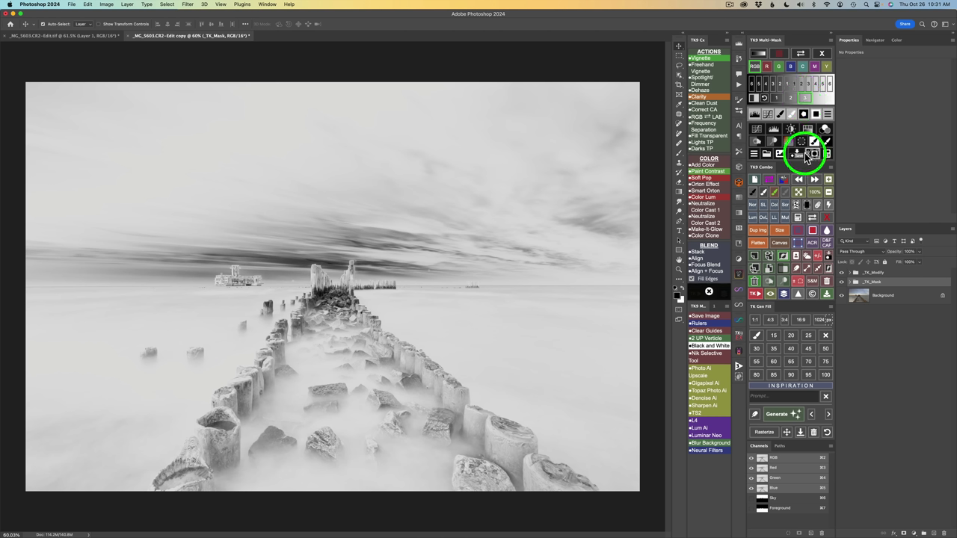
pyautogui.click(799, 153)
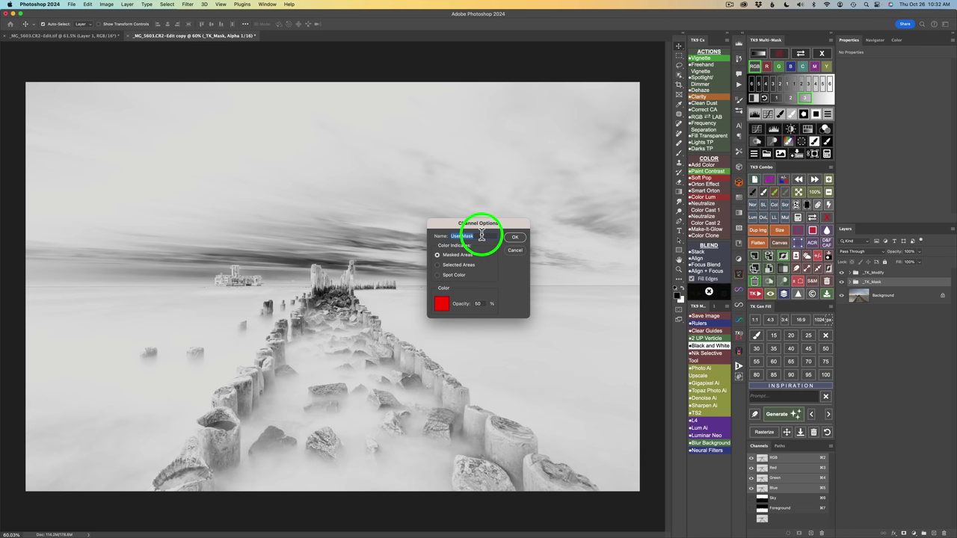
pyautogui.write('Mid')
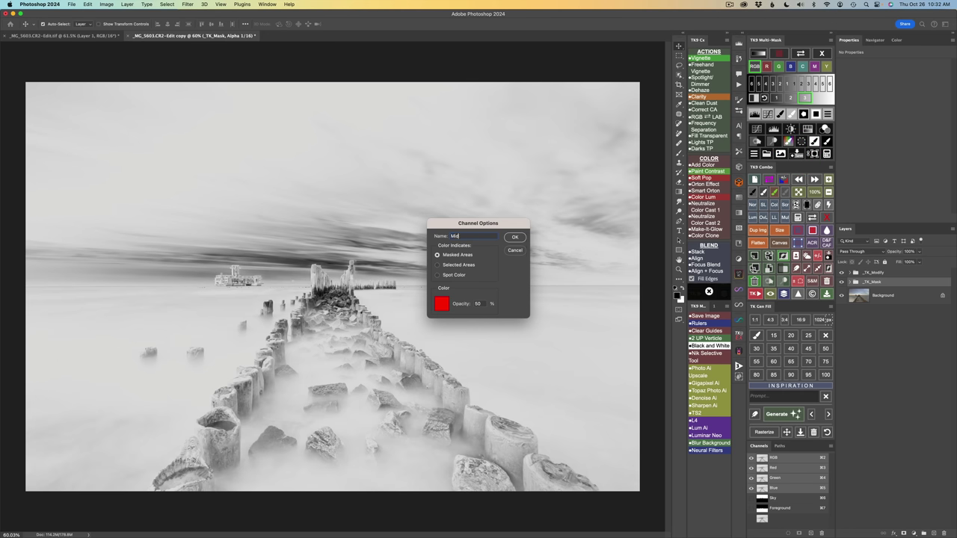
pyautogui.write('s 3')
pyautogui.click(515, 237)
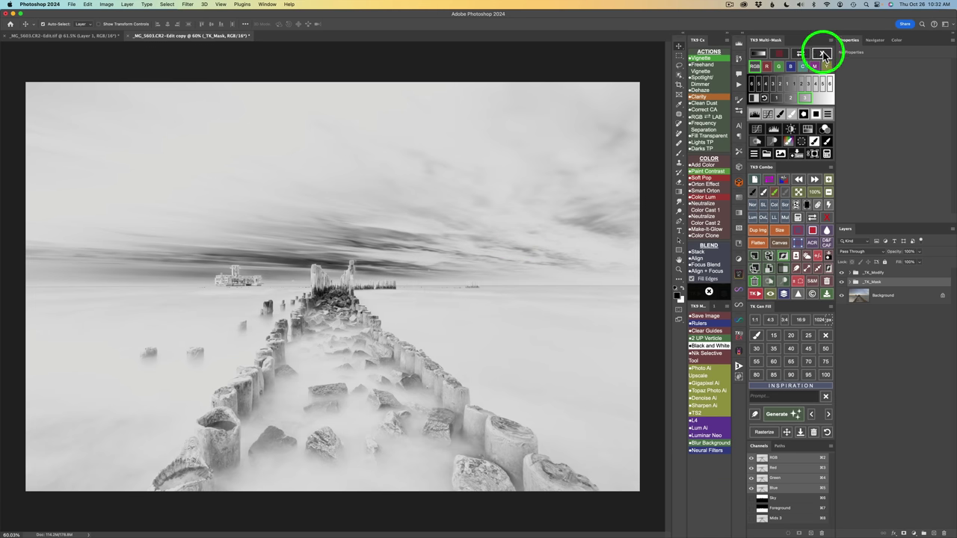
pyautogui.click(824, 55)
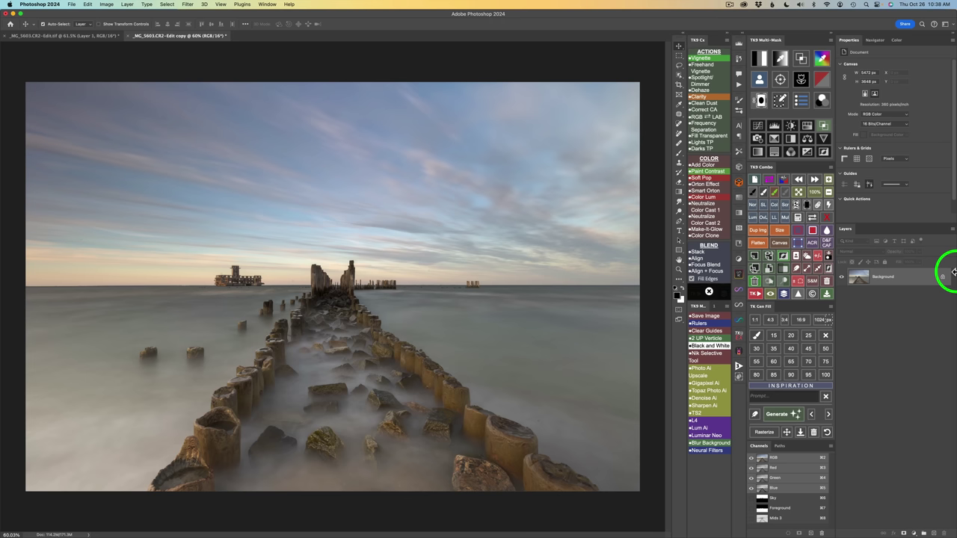
# Step: Add a color grading layer and mask it with the Foreground channel intersected with the Mids 3 channel
pyautogui.click(824, 100)
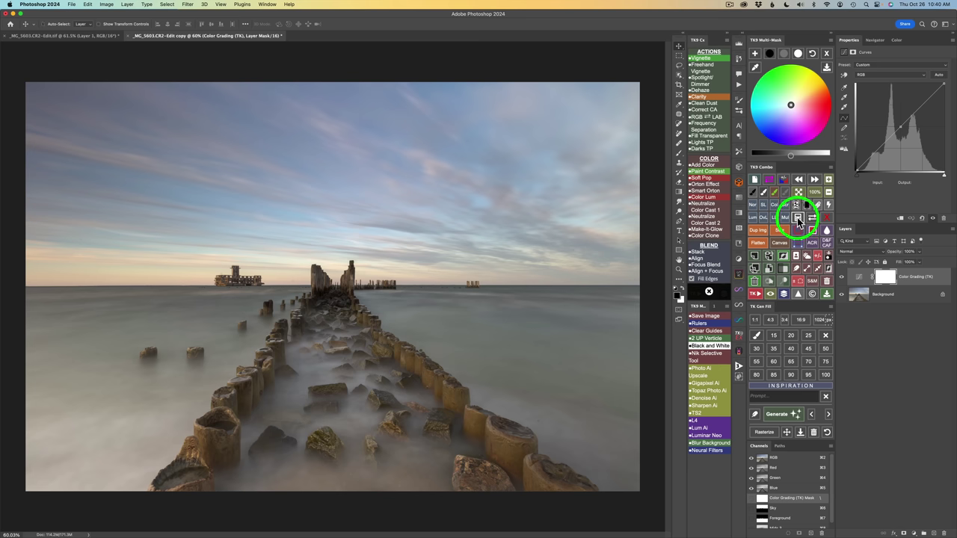
pyautogui.click(799, 218)
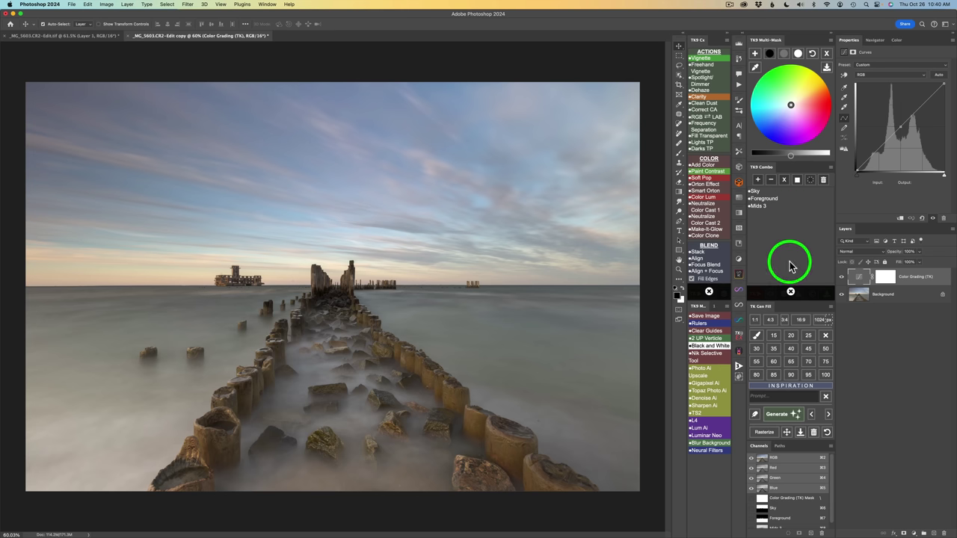
pyautogui.click(772, 200)
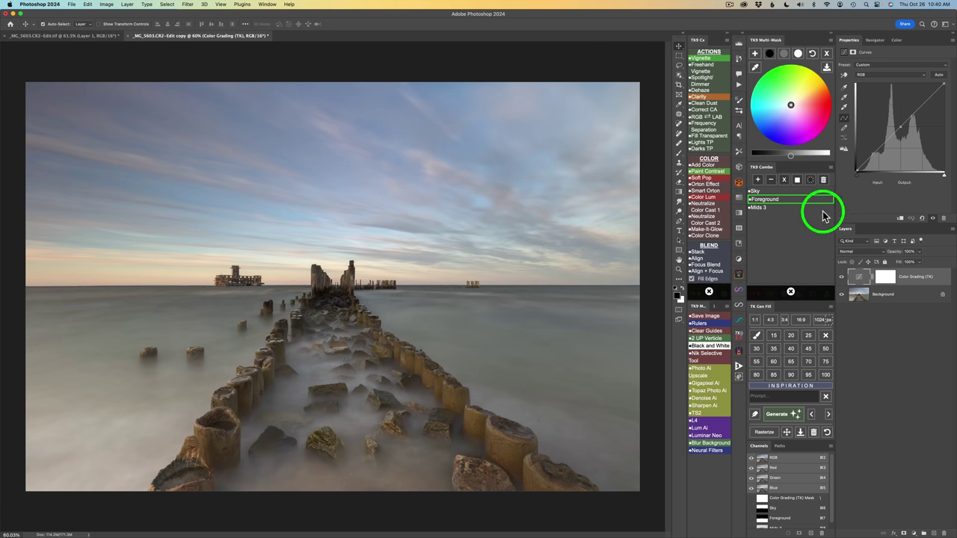
pyautogui.click(799, 180)
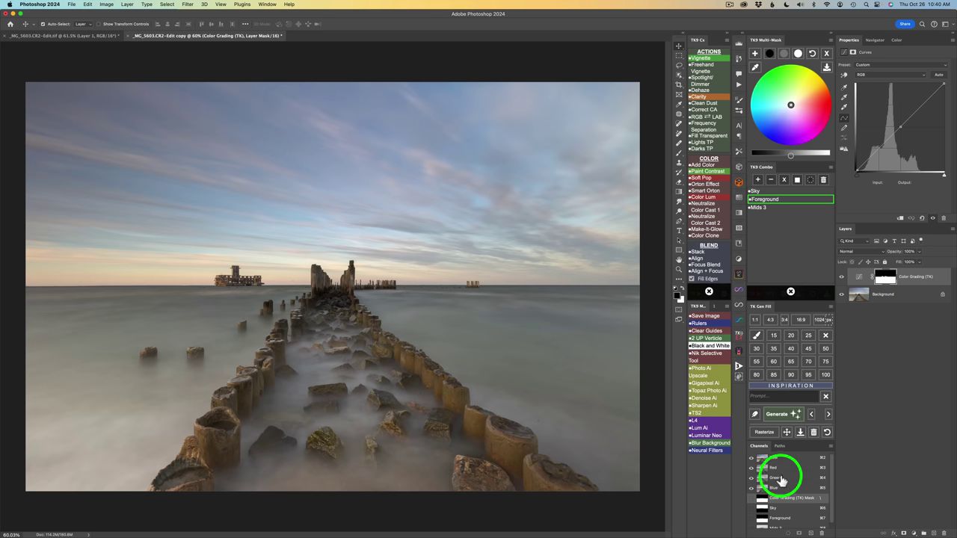
pyautogui.click(765, 209)
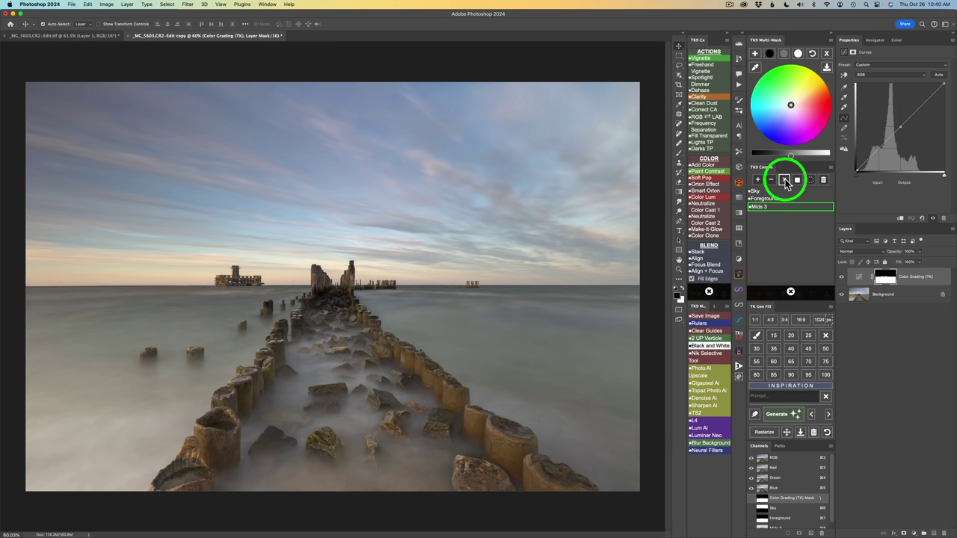
pyautogui.click(785, 183)
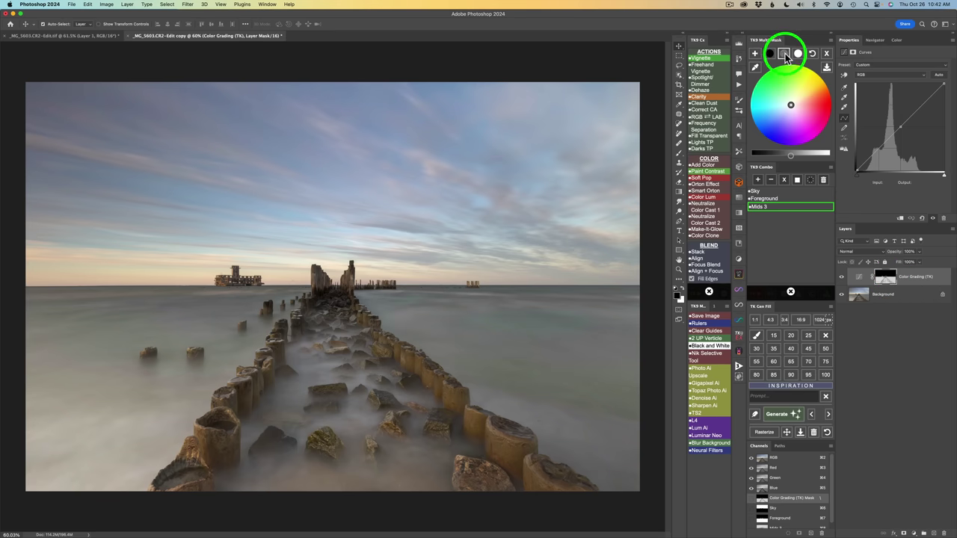
# Step: Grade the foreground layer's midtones with brightness 30, hue 224 and saturation 25
pyautogui.click(783, 54)
pyautogui.moveTo(790, 155); pyautogui.dragTo(813, 159)
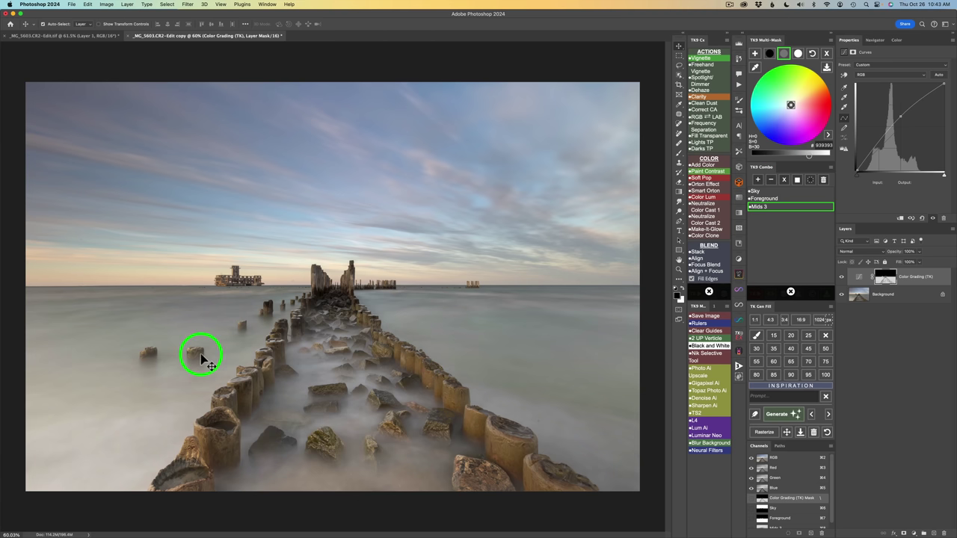
pyautogui.click(784, 112)
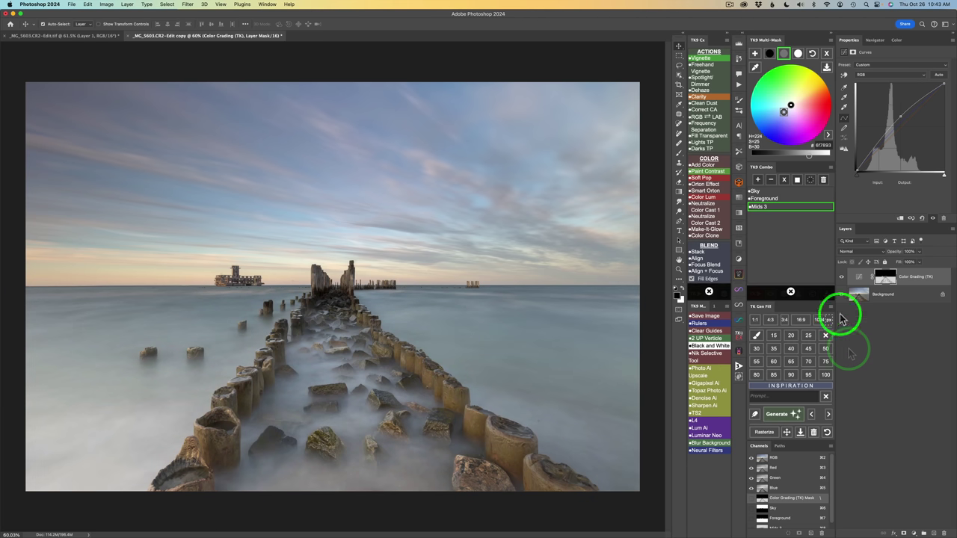
# Step: Set the foreground grading layer's shadows brightness to -10 and highlights brightness to 45, and compare the image with and without the layer
pyautogui.click(772, 56)
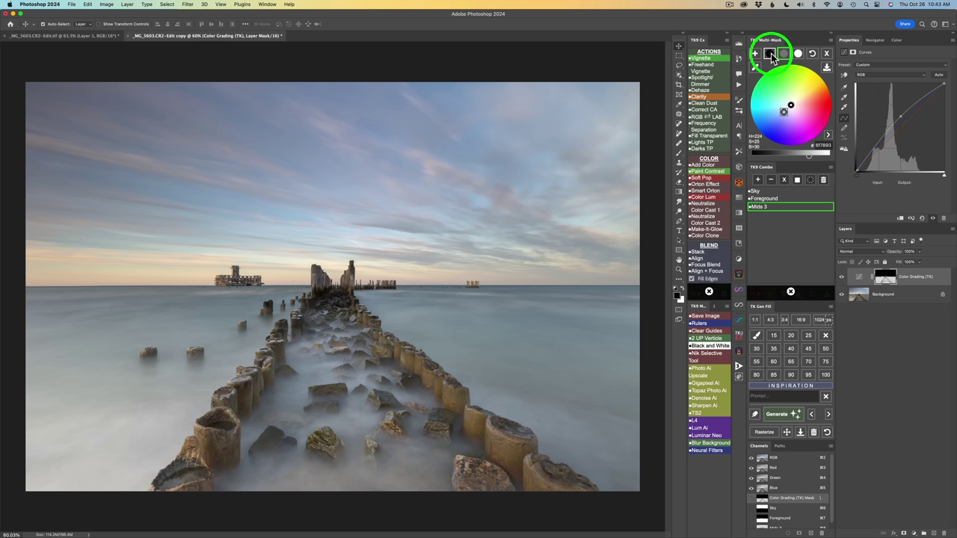
pyautogui.click(773, 57)
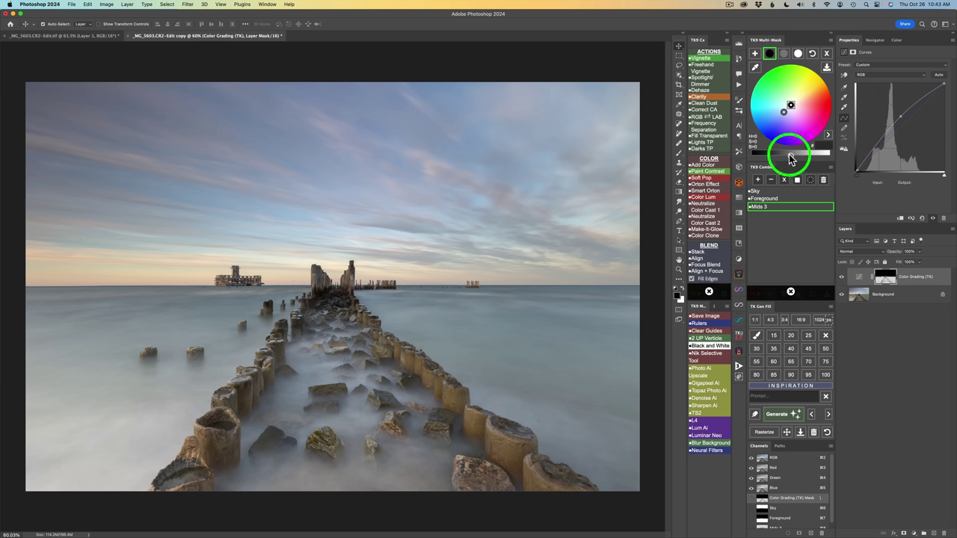
pyautogui.moveTo(792, 159); pyautogui.dragTo(785, 159)
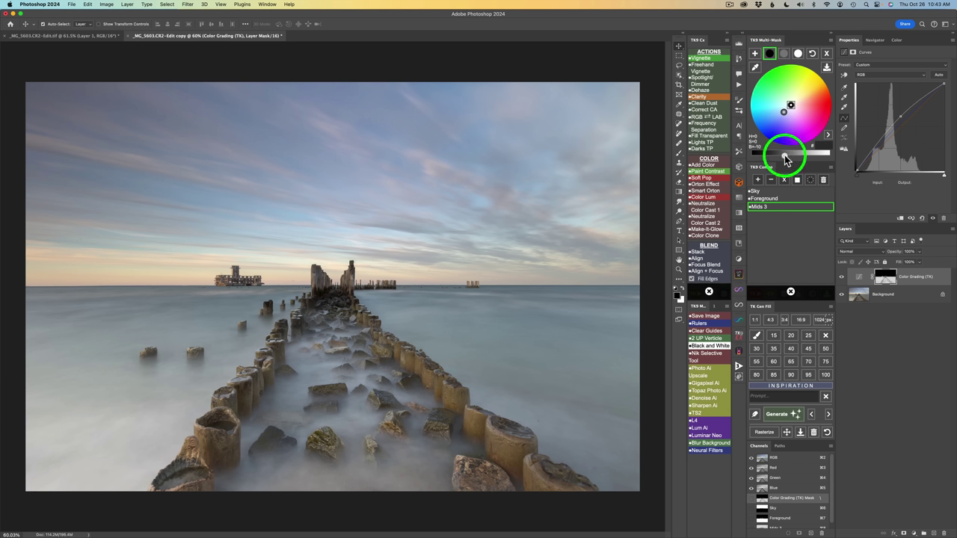
pyautogui.click(799, 55)
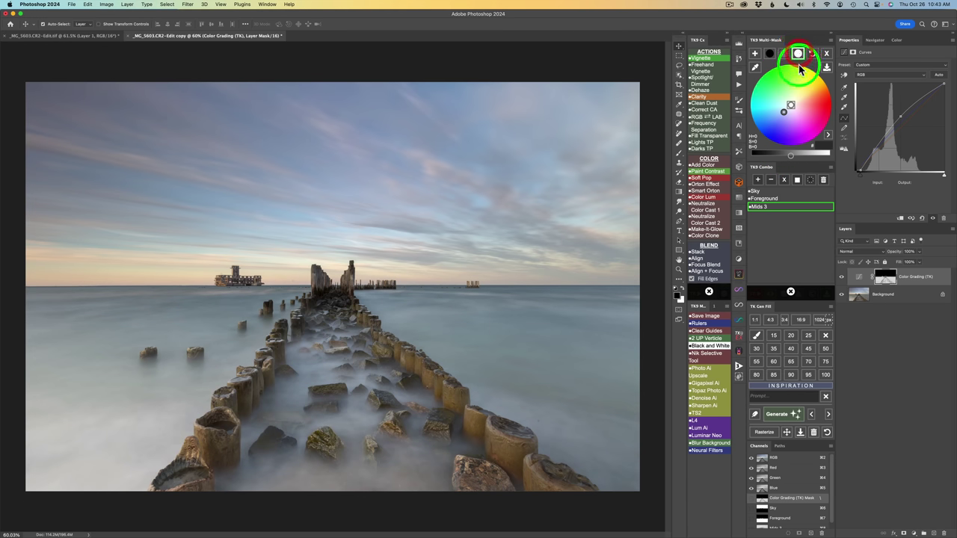
pyautogui.moveTo(793, 158); pyautogui.dragTo(818, 156)
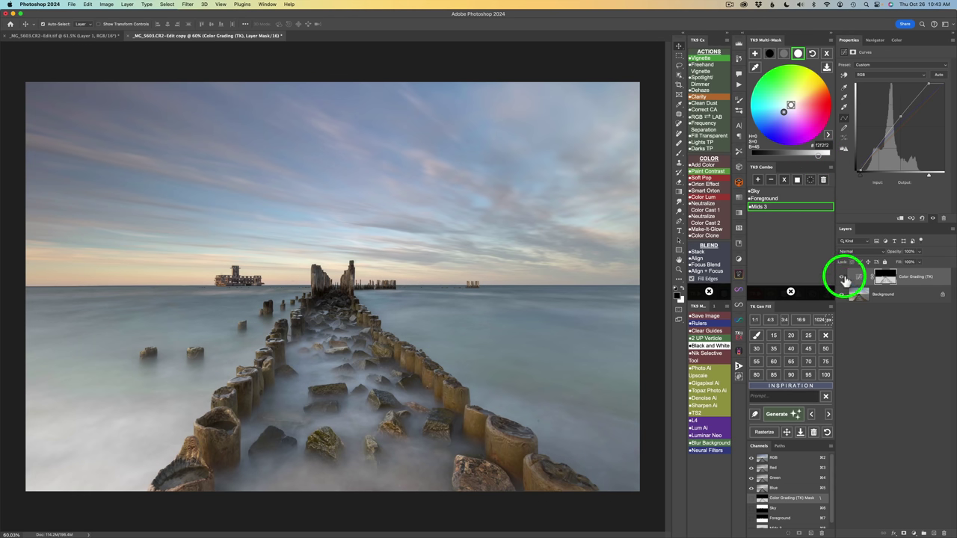
pyautogui.click(842, 279)
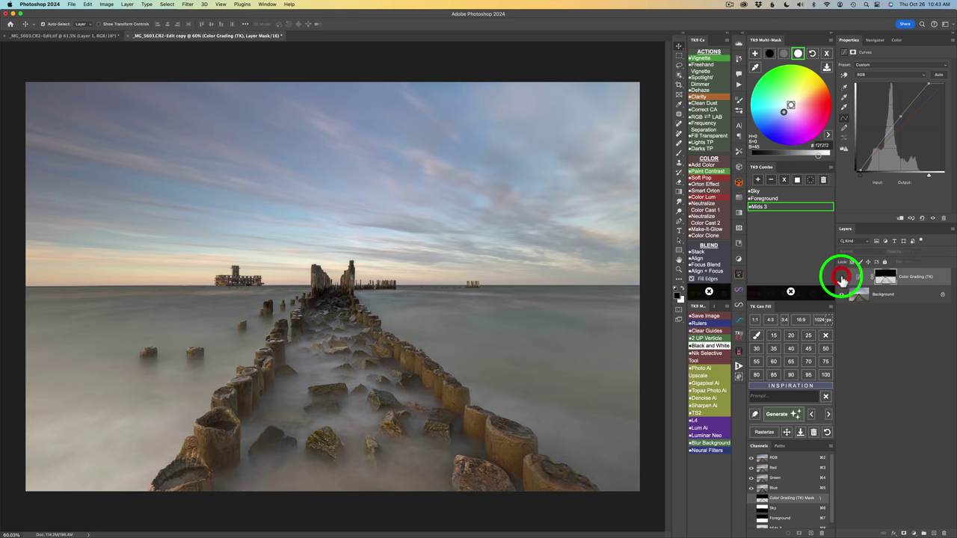
pyautogui.click(843, 279)
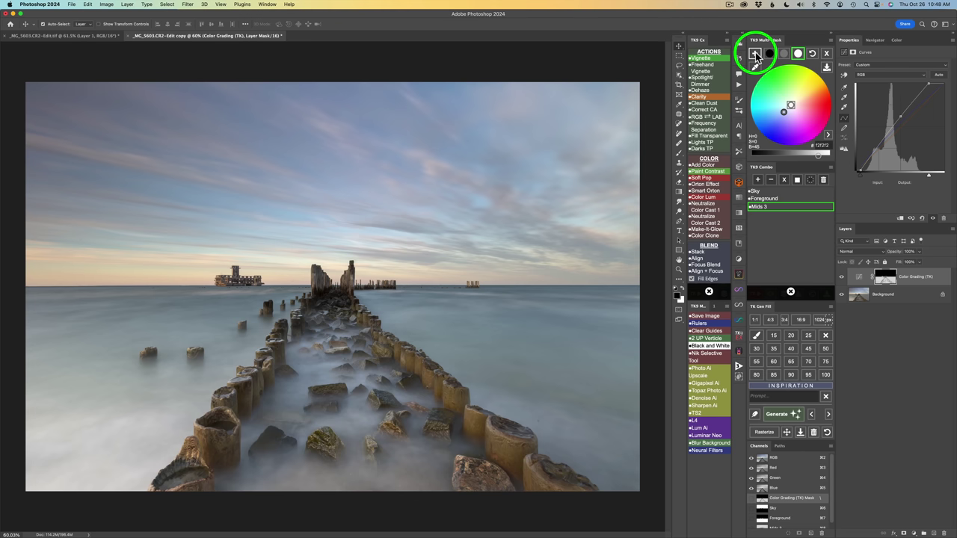
# Step: Add a second color grading layer and mask it with the Sky channel intersected with the Mids 3 channel
pyautogui.click(756, 54)
pyautogui.click(857, 278)
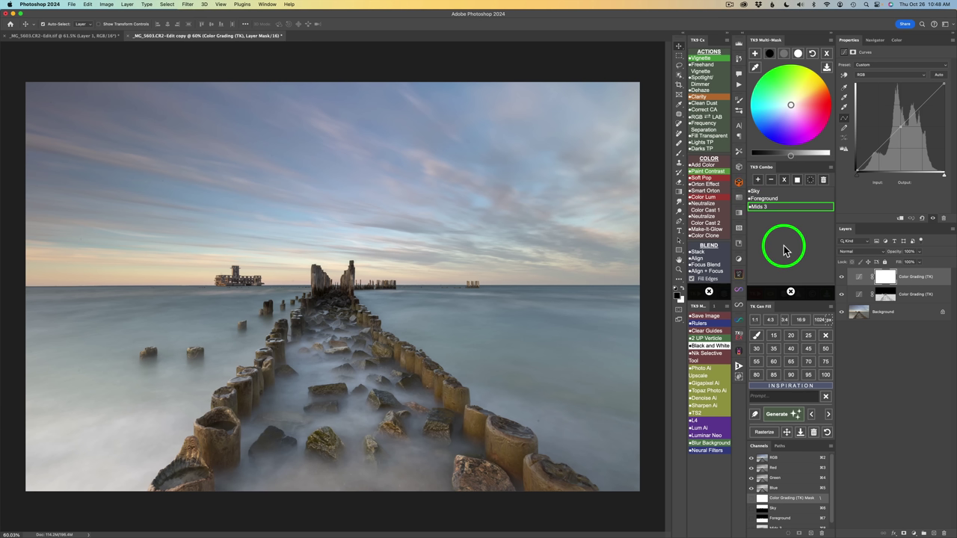
pyautogui.click(766, 192)
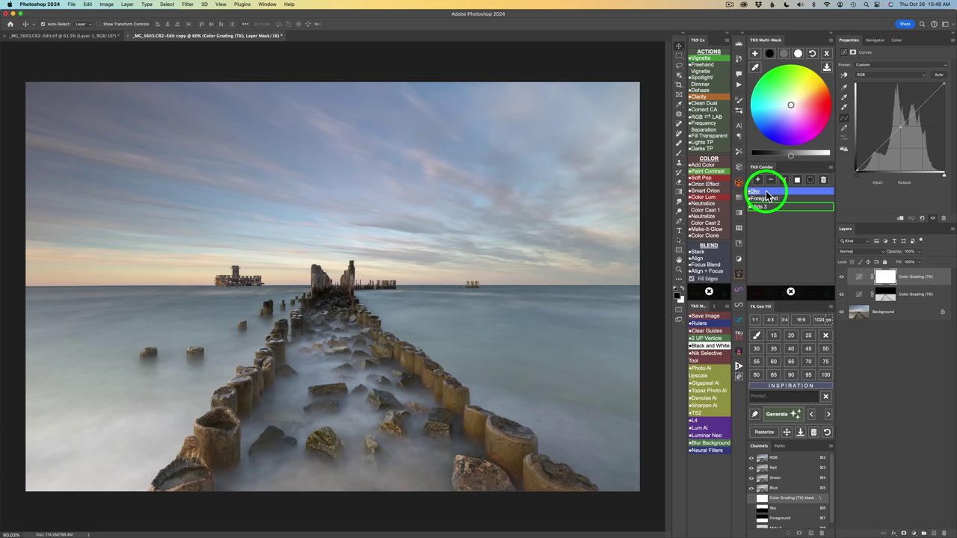
pyautogui.click(766, 192)
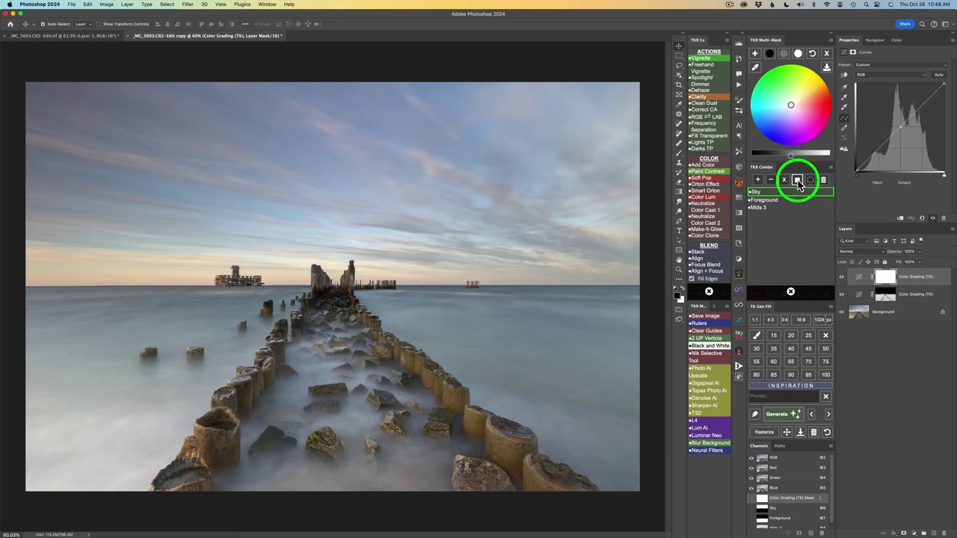
pyautogui.click(798, 180)
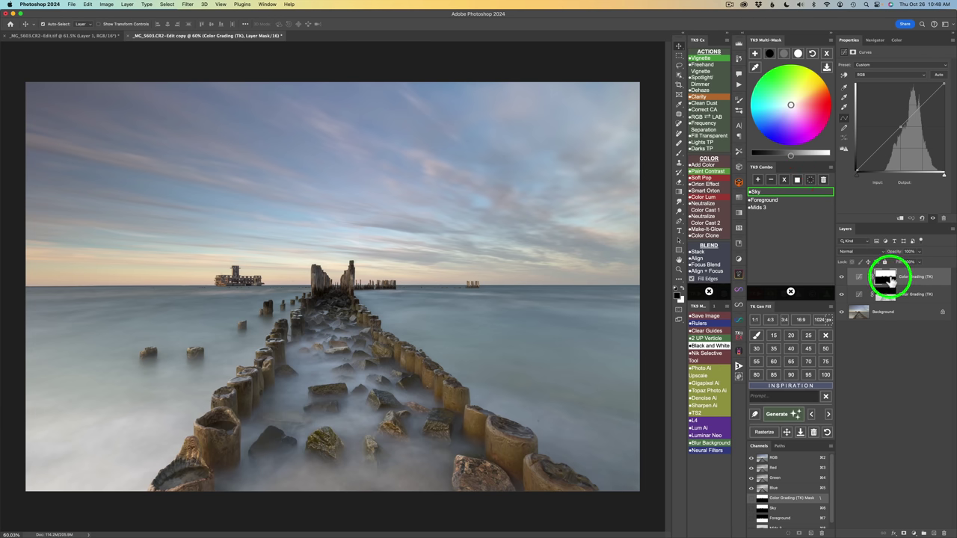
pyautogui.click(786, 207)
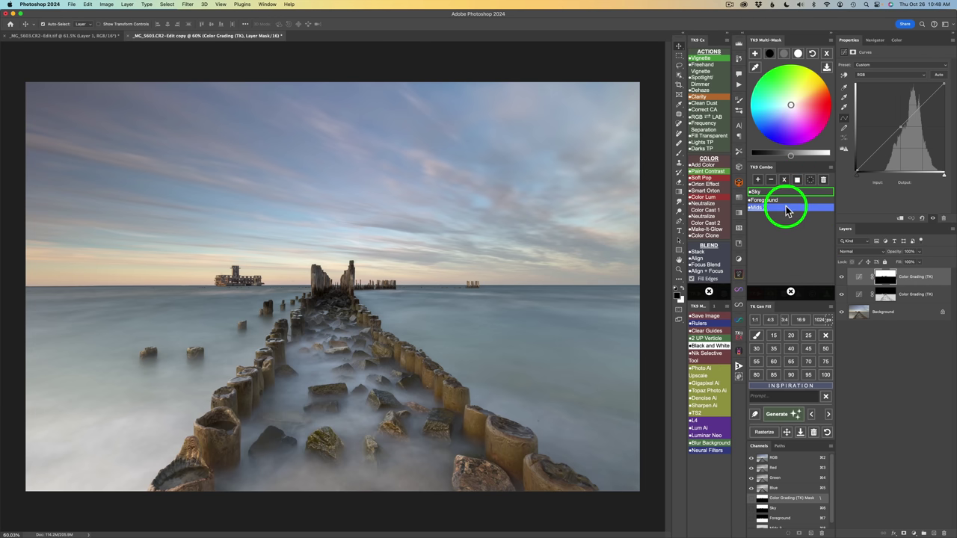
pyautogui.click(762, 210)
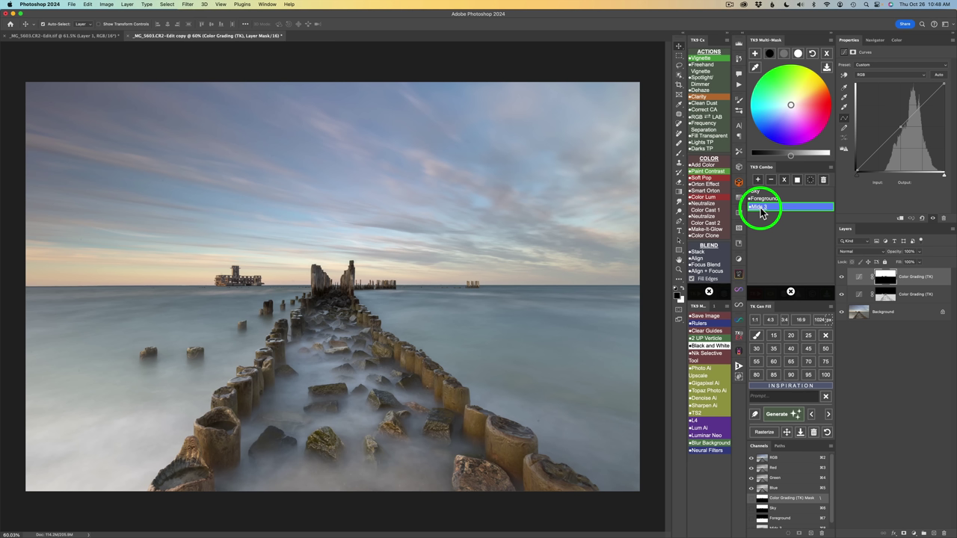
pyautogui.click(784, 180)
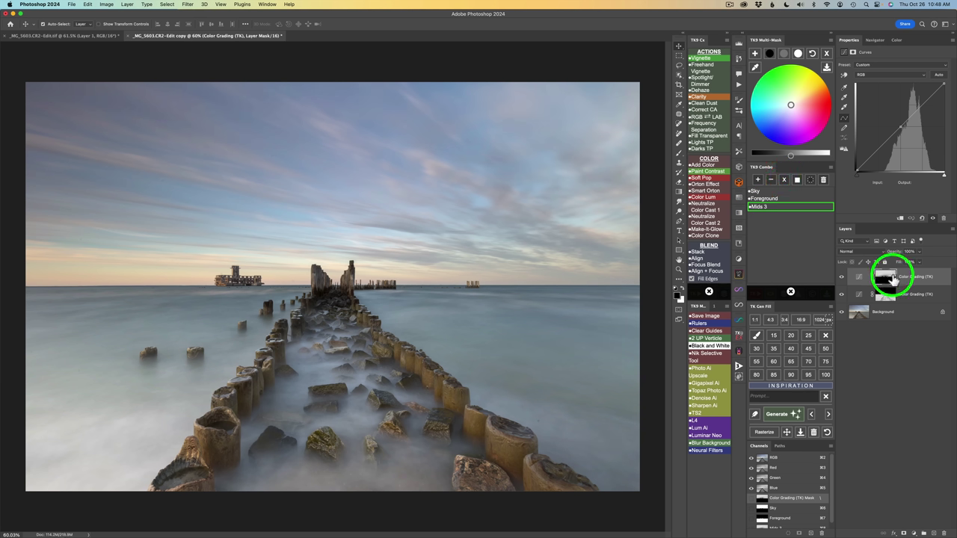
# Step: Tint the sky grading layer's midtones with a blue sampled from the upper sky, giving hue 233 and saturation 20
pyautogui.click(785, 53)
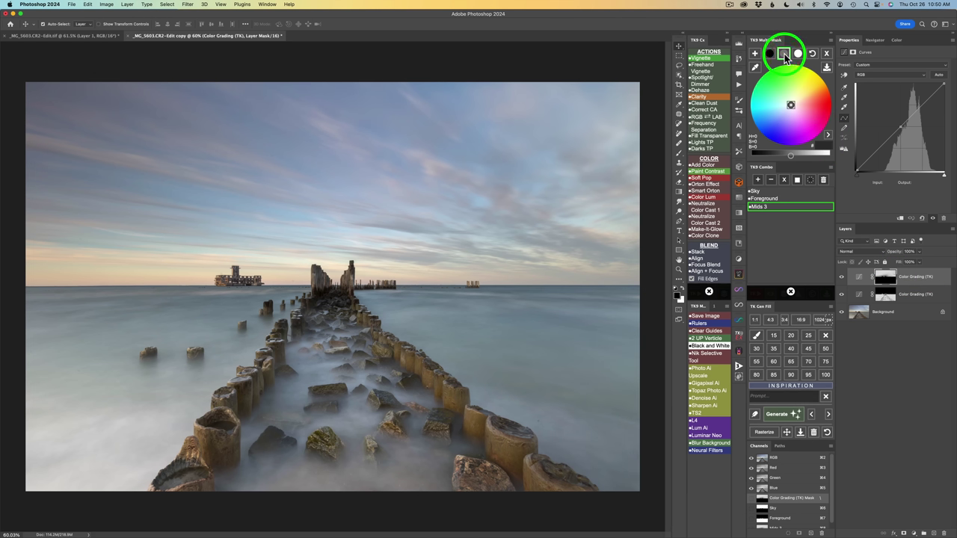
pyautogui.click(757, 68)
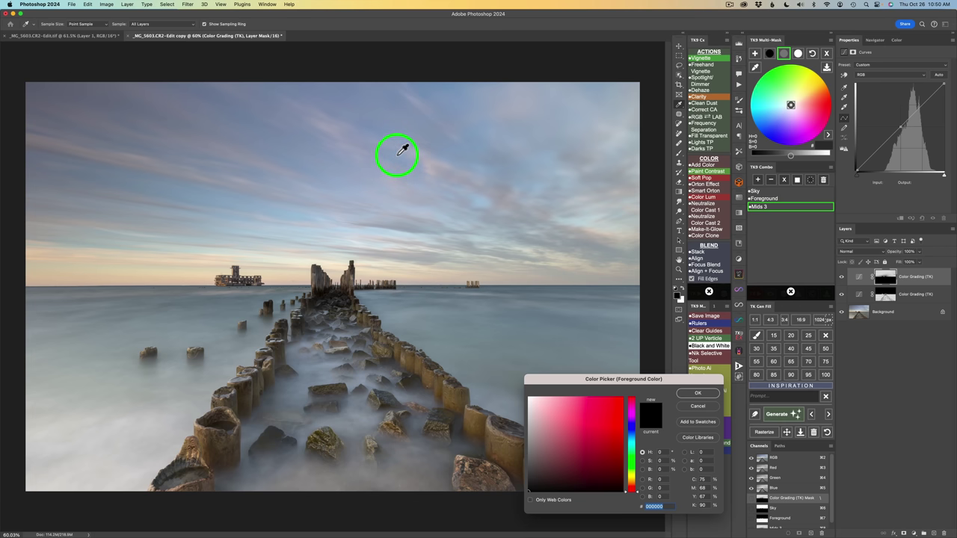
pyautogui.click(397, 155)
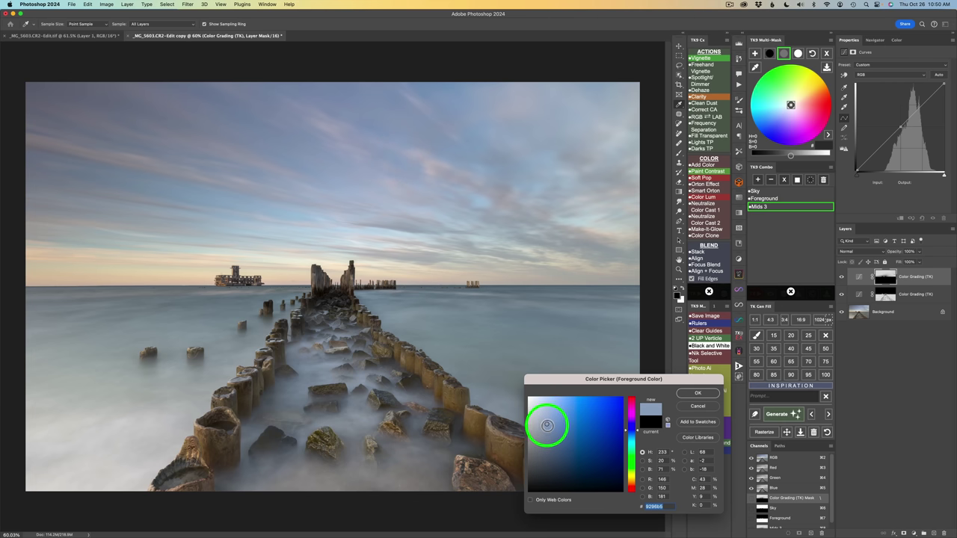
pyautogui.click(701, 396)
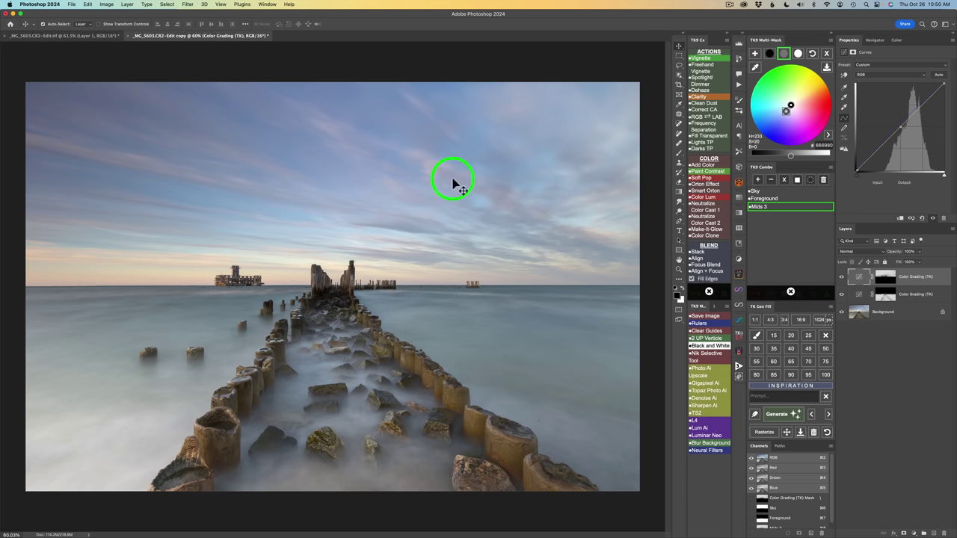
# Step: Close the saved channels list and lower the sky grading layer's midtones brightness slightly
pyautogui.click(761, 274)
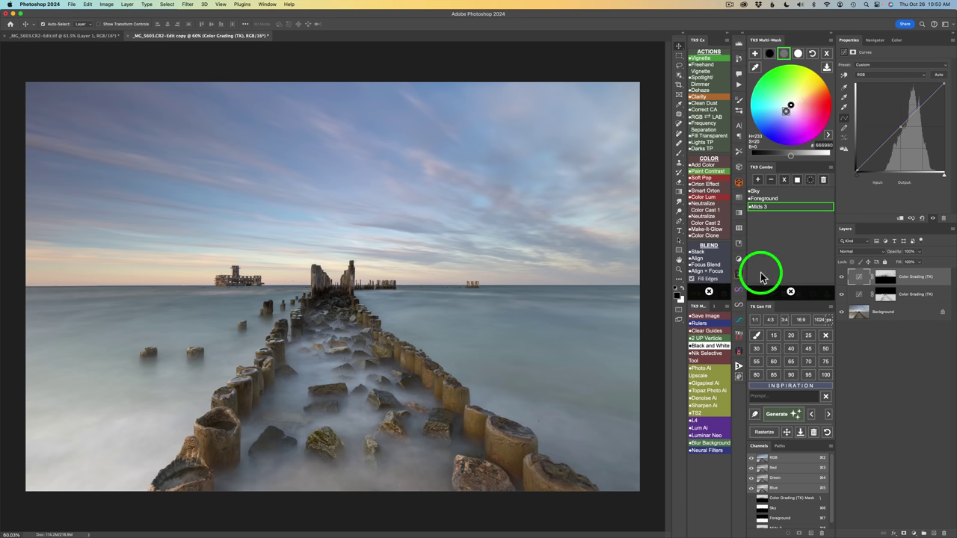
pyautogui.click(771, 234)
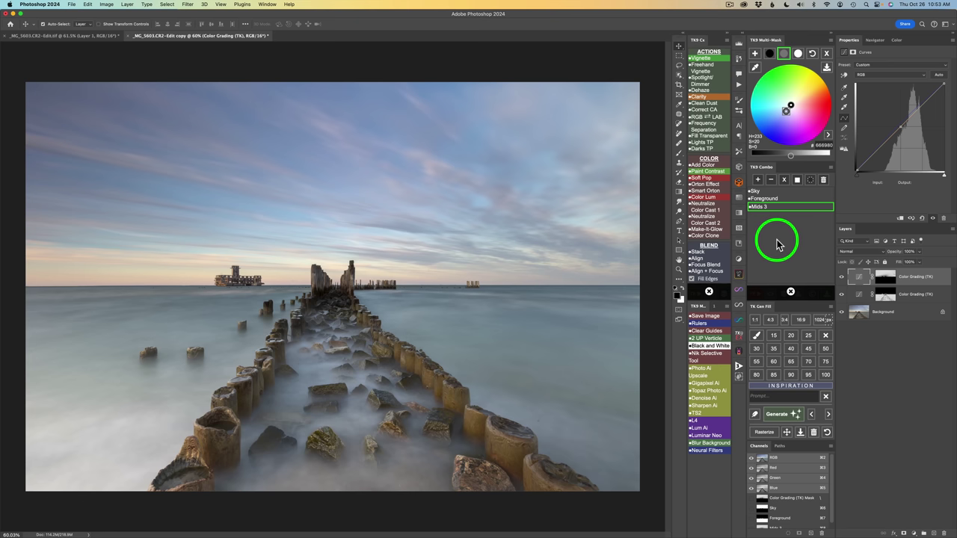
pyautogui.click(787, 271)
pyautogui.click(791, 290)
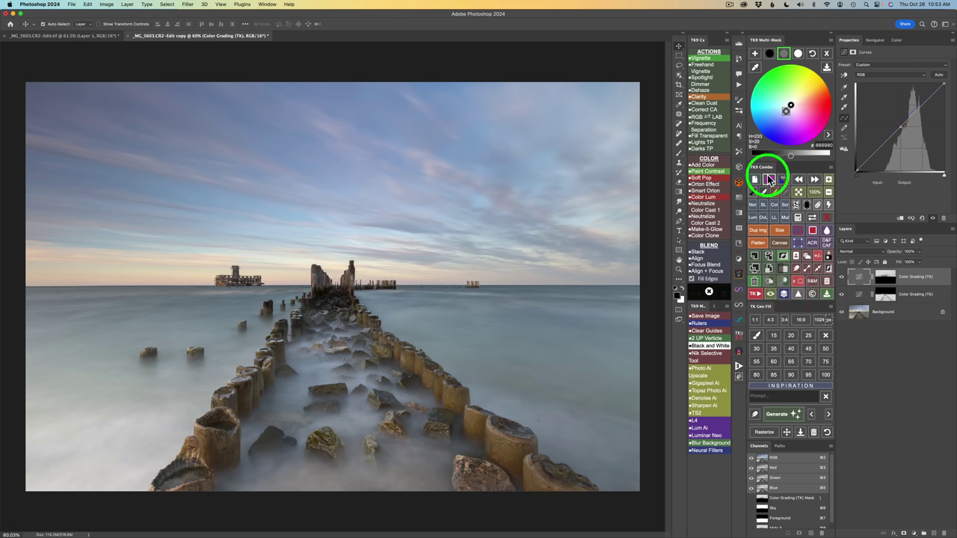
pyautogui.click(797, 133)
pyautogui.click(791, 156)
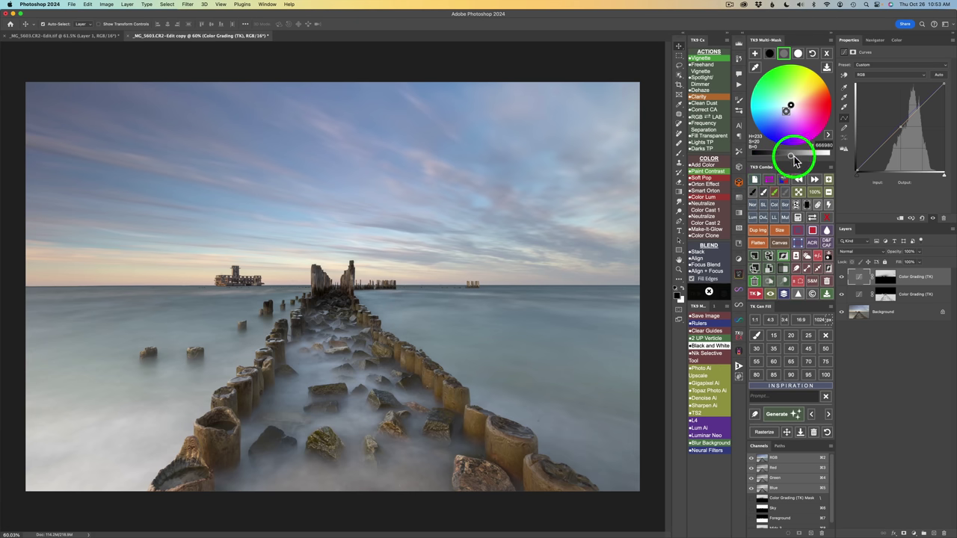
pyautogui.moveTo(792, 156); pyautogui.dragTo(780, 156)
# Step: Grade the sky layer's highlights with brightness 14, hue 35 and saturation 51, and compare the image with and without the grading layers
pyautogui.click(799, 54)
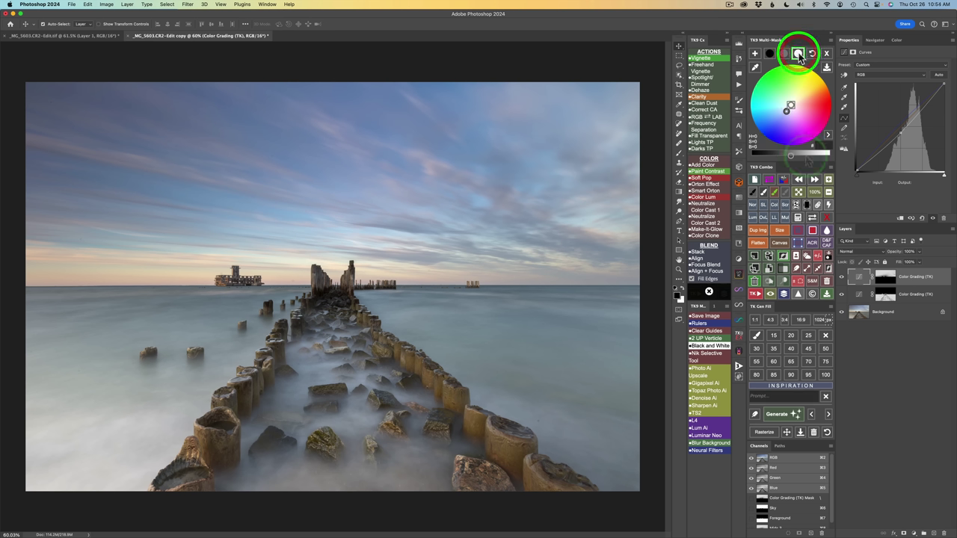
pyautogui.moveTo(789, 155); pyautogui.dragTo(792, 157)
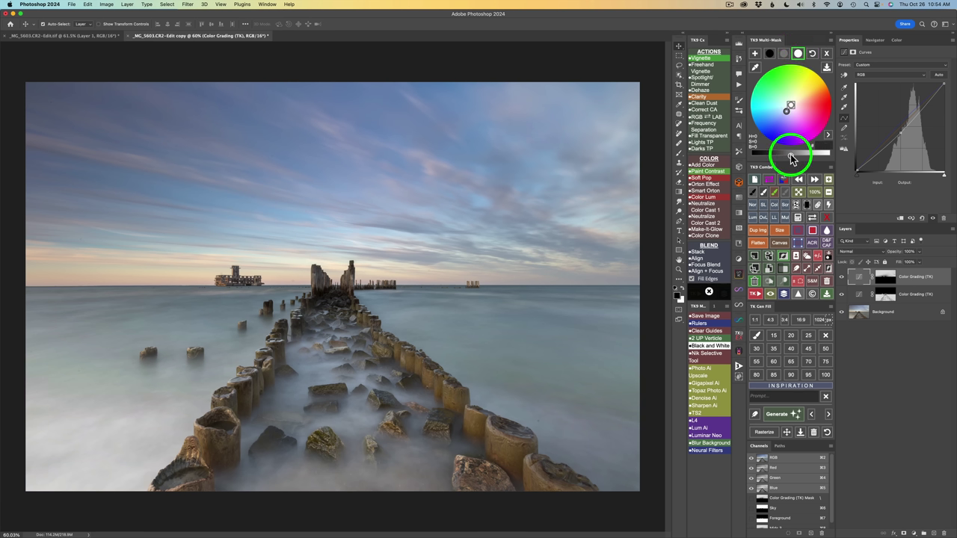
pyautogui.moveTo(792, 157); pyautogui.dragTo(800, 158)
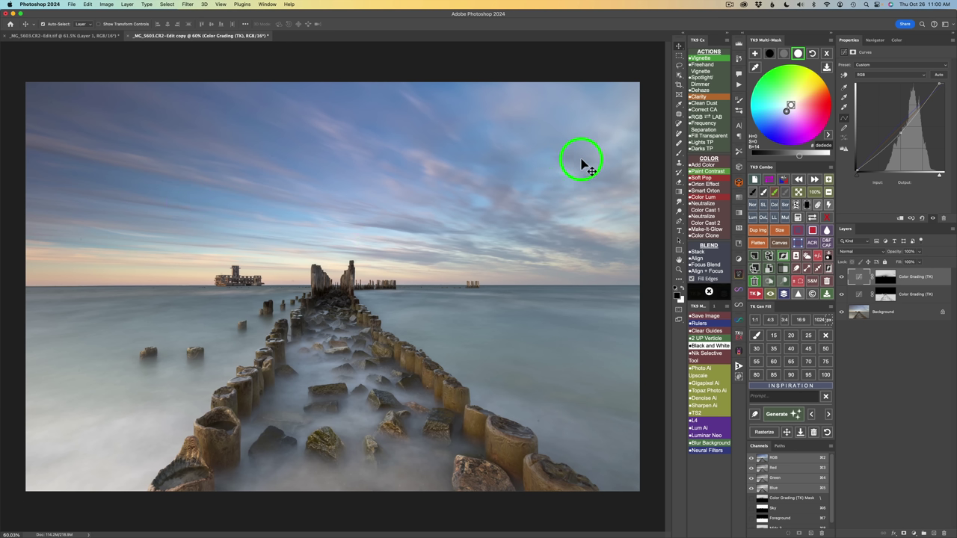
pyautogui.click(807, 93)
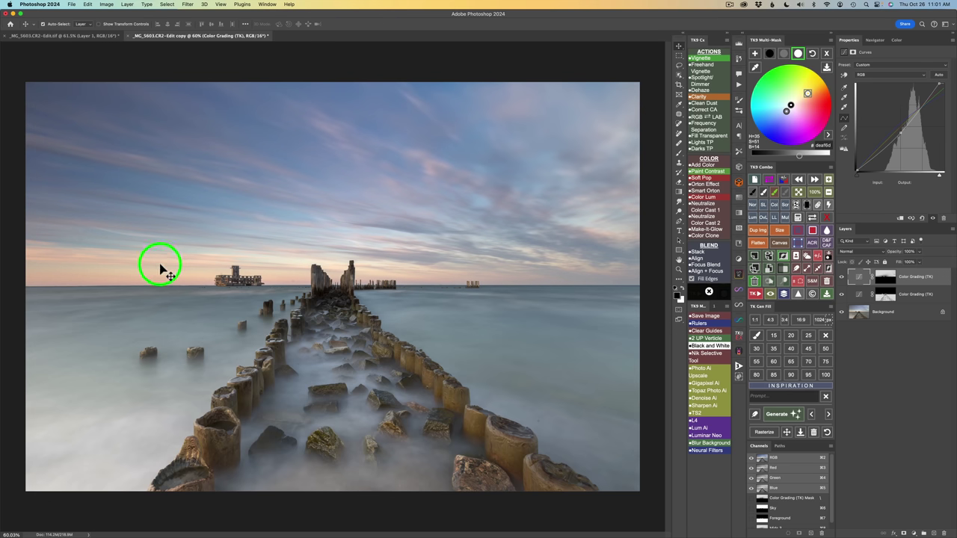
pyautogui.click(842, 278)
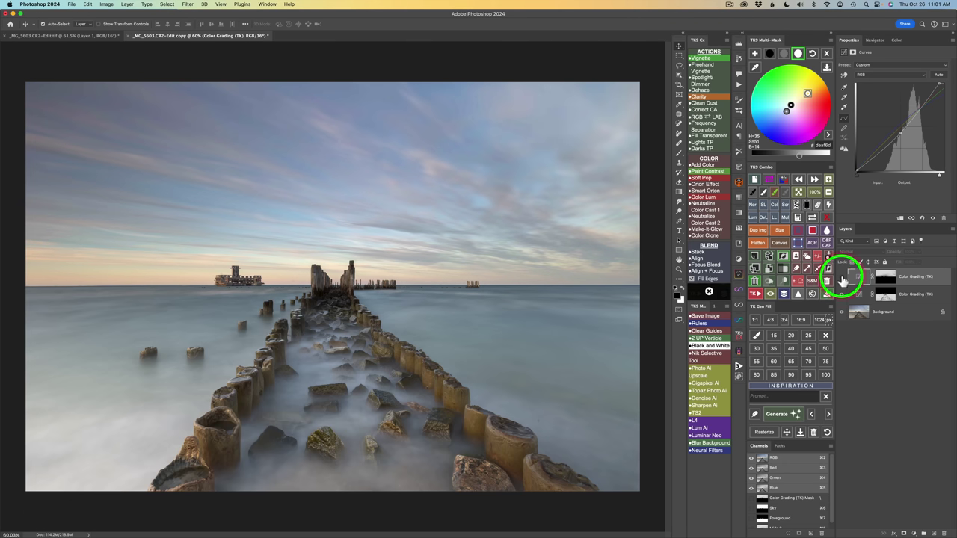
pyautogui.click(842, 278)
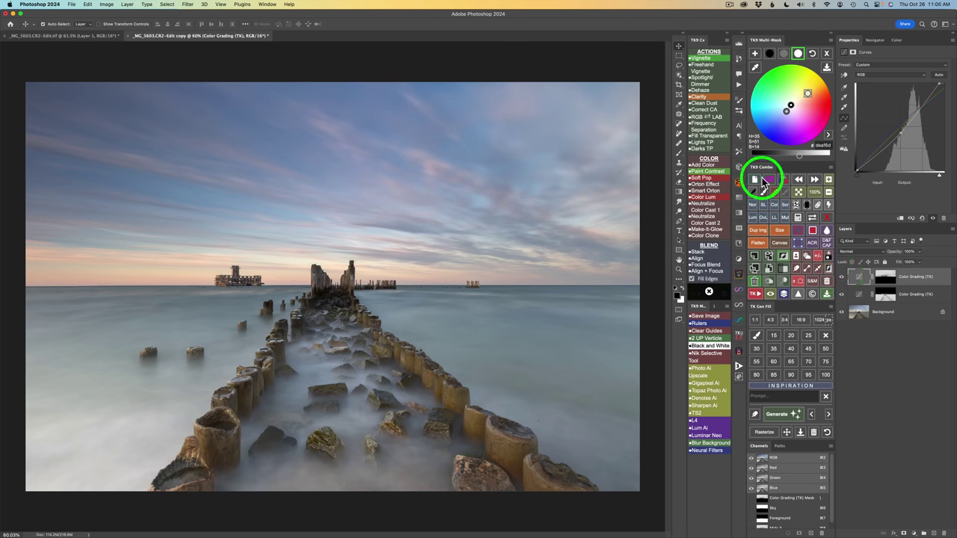
pyautogui.click(783, 294)
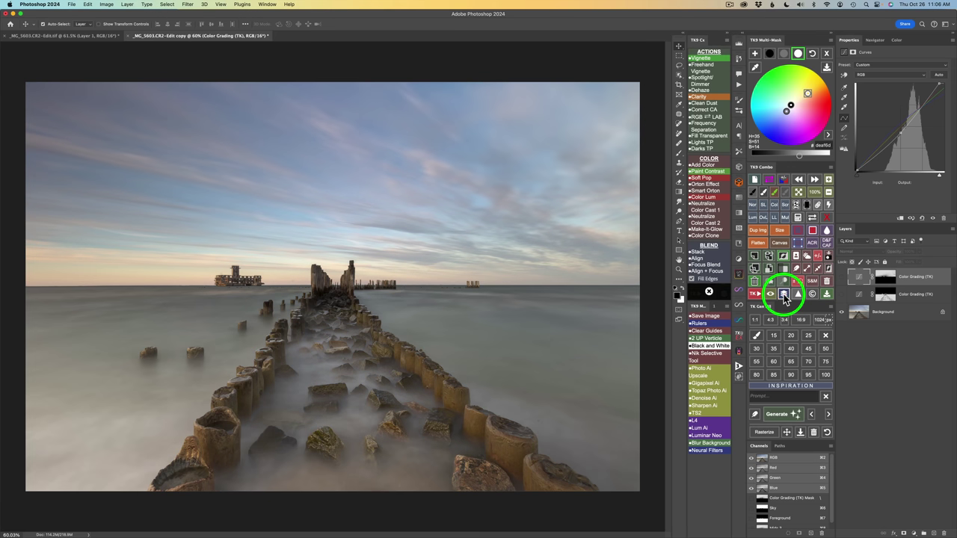
pyautogui.click(784, 294)
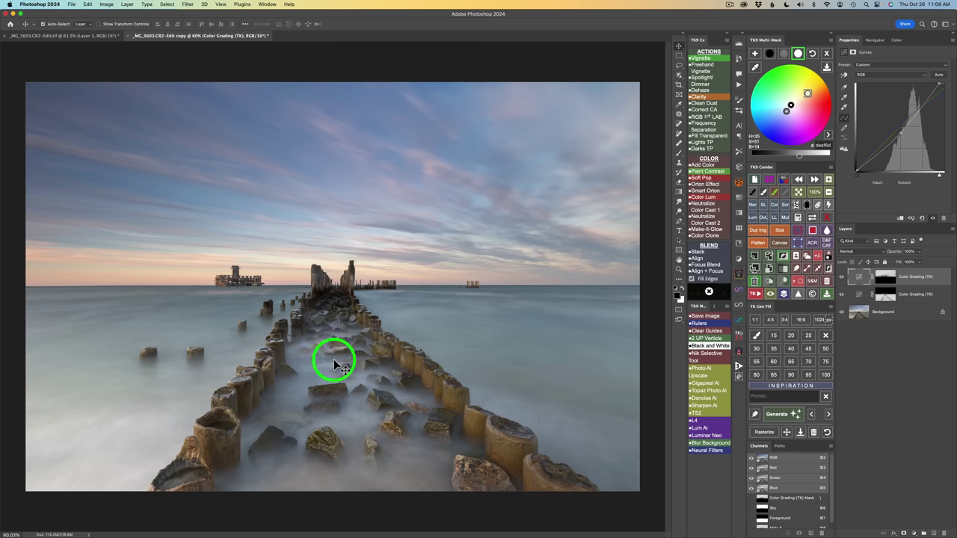
# Step: Leave color grading and generate a Lights 2 luminosity mask based on the RGB channel
pyautogui.click(828, 56)
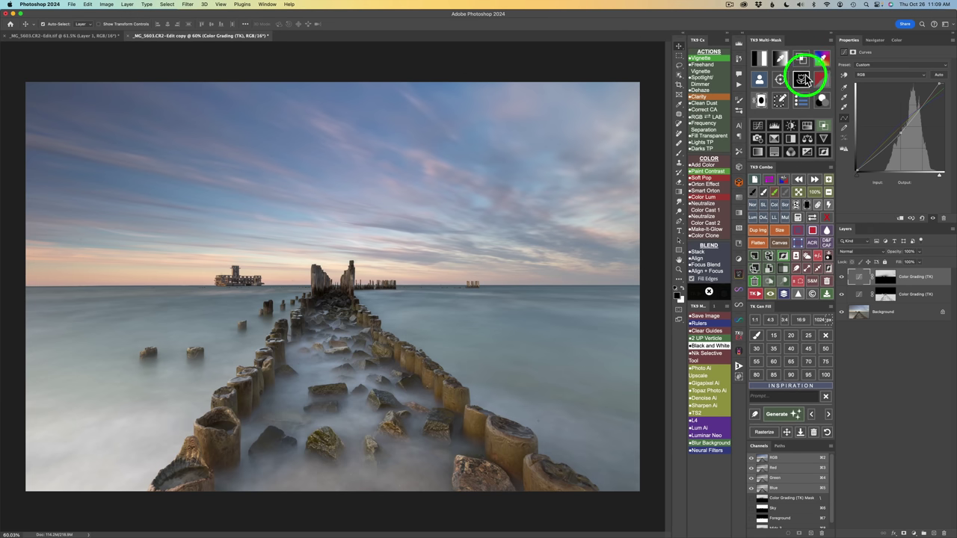
pyautogui.click(760, 60)
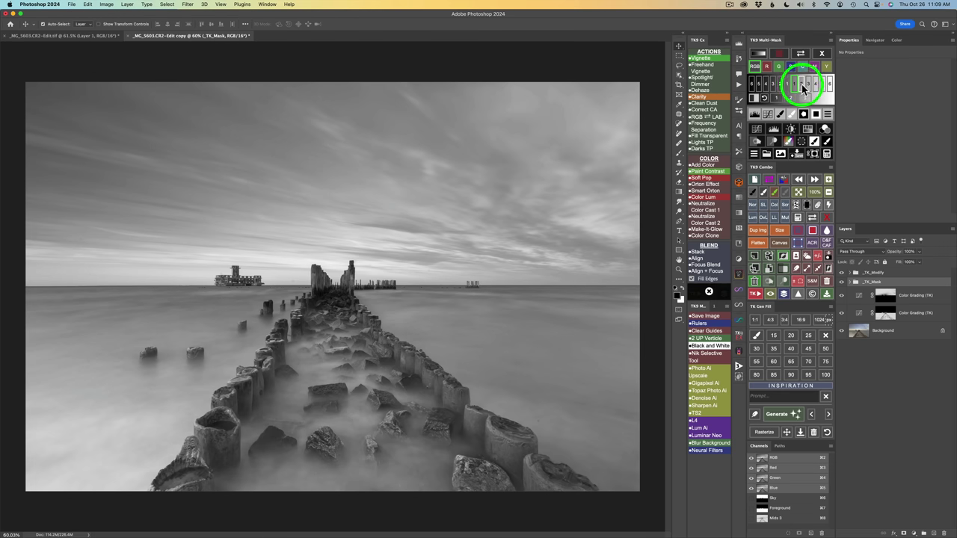
pyautogui.click(802, 86)
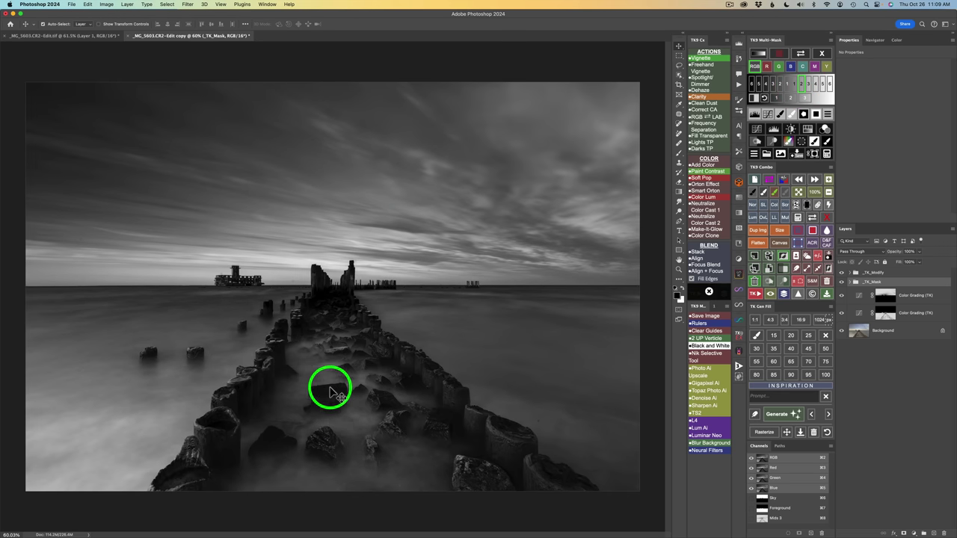
pyautogui.click(334, 392)
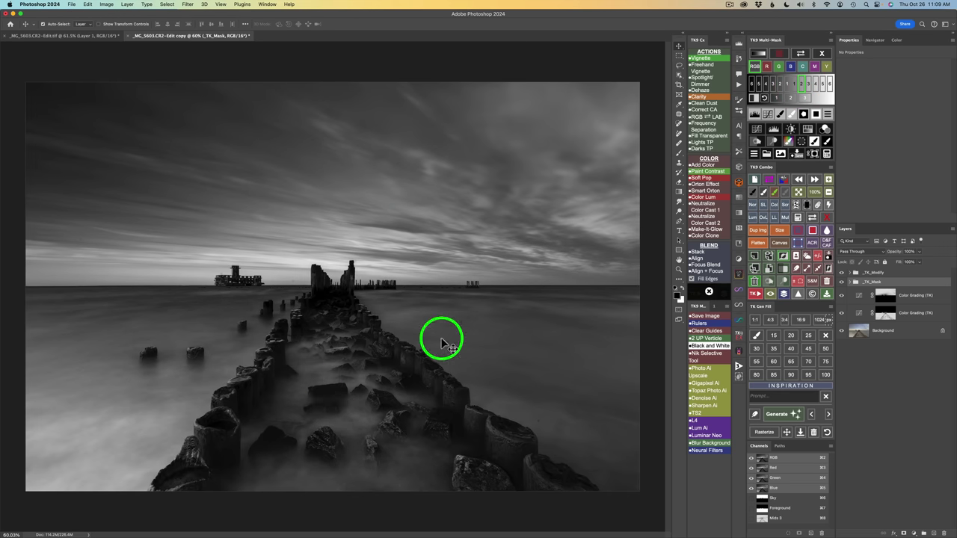
# Step: Compare the Lights 2 mask across the red, green, blue, cyan, magenta and yellow channels, and choose the blue version
pyautogui.click(768, 66)
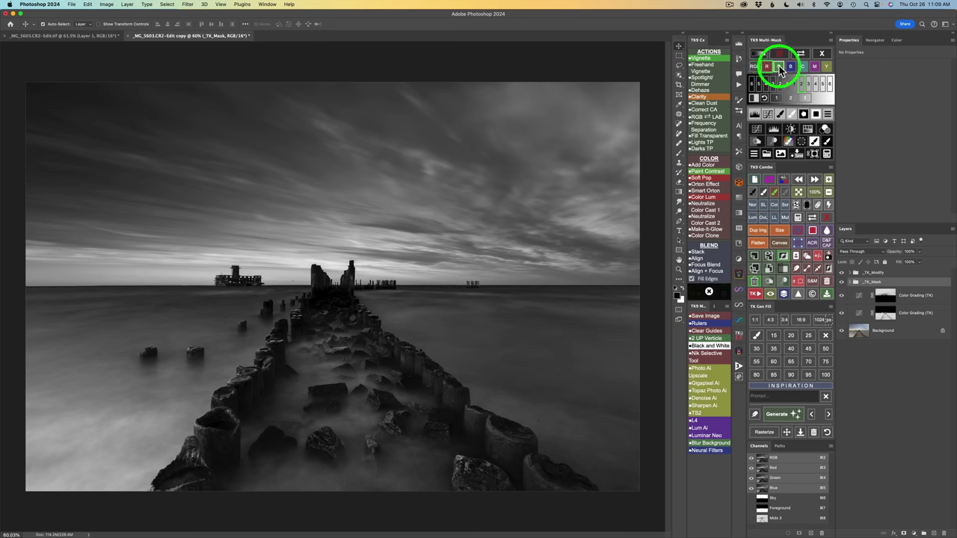
pyautogui.click(779, 68)
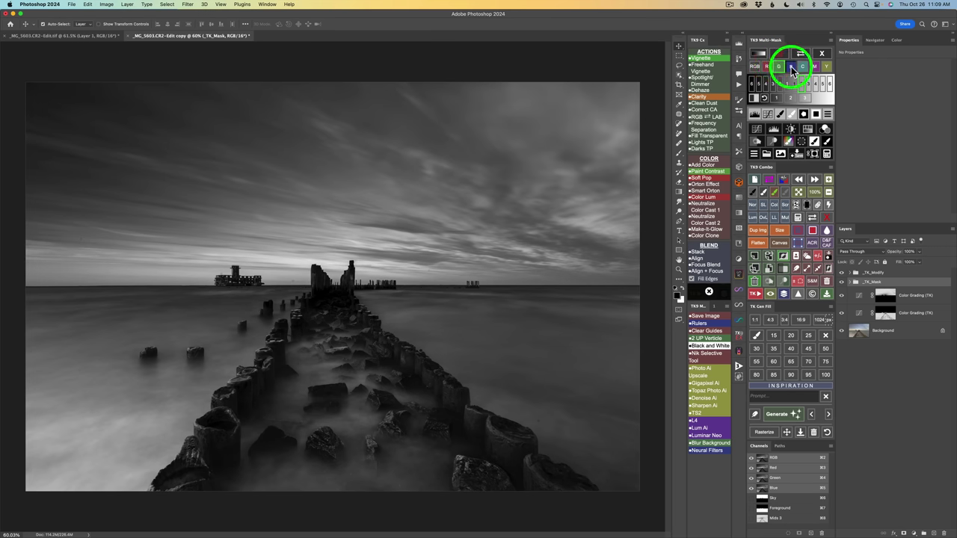
pyautogui.click(792, 67)
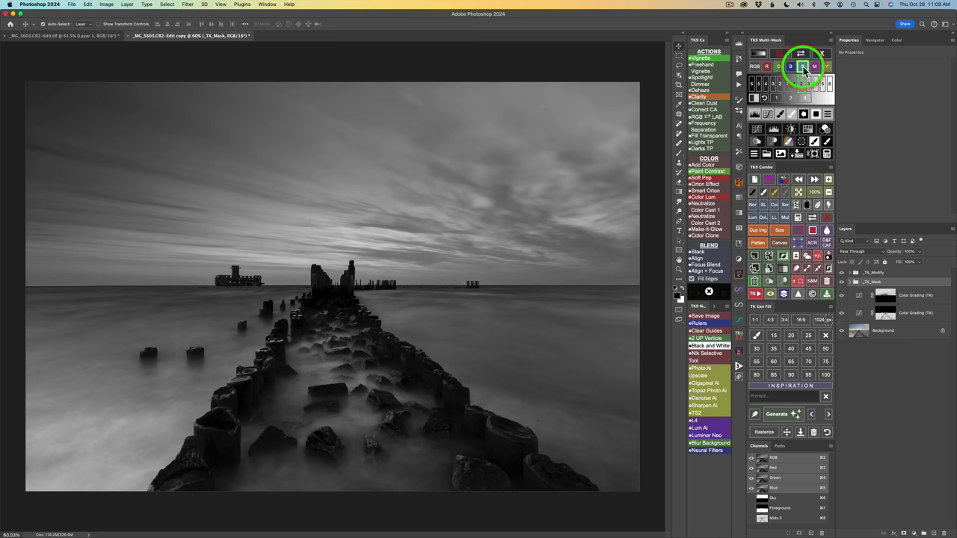
pyautogui.click(816, 66)
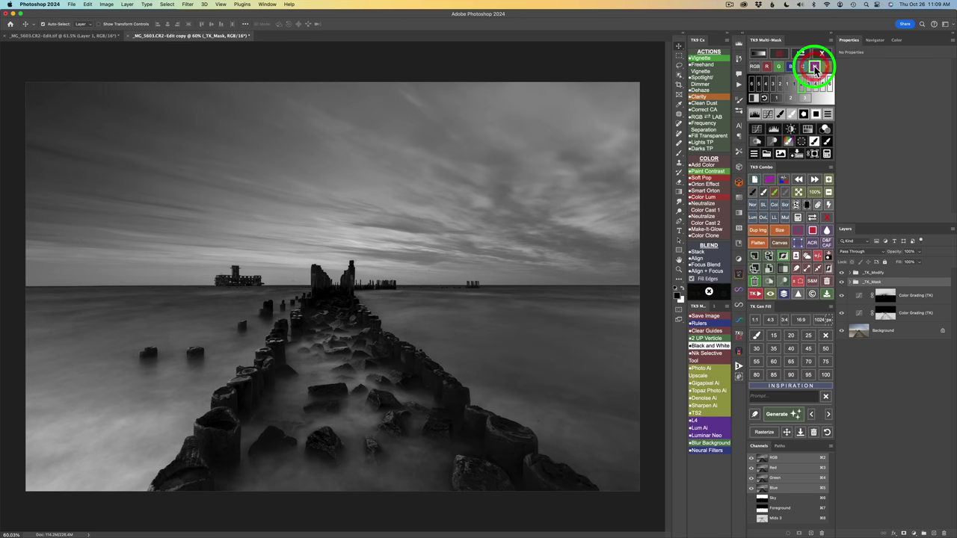
pyautogui.click(827, 66)
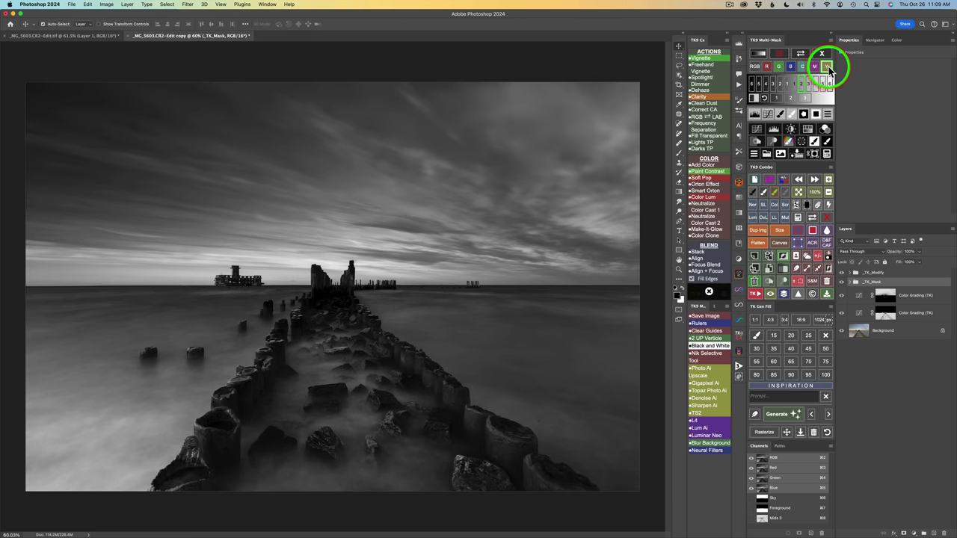
pyautogui.click(791, 68)
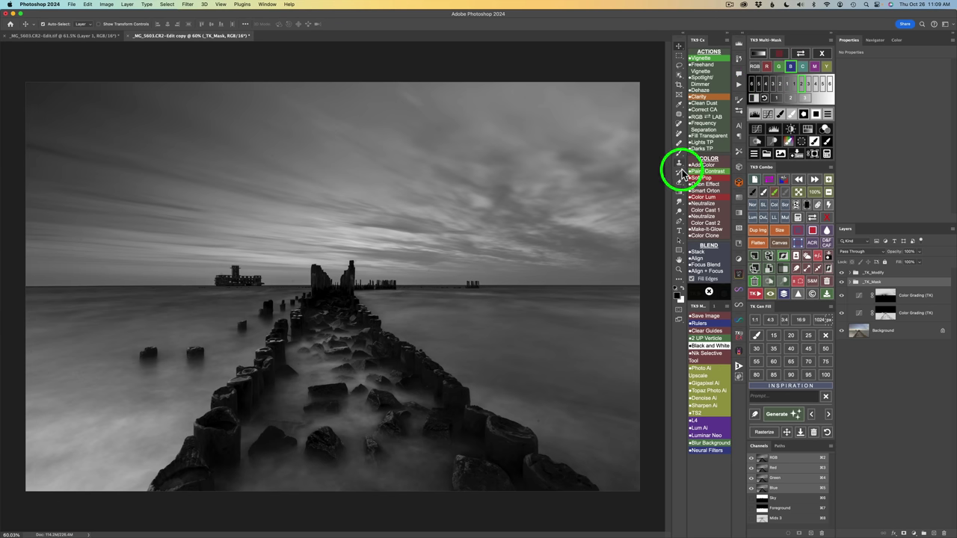
# Step: Limit the mask to a lassoed area around the rocks and mist between the pier posts, softening its edge with a Gaussian blur
pyautogui.click(680, 67)
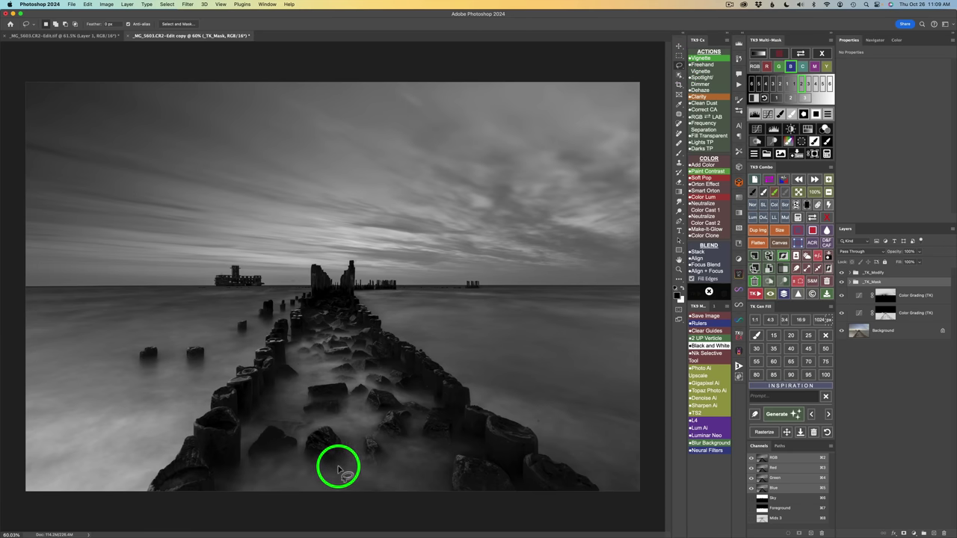
pyautogui.moveTo(211, 491)
pyautogui.mouseDown()
pyautogui.moveTo(283, 350)
pyautogui.moveTo(315, 332)
pyautogui.moveTo(378, 343)
pyautogui.moveTo(380, 368)
pyautogui.moveTo(435, 393)
pyautogui.moveTo(427, 436)
pyautogui.moveTo(466, 450)
pyautogui.moveTo(454, 459)
pyautogui.moveTo(453, 483)
pyautogui.moveTo(310, 519)
pyautogui.moveTo(203, 521)
pyautogui.moveTo(207, 529)
pyautogui.mouseUp()
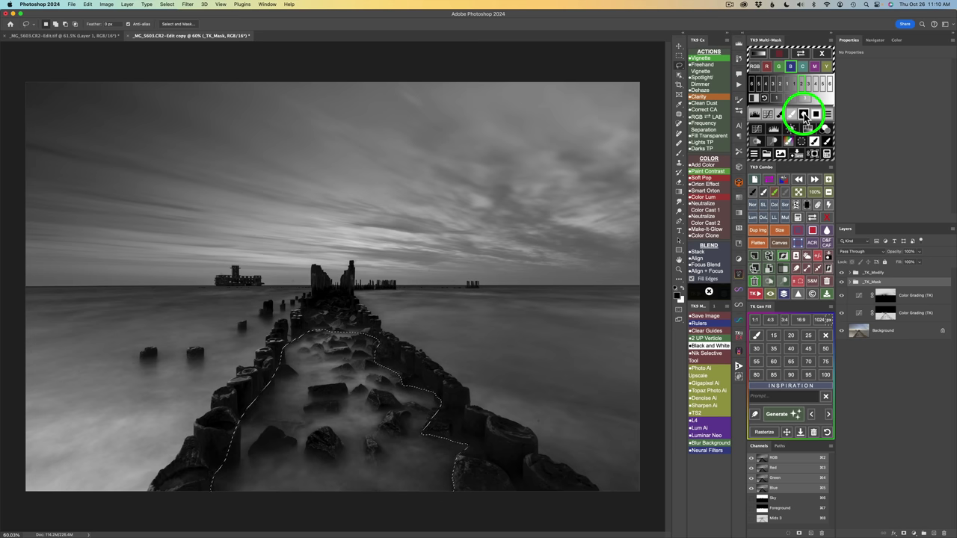
pyautogui.click(804, 117)
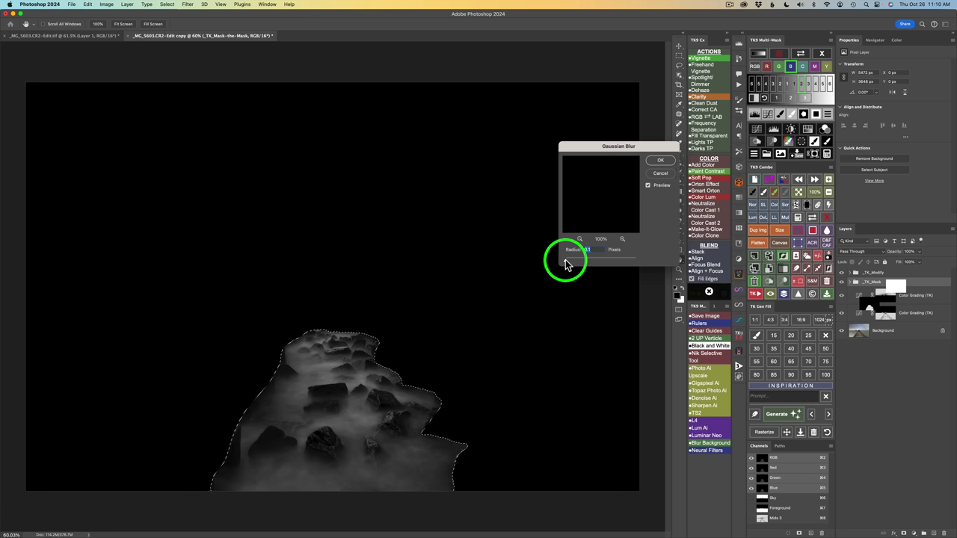
pyautogui.moveTo(566, 264); pyautogui.dragTo(586, 265)
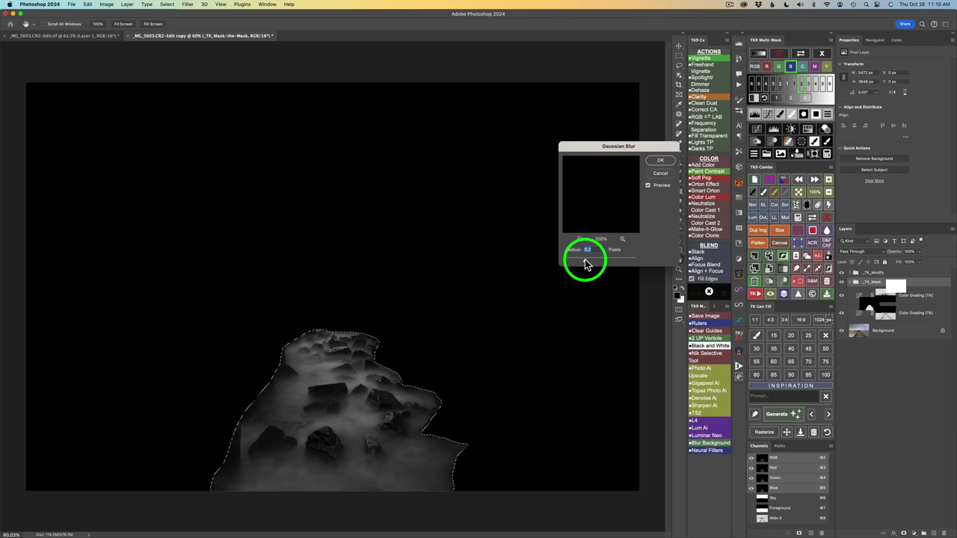
pyautogui.click(659, 163)
pyautogui.press('l')
pyautogui.hotkey('ctrl', 'd')
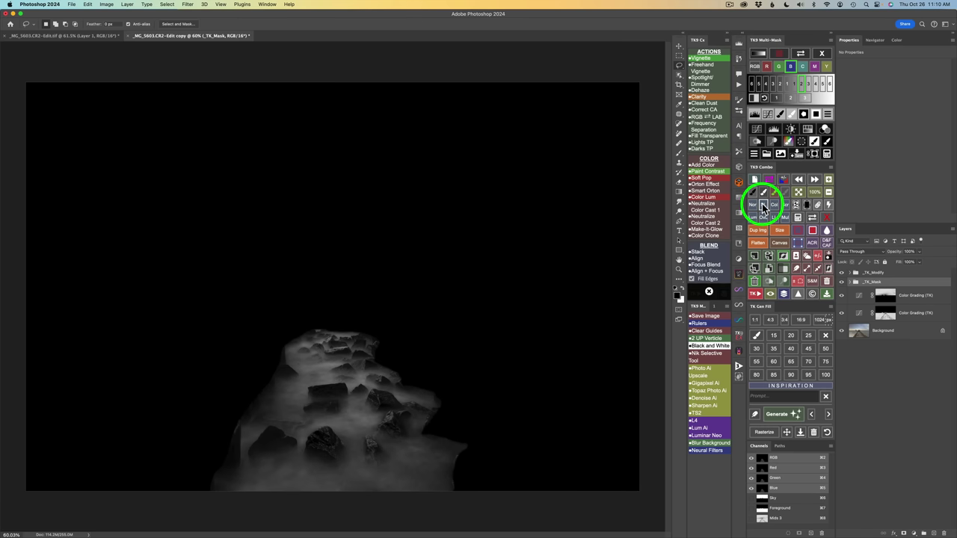
# Step: Apply the mask to a Curves layer set to Screen blending, and compare the image with and without it
pyautogui.click(757, 129)
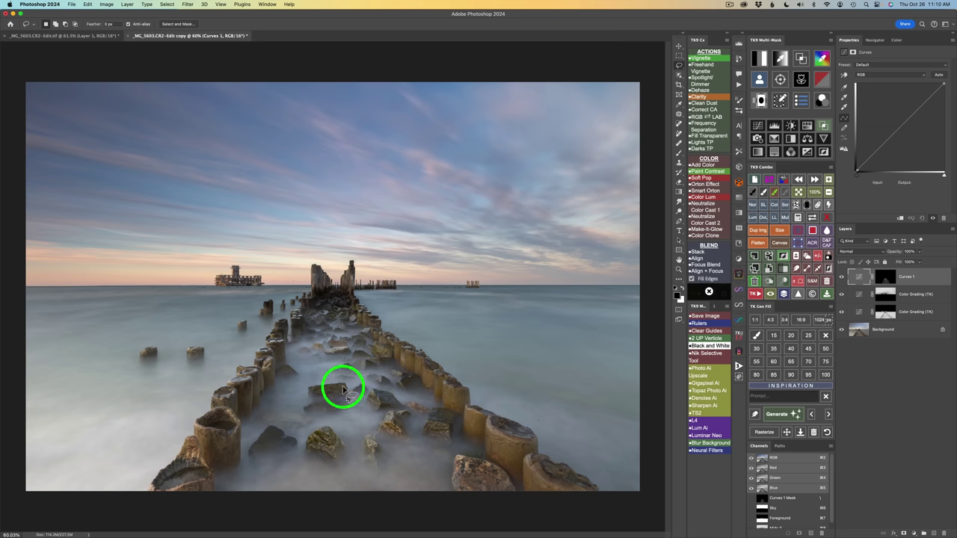
pyautogui.click(785, 207)
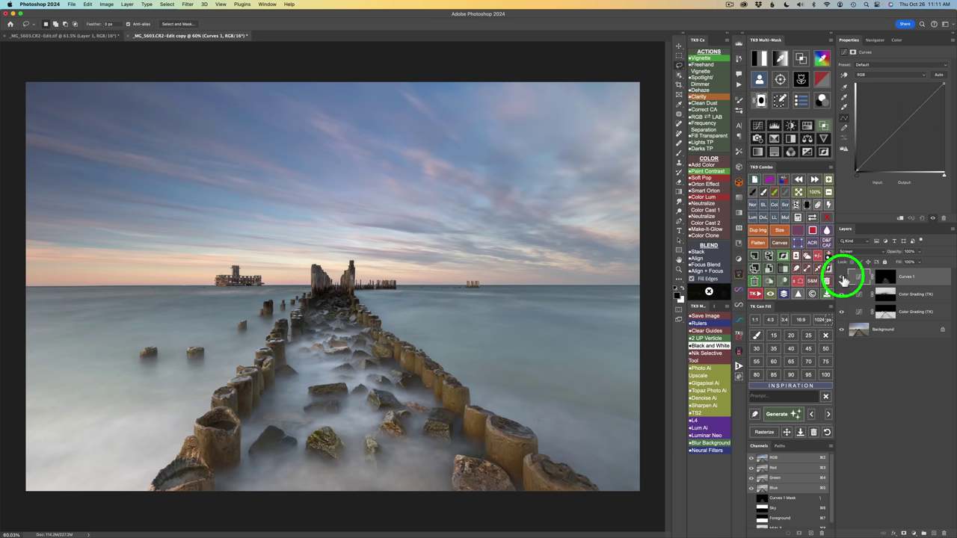
pyautogui.click(843, 278)
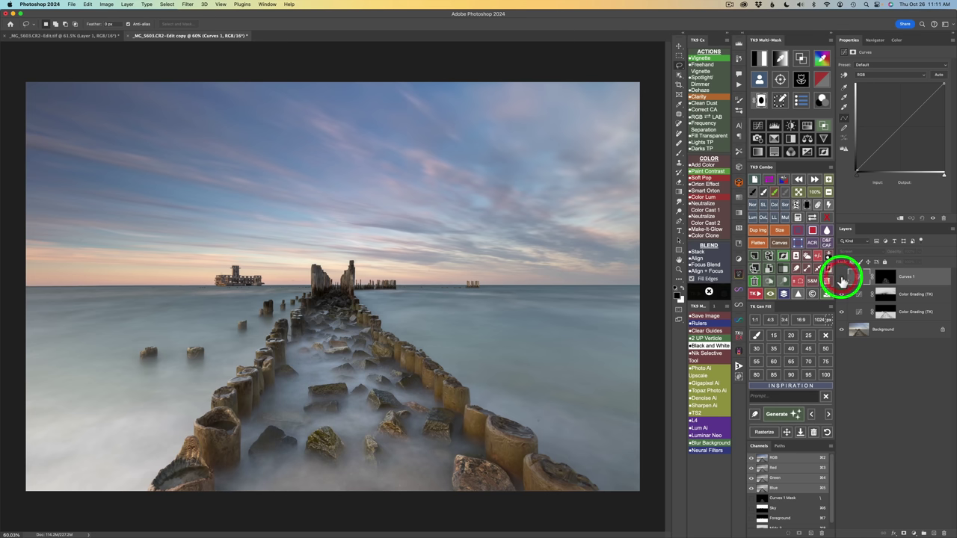
pyautogui.click(842, 278)
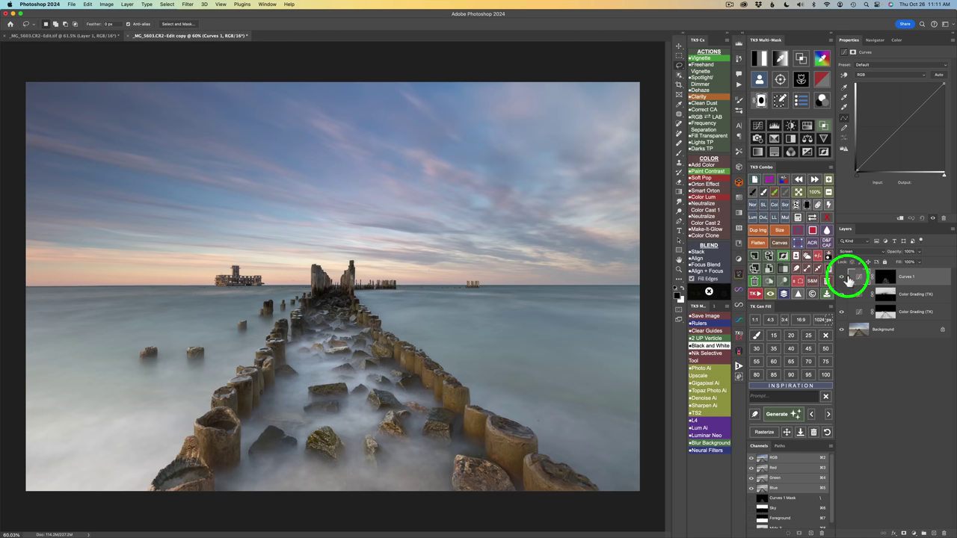
# Step: Lower the Curves 1 layer's opacity to 86% and compare the image with and without it
pyautogui.click(897, 256)
pyautogui.click(842, 278)
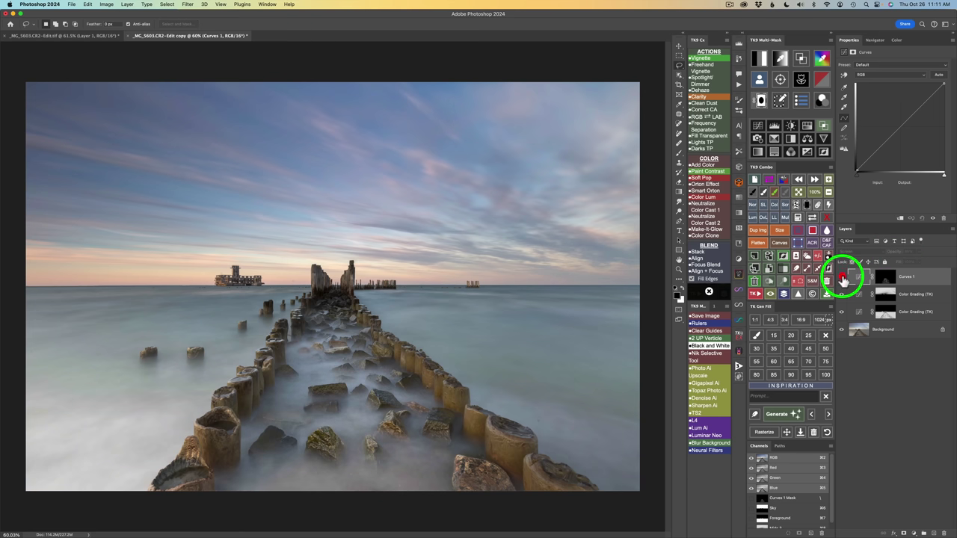
pyautogui.click(843, 278)
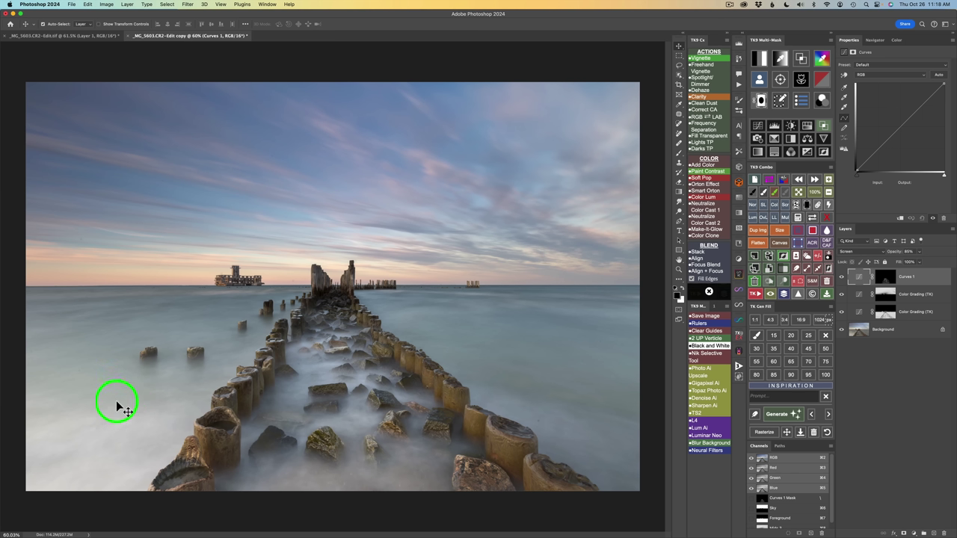
# Step: Build a tonal mask from a color sampled in the bright water at the image's lower-left corner, and narrow the mask's range
pyautogui.click(783, 58)
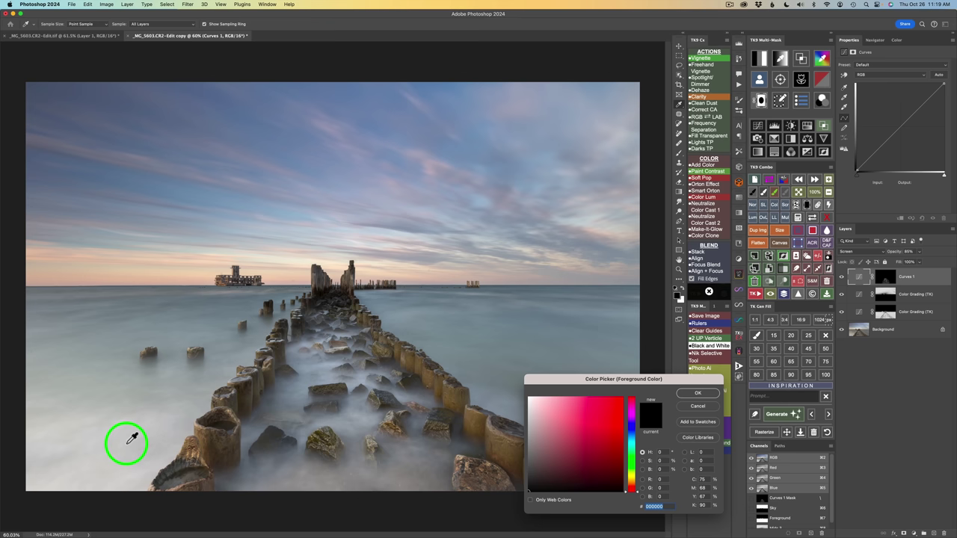
pyautogui.click(130, 439)
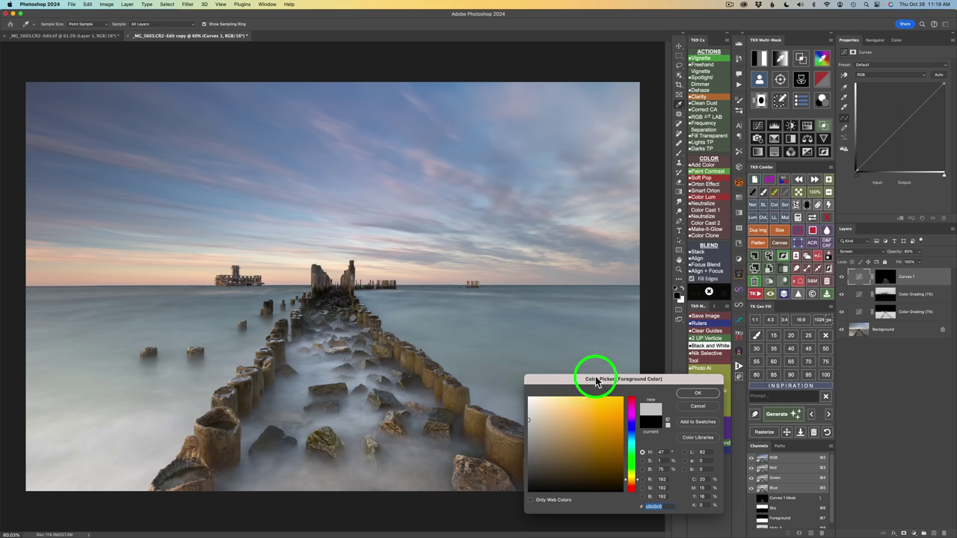
pyautogui.click(703, 394)
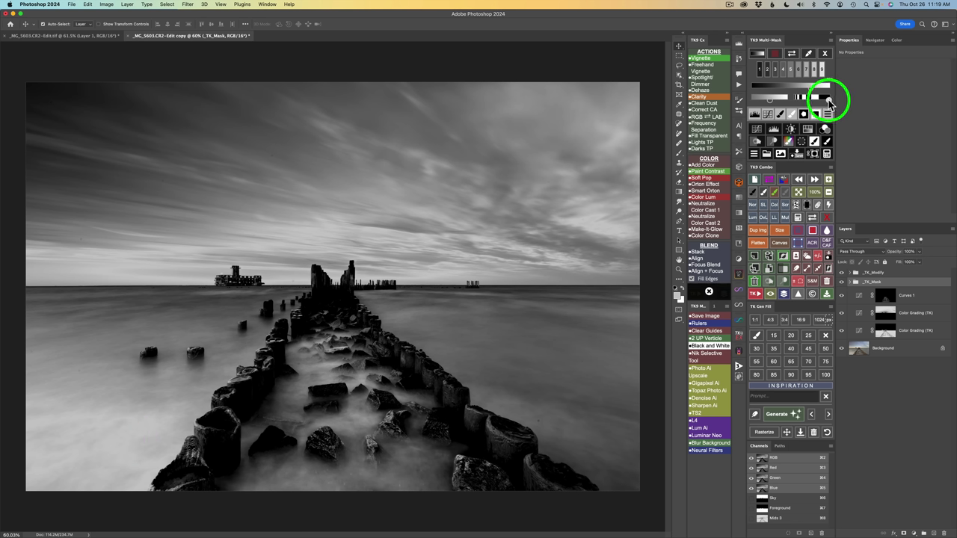
pyautogui.moveTo(829, 102); pyautogui.dragTo(819, 101)
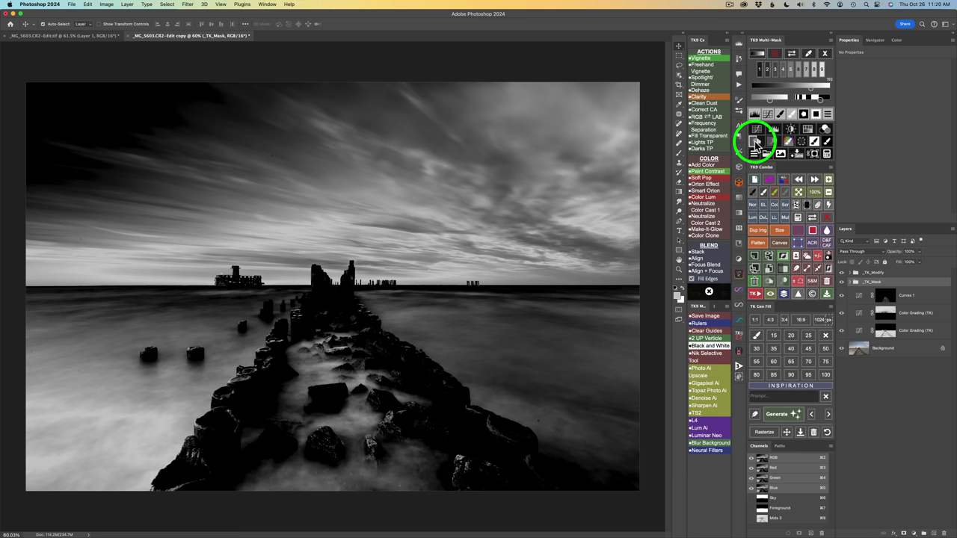
# Step: Create a burn layer through the mask, darken the bright lower-left water with a 20% opacity brush, and compare the image with and without it
pyautogui.click(755, 140)
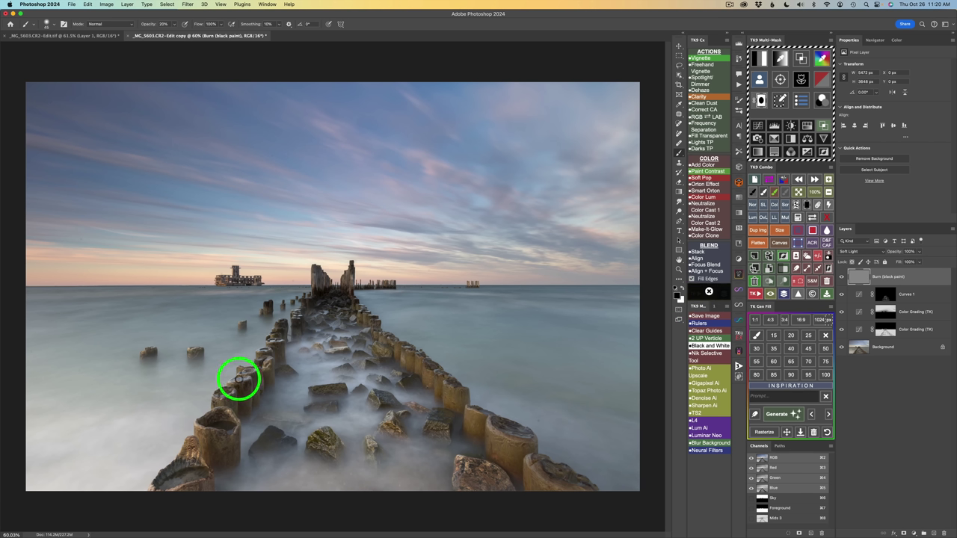
pyautogui.moveTo(142, 424)
pyautogui.keyDown('ctrl'); pyautogui.keyDown('alt'); pyautogui.mouseDown()
pyautogui.moveTo(184, 424)
pyautogui.moveTo(178, 412)
pyautogui.mouseUp(); pyautogui.keyUp('alt'); pyautogui.keyUp('ctrl')
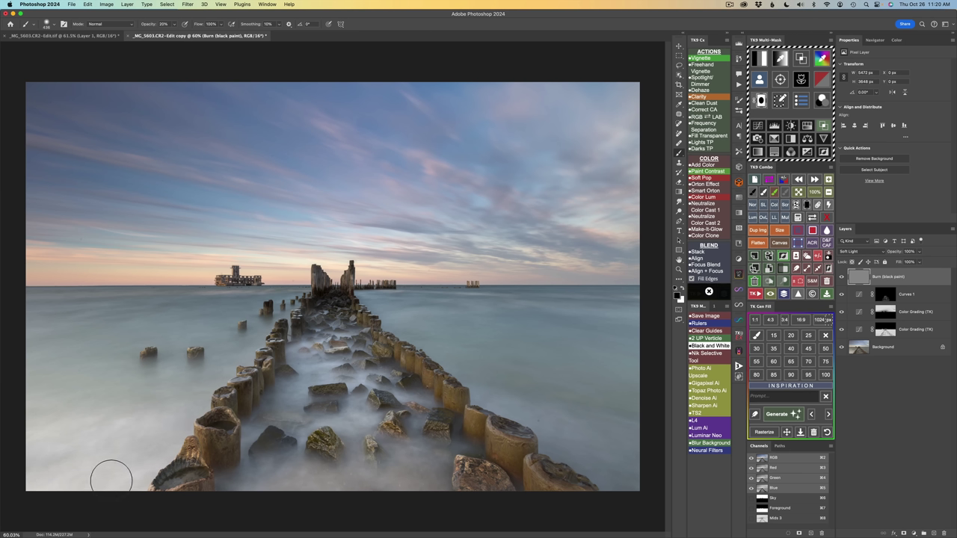
pyautogui.moveTo(158, 405)
pyautogui.mouseDown()
pyautogui.moveTo(129, 454)
pyautogui.moveTo(44, 498)
pyautogui.mouseUp()
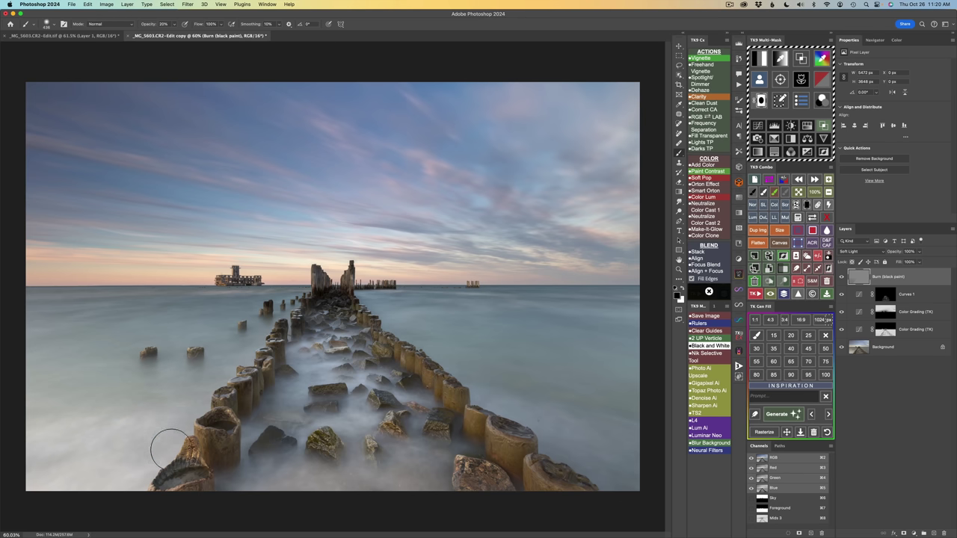
pyautogui.moveTo(2, 514)
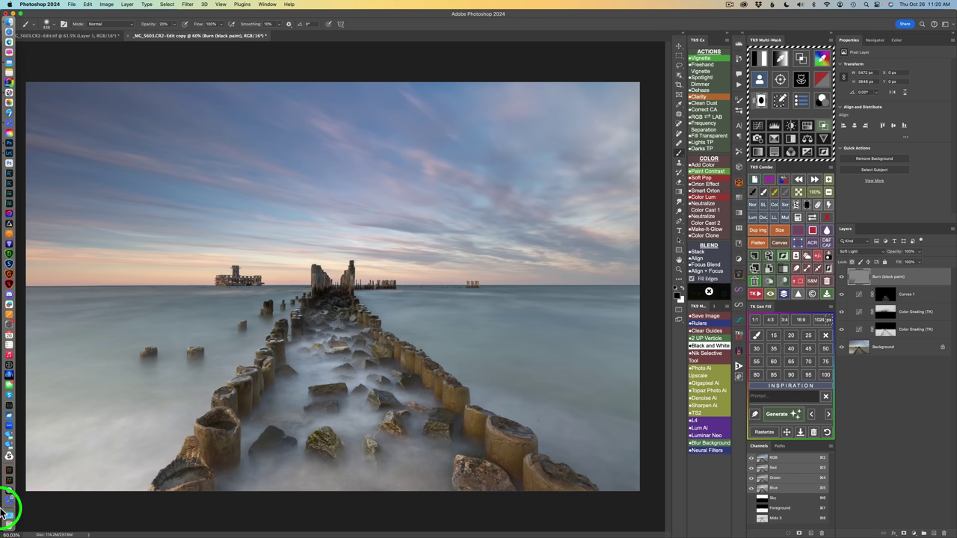
pyautogui.click(843, 277)
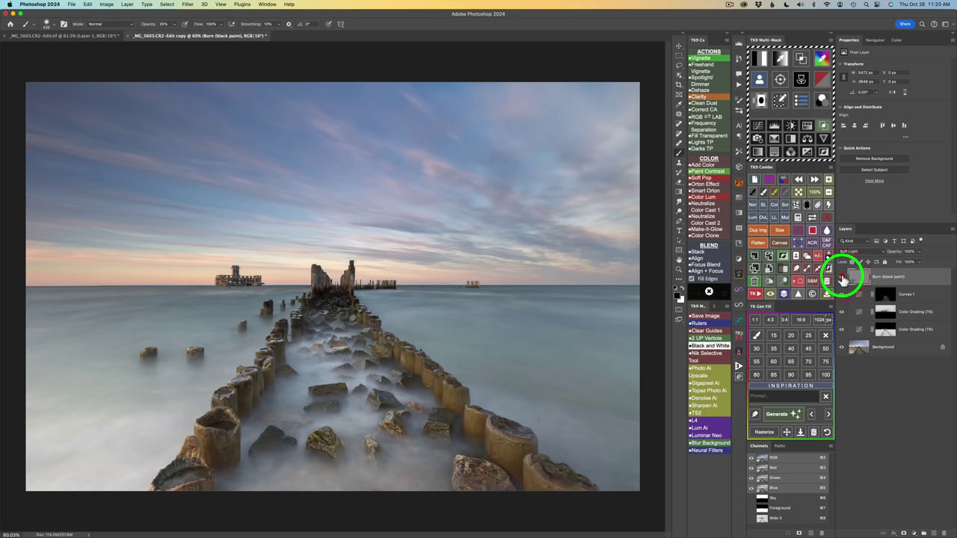
pyautogui.click(843, 278)
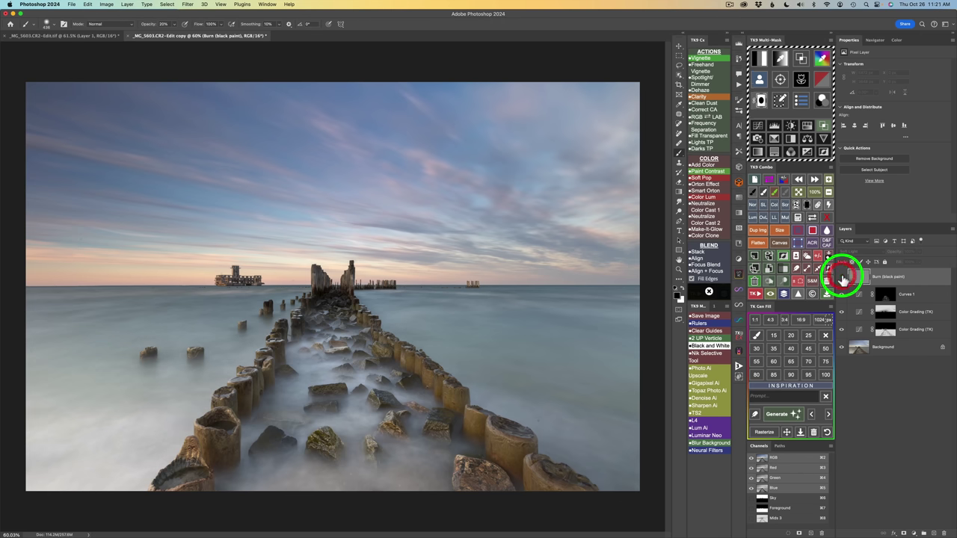
pyautogui.click(843, 277)
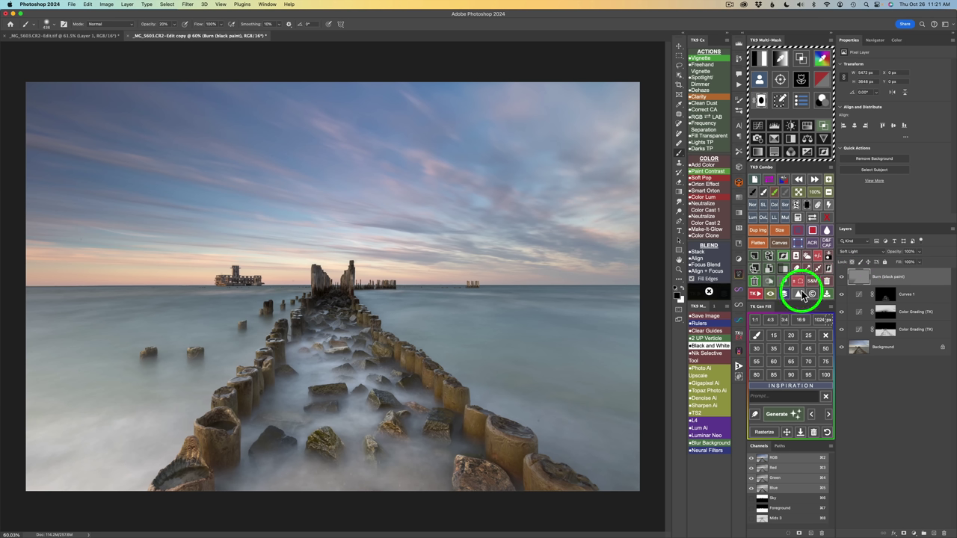
# Step: Duplicate the burn layer, compare the image with and without the copy, and set the copy's opacity to 87%
pyautogui.click(858, 281)
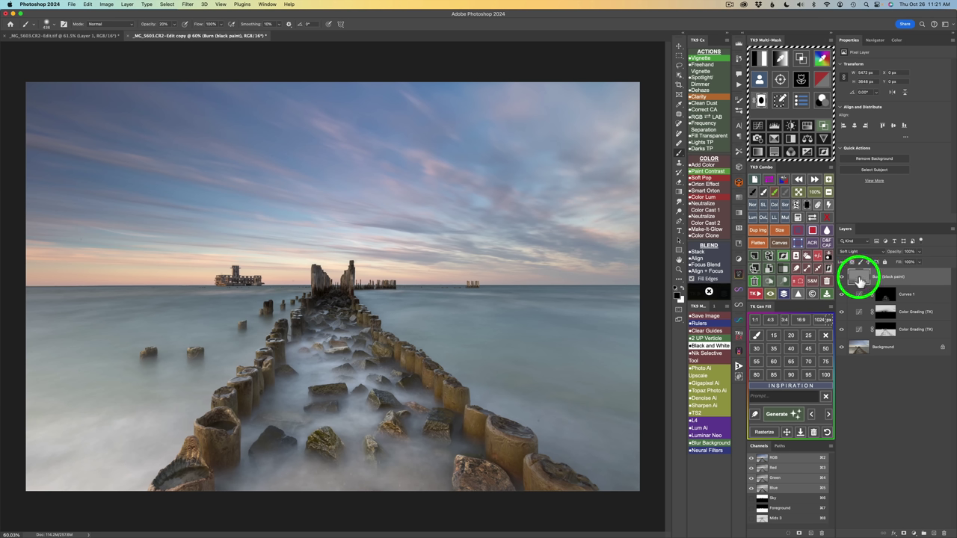
pyautogui.moveTo(860, 280)
pyautogui.mouseDown()
pyautogui.moveTo(769, 266)
pyautogui.moveTo(754, 273)
pyautogui.mouseUp()
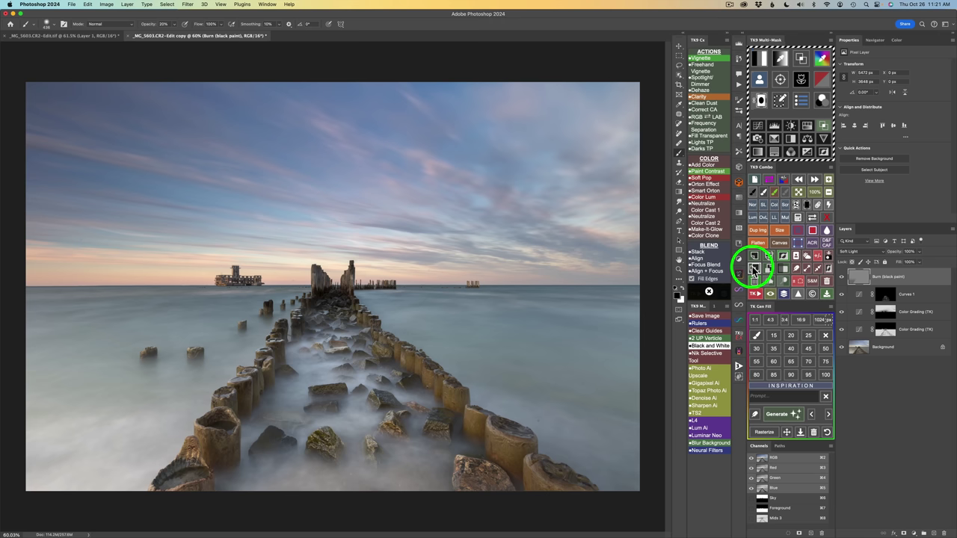
pyautogui.click(754, 271)
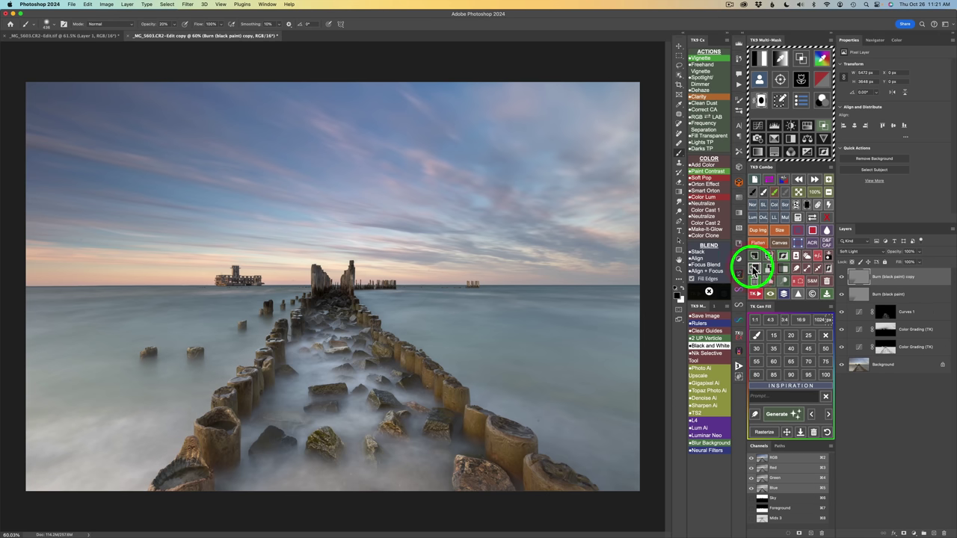
pyautogui.click(842, 280)
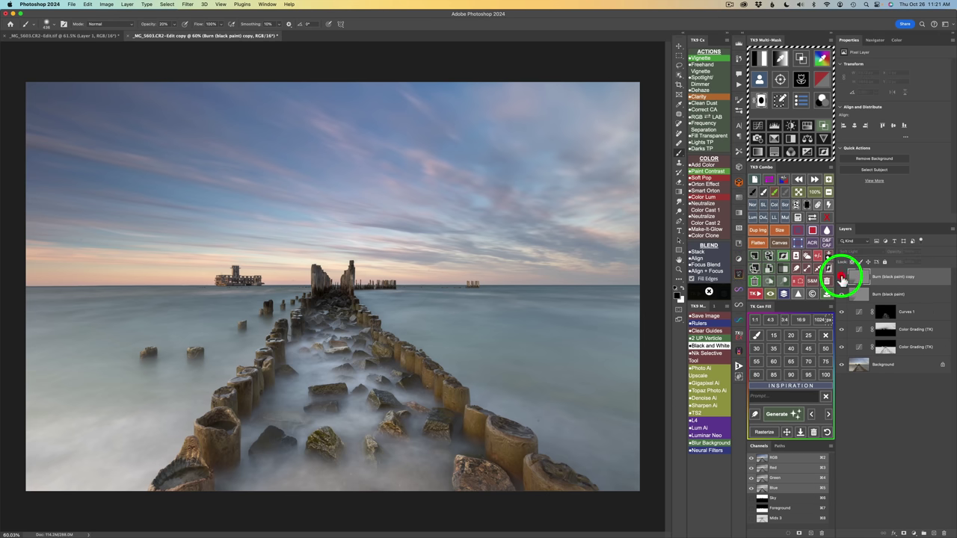
pyautogui.click(842, 279)
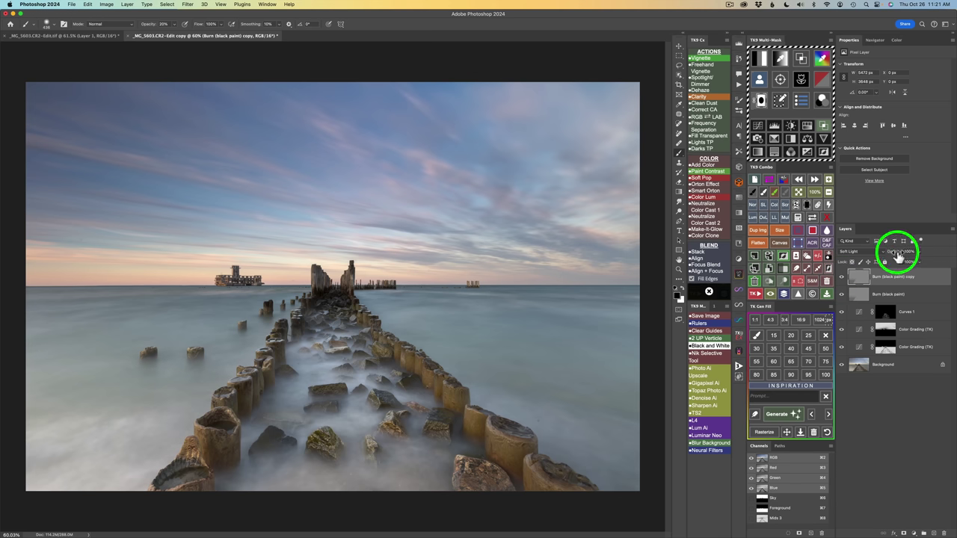
pyautogui.moveTo(898, 257)
pyautogui.mouseDown()
pyautogui.moveTo(701, 252)
pyautogui.moveTo(738, 249)
pyautogui.mouseUp()
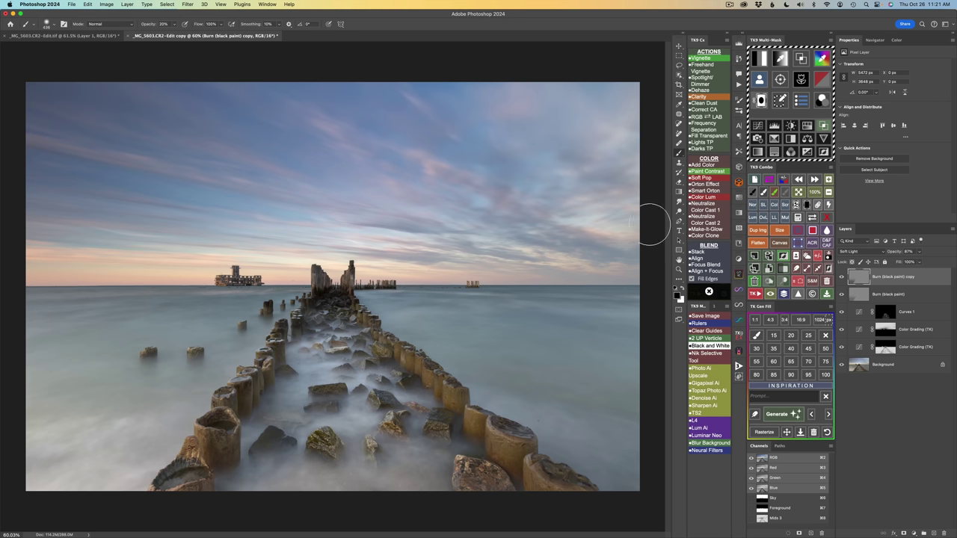
pyautogui.moveTo(886, 274)
pyautogui.mouseDown()
pyautogui.moveTo(842, 277)
pyautogui.moveTo(843, 298)
pyautogui.moveTo(838, 274)
pyautogui.moveTo(841, 298)
pyautogui.mouseUp()
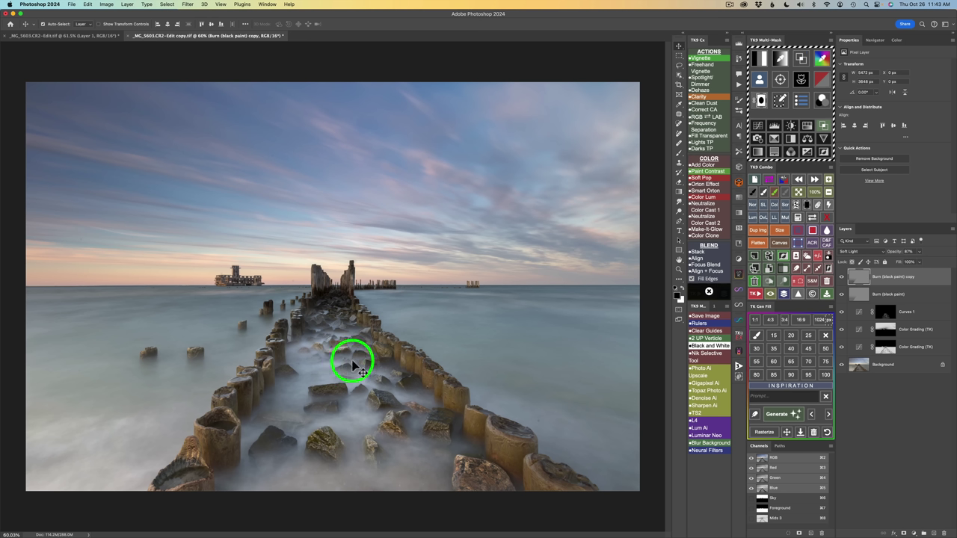
# Step: Add a Dodge (white paint) layer in Overlay blending above the burn layers
pyautogui.click(819, 257)
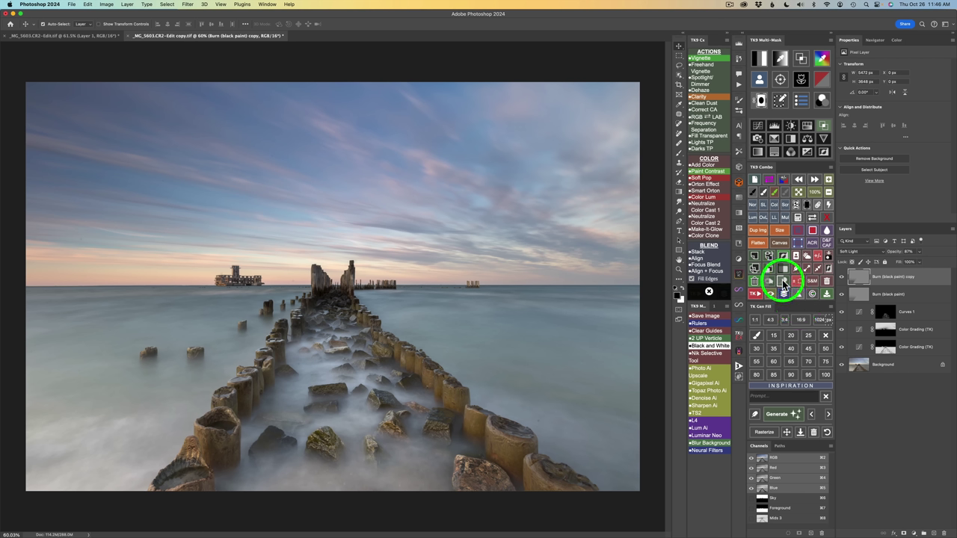
pyautogui.click(781, 280)
pyautogui.click(779, 280)
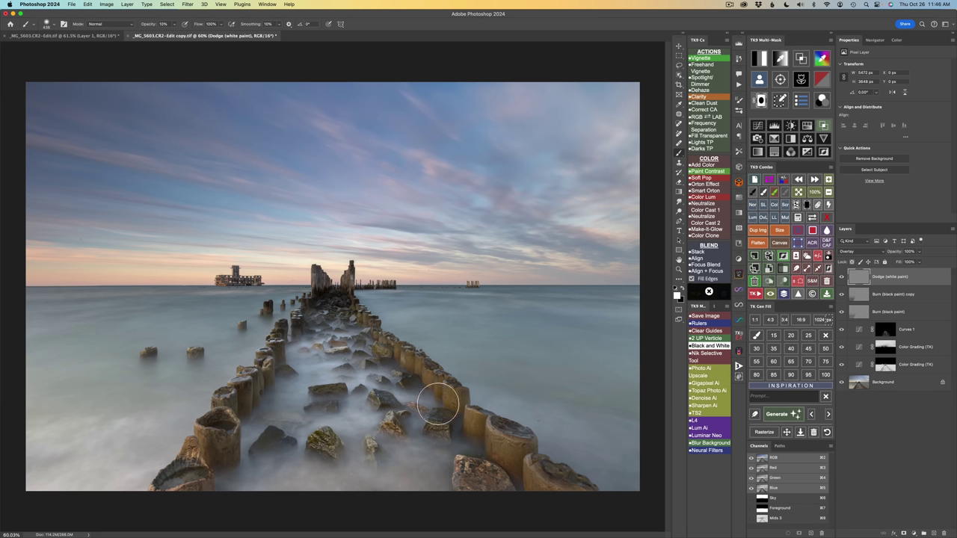
pyautogui.moveTo(367, 407)
pyautogui.mouseDown()
pyautogui.moveTo(356, 416)
pyautogui.moveTo(350, 382)
pyautogui.moveTo(362, 424)
pyautogui.moveTo(337, 421)
pyautogui.moveTo(366, 419)
pyautogui.moveTo(338, 426)
pyautogui.moveTo(359, 412)
pyautogui.moveTo(356, 423)
pyautogui.moveTo(372, 419)
pyautogui.moveTo(319, 426)
pyautogui.moveTo(374, 417)
pyautogui.moveTo(342, 433)
pyautogui.moveTo(359, 416)
pyautogui.moveTo(346, 416)
pyautogui.mouseUp()
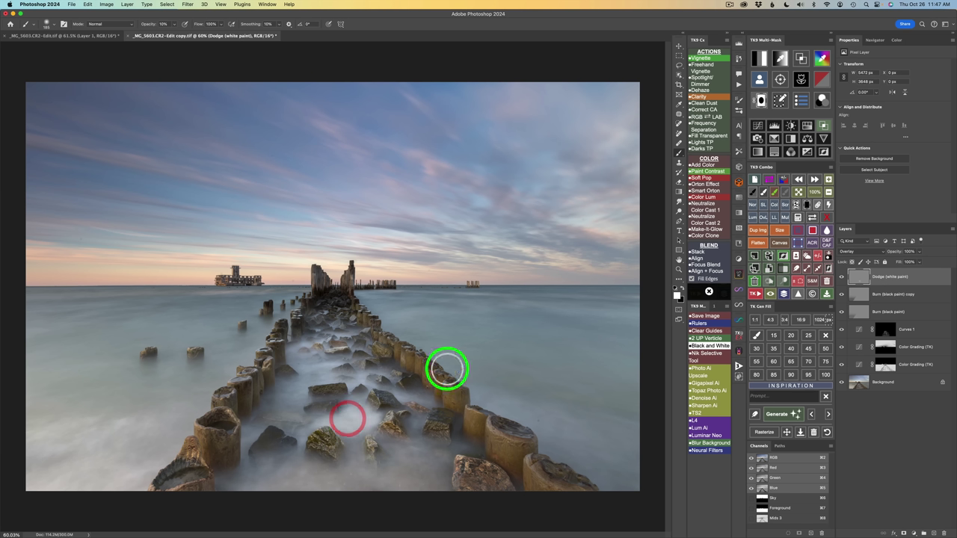
pyautogui.click(799, 183)
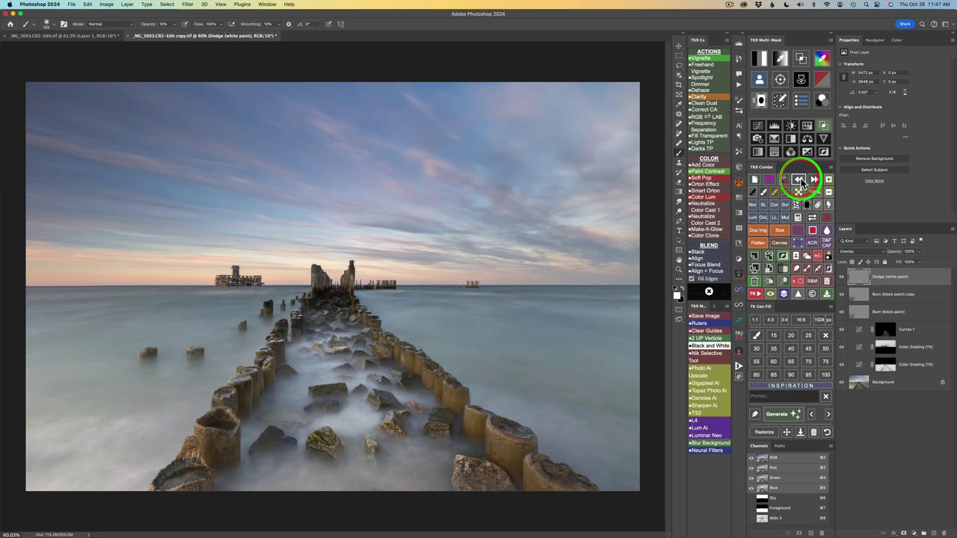
pyautogui.click(800, 180)
pyautogui.click(800, 181)
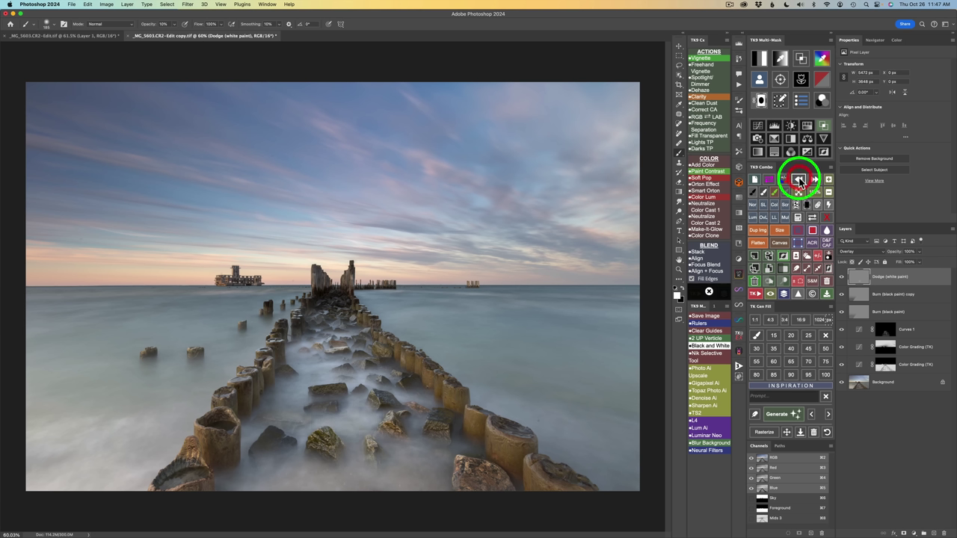
# Step: Brighten the mist around the rocks between the pilings on the dodge layer with a soft white brush at 5% opacity
pyautogui.click(789, 193)
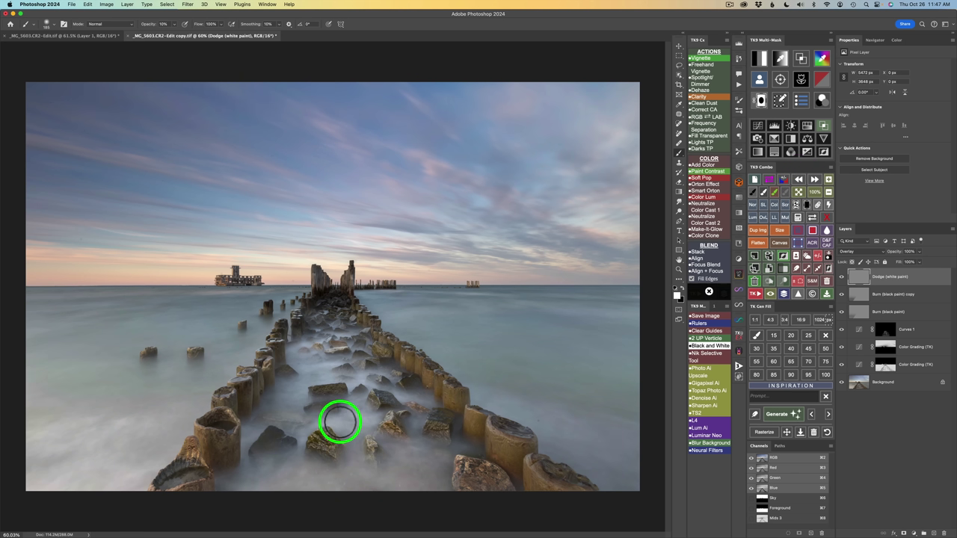
pyautogui.moveTo(348, 420)
pyautogui.mouseDown()
pyautogui.moveTo(422, 400)
pyautogui.moveTo(353, 384)
pyautogui.moveTo(332, 362)
pyautogui.moveTo(305, 380)
pyautogui.moveTo(313, 342)
pyautogui.moveTo(292, 349)
pyautogui.moveTo(357, 330)
pyautogui.moveTo(317, 328)
pyautogui.moveTo(313, 342)
pyautogui.moveTo(315, 328)
pyautogui.moveTo(322, 348)
pyautogui.moveTo(365, 364)
pyautogui.moveTo(307, 412)
pyautogui.moveTo(303, 394)
pyautogui.moveTo(293, 401)
pyautogui.moveTo(298, 388)
pyautogui.moveTo(282, 389)
pyautogui.moveTo(292, 397)
pyautogui.moveTo(282, 380)
pyautogui.moveTo(336, 449)
pyautogui.moveTo(308, 466)
pyautogui.mouseUp()
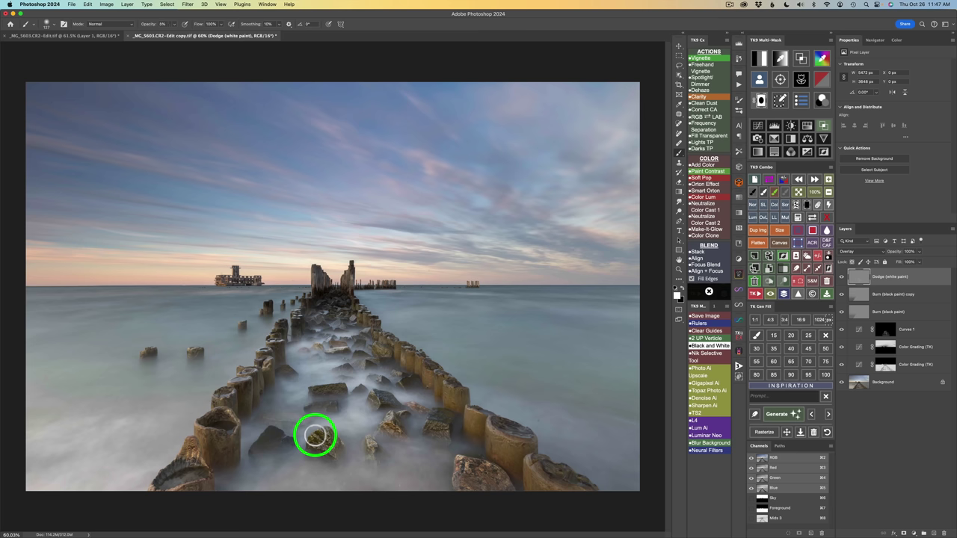
pyautogui.moveTo(305, 471)
pyautogui.mouseDown()
pyautogui.moveTo(275, 478)
pyautogui.moveTo(307, 473)
pyautogui.moveTo(285, 479)
pyautogui.moveTo(288, 467)
pyautogui.moveTo(274, 471)
pyautogui.moveTo(268, 459)
pyautogui.moveTo(262, 469)
pyautogui.moveTo(277, 449)
pyautogui.moveTo(258, 463)
pyautogui.mouseUp()
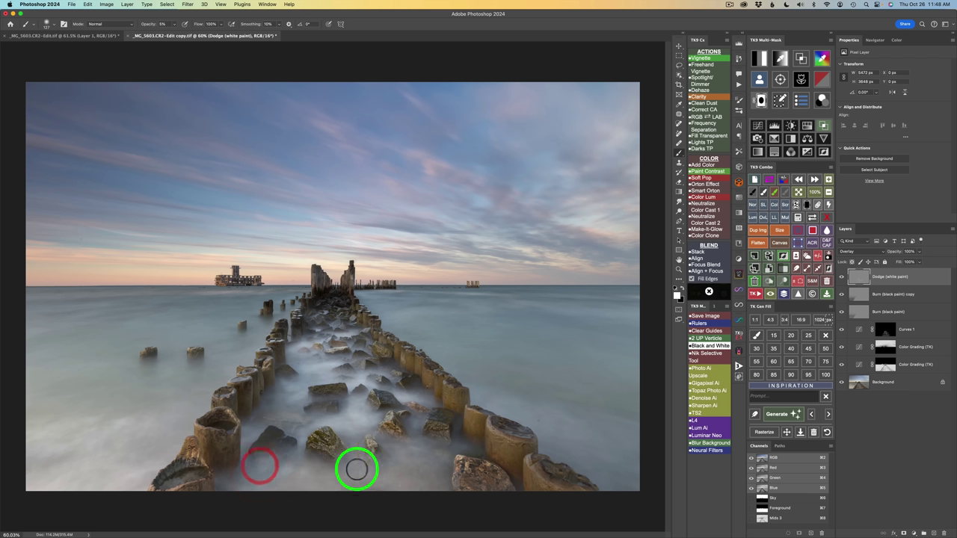
pyautogui.moveTo(423, 453)
pyautogui.mouseDown()
pyautogui.moveTo(398, 454)
pyautogui.moveTo(438, 455)
pyautogui.moveTo(423, 455)
pyautogui.mouseUp()
pyautogui.click(455, 442)
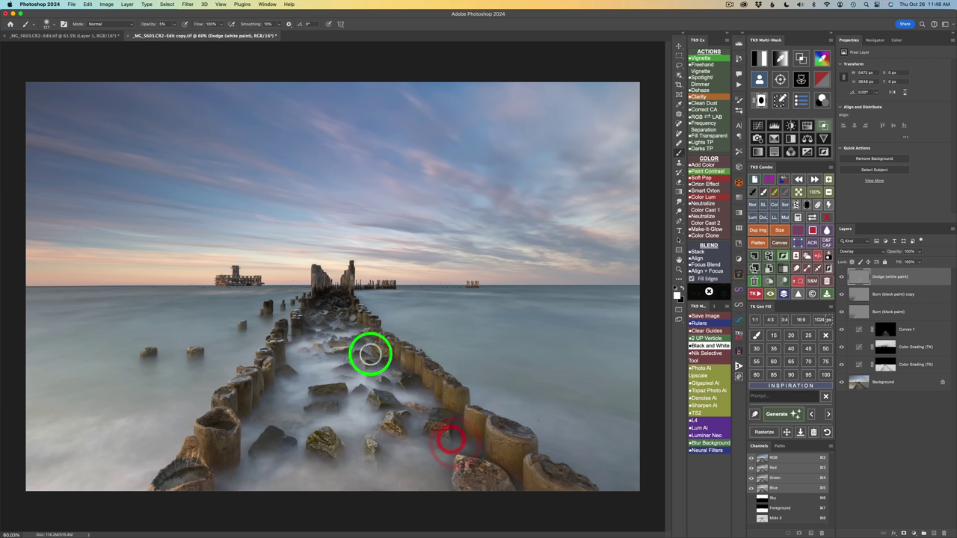
pyautogui.click(343, 338)
pyautogui.click(369, 380)
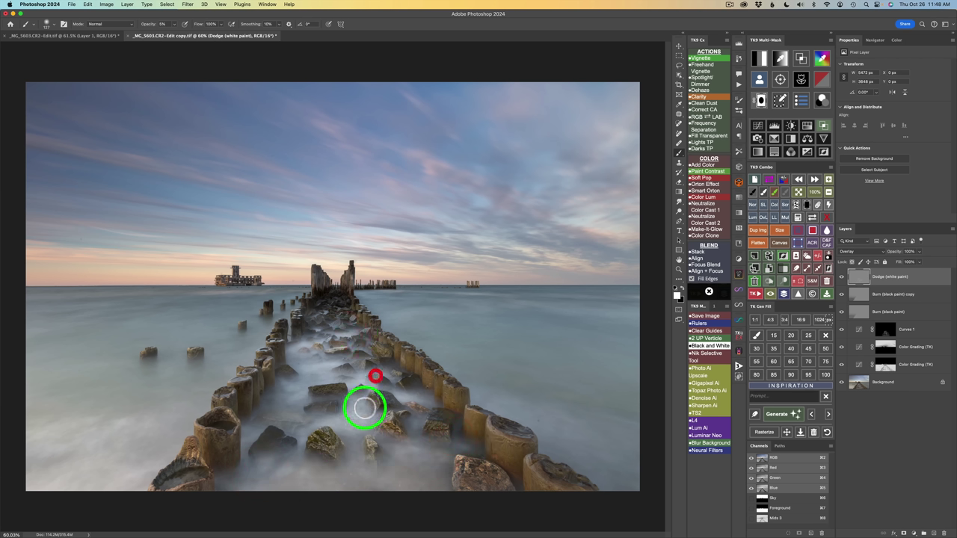
pyautogui.click(284, 405)
pyautogui.click(263, 398)
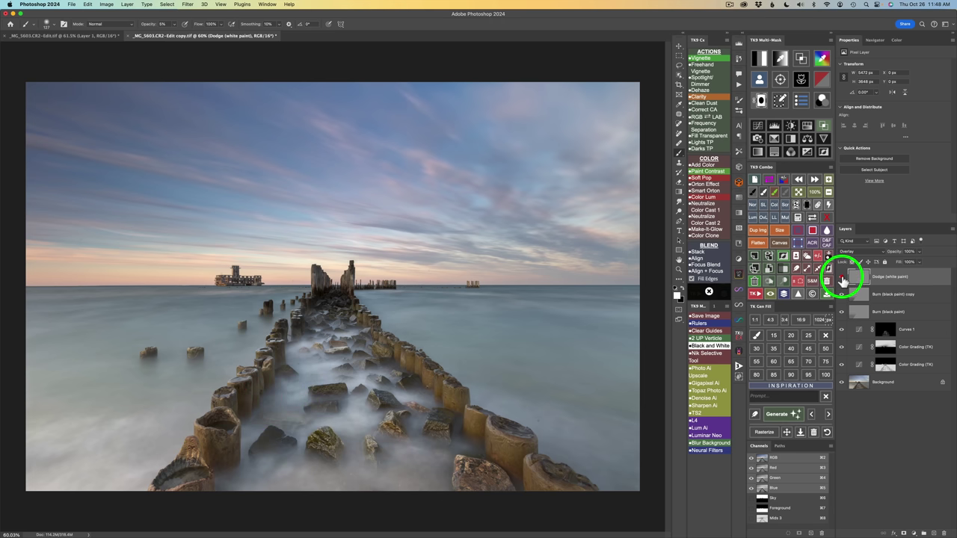
# Step: Add more dodging to the mist above the middle rocks near the left row of pilings, and check the image without the dodge layer
pyautogui.click(317, 374)
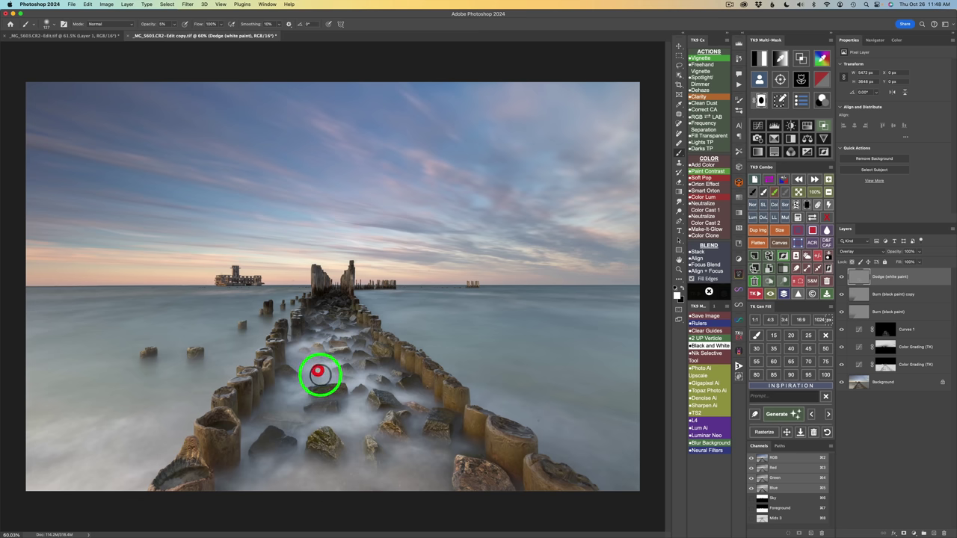
pyautogui.click(315, 369)
pyautogui.click(313, 378)
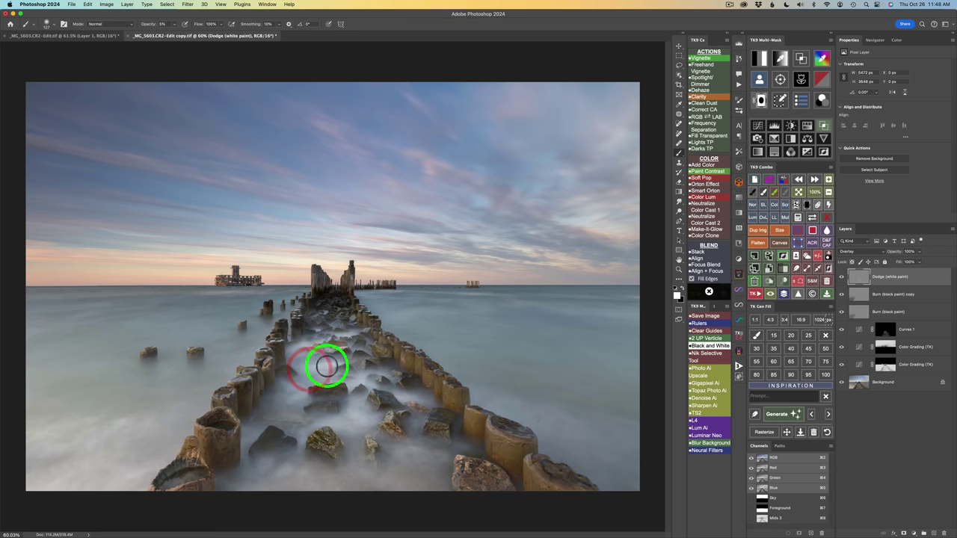
pyautogui.click(297, 366)
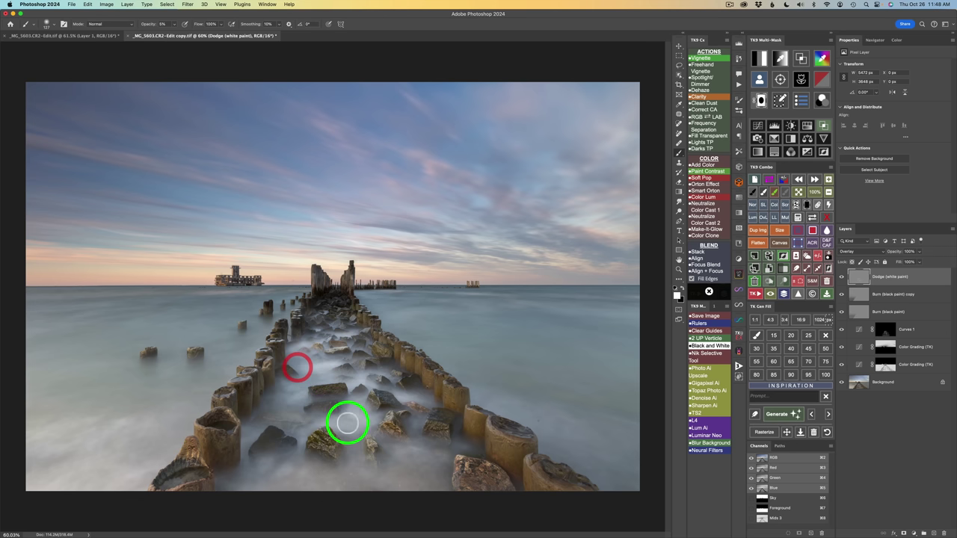
pyautogui.click(842, 277)
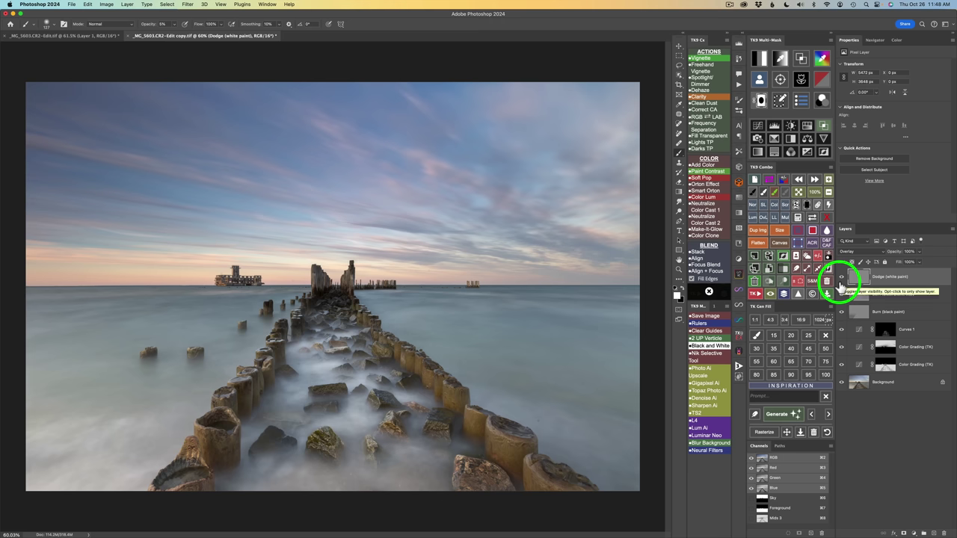
# Step: Set the Dodge (white paint) layer's opacity to 76% and compare the image with and without the layer
pyautogui.moveTo(897, 254)
pyautogui.mouseDown()
pyautogui.moveTo(847, 255)
pyautogui.moveTo(949, 257)
pyautogui.mouseUp()
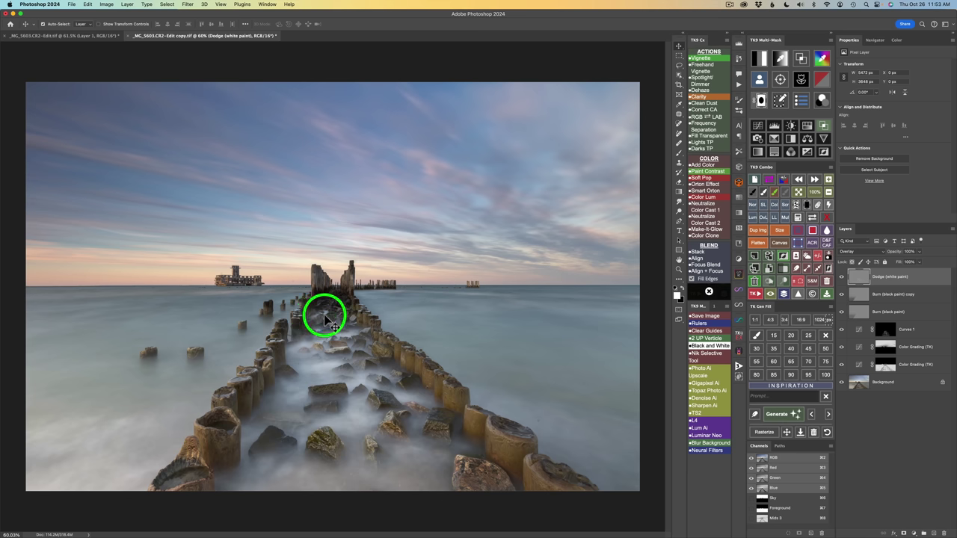
pyautogui.click(841, 277)
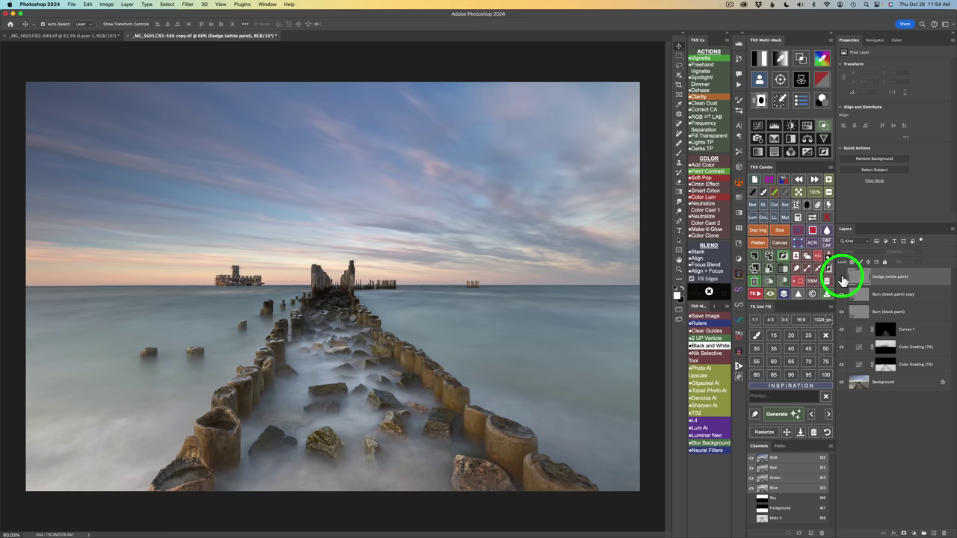
pyautogui.click(842, 279)
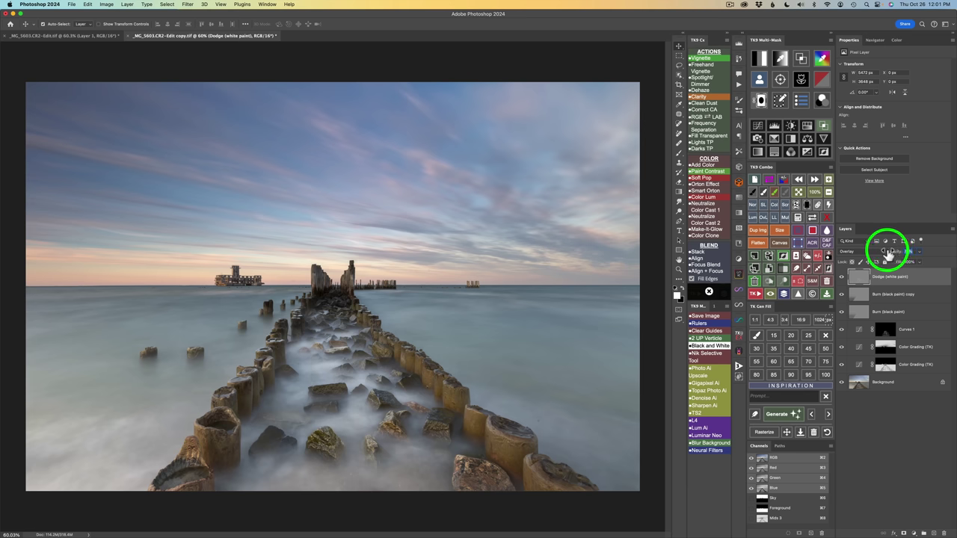
pyautogui.moveTo(888, 255); pyautogui.dragTo(844, 280)
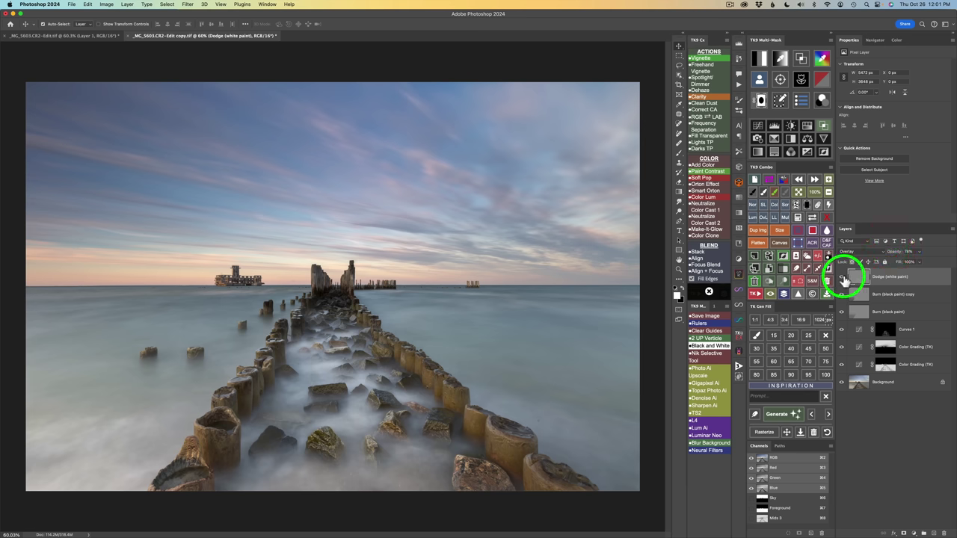
pyautogui.click(842, 278)
pyautogui.click(842, 279)
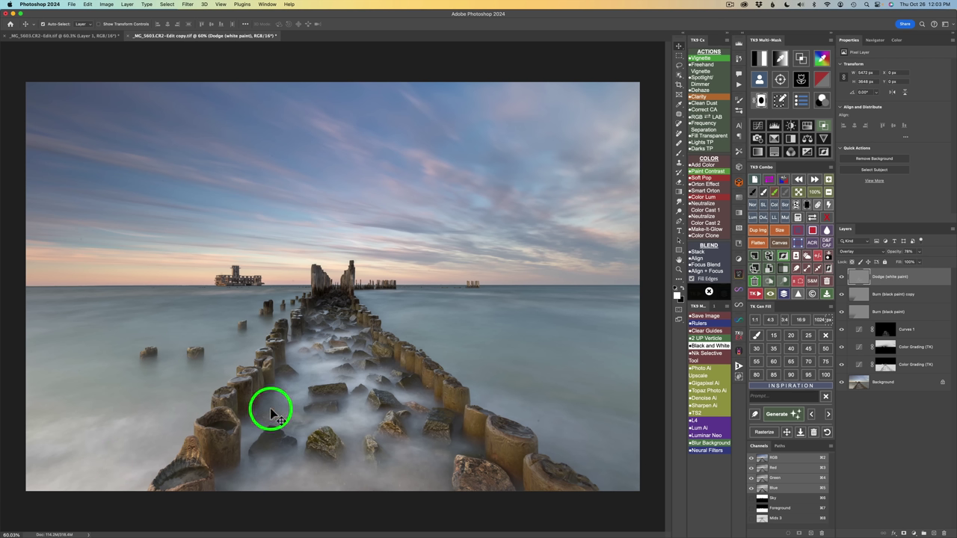
# Step: Lasso a dome-shaped area around the pier and pilings and create a Freehand Vignette from it, accepting the proposed Gaussian Blur feather
pyautogui.press('l')
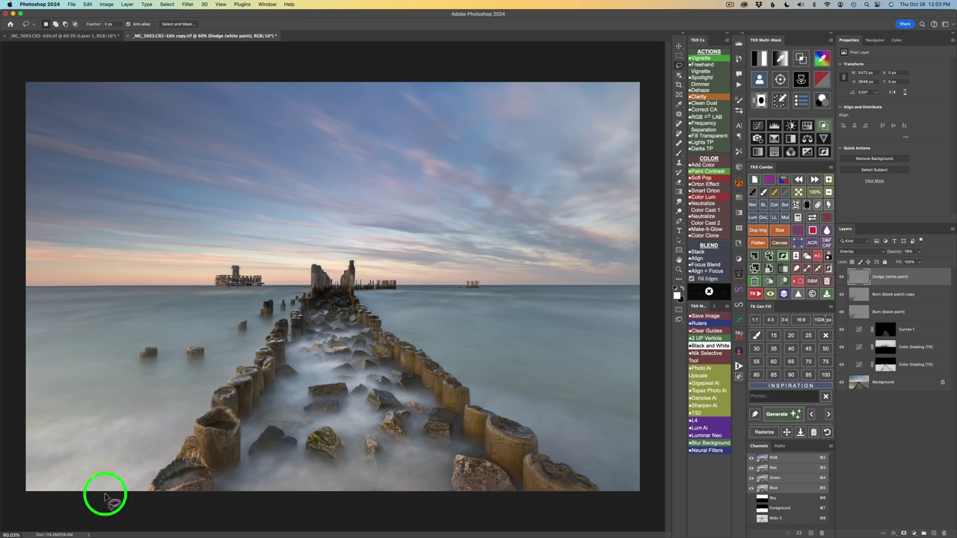
pyautogui.moveTo(104, 495); pyautogui.dragTo(126, 464)
pyautogui.moveTo(143, 418)
pyautogui.mouseDown()
pyautogui.moveTo(222, 258)
pyautogui.moveTo(267, 233)
pyautogui.moveTo(334, 228)
pyautogui.moveTo(382, 246)
pyautogui.moveTo(435, 305)
pyautogui.moveTo(581, 424)
pyautogui.moveTo(608, 465)
pyautogui.moveTo(610, 510)
pyautogui.moveTo(507, 533)
pyautogui.moveTo(103, 531)
pyautogui.mouseUp()
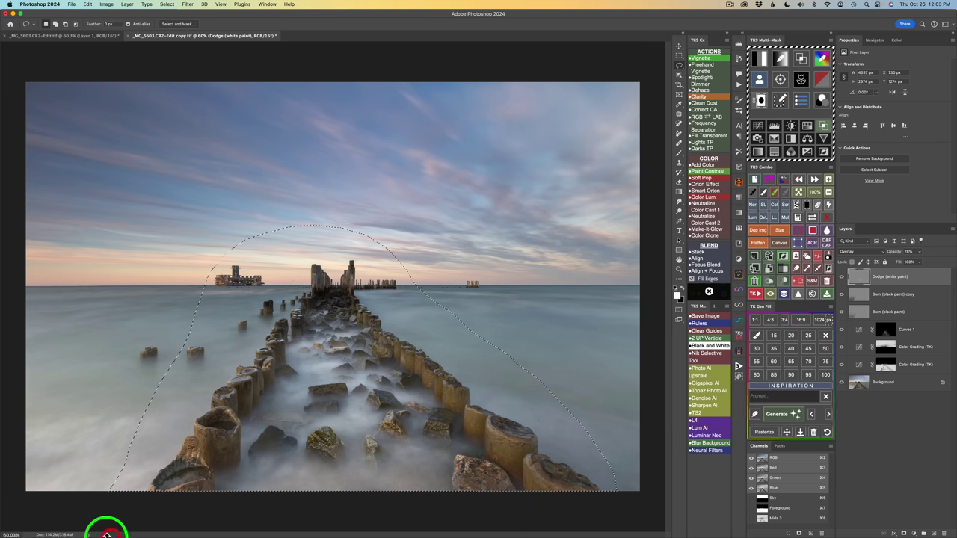
pyautogui.click(704, 71)
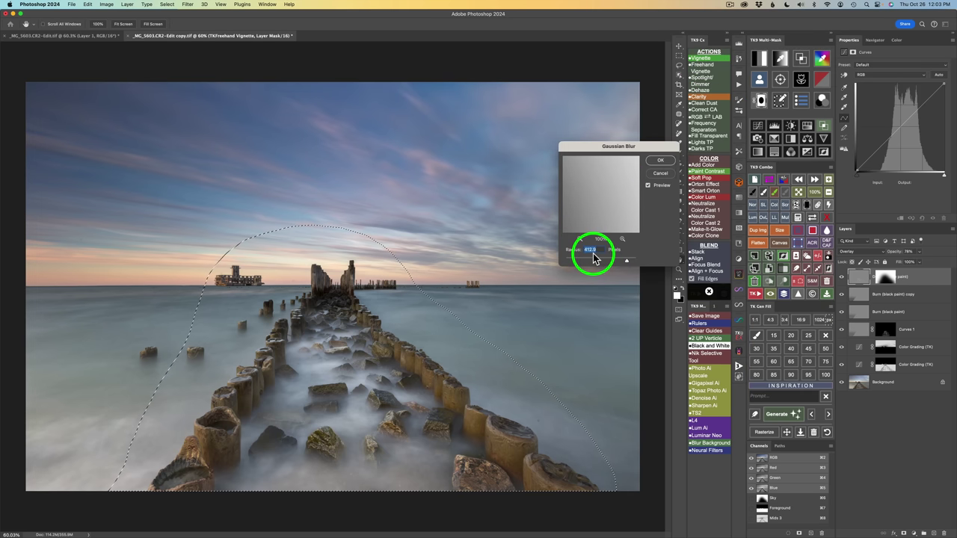
pyautogui.click(656, 161)
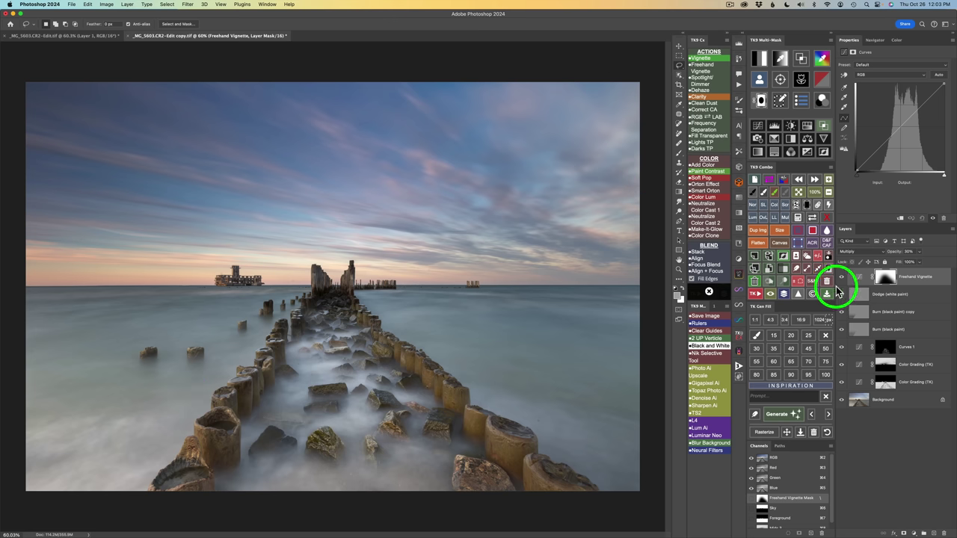
# Step: Lower the Freehand Vignette layer's opacity to 20% and compare the image with and without the vignette
pyautogui.click(841, 279)
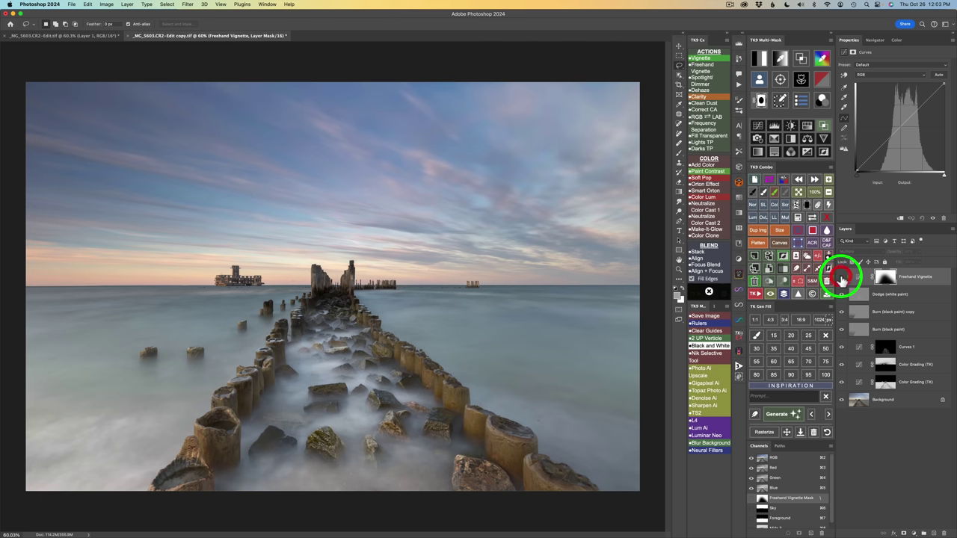
pyautogui.click(841, 278)
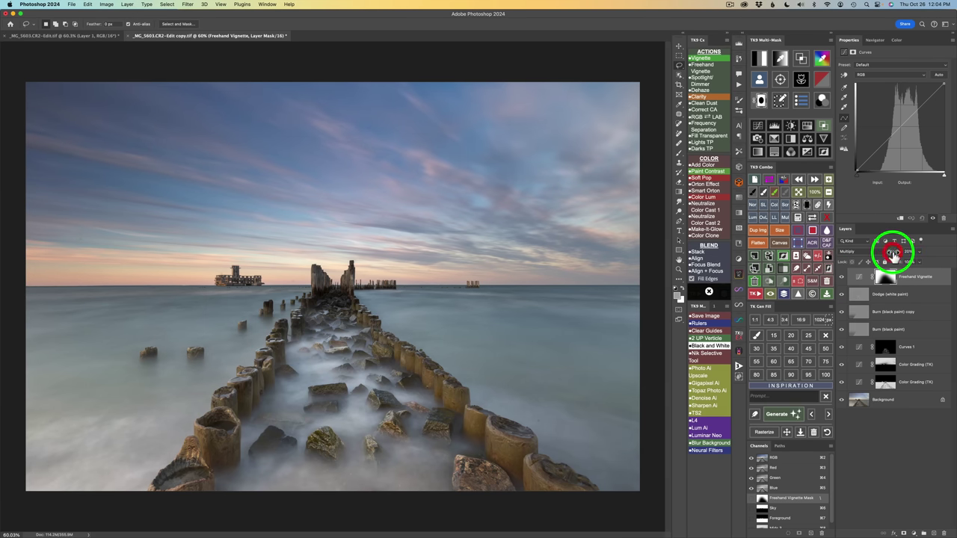
pyautogui.click(841, 278)
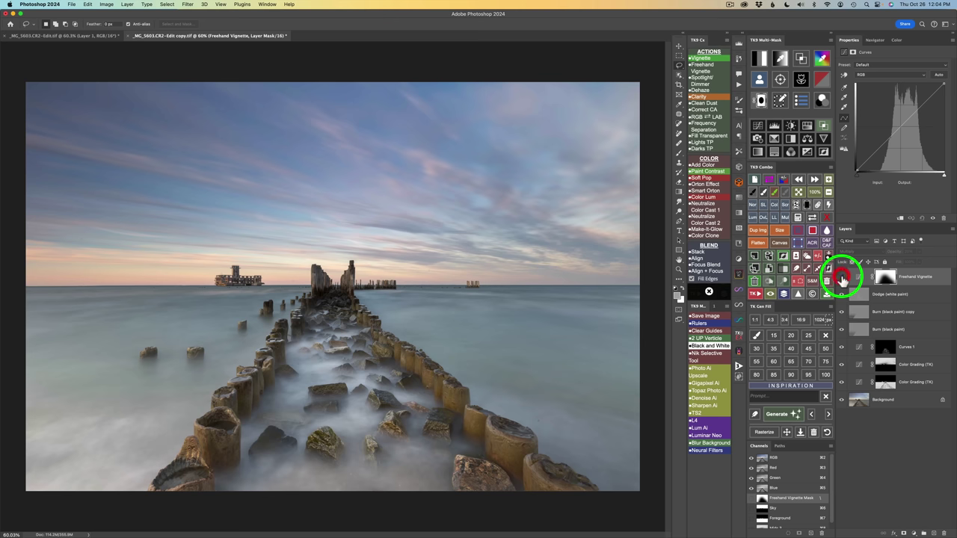
pyautogui.click(841, 278)
pyautogui.press('v')
pyautogui.press('super+2')
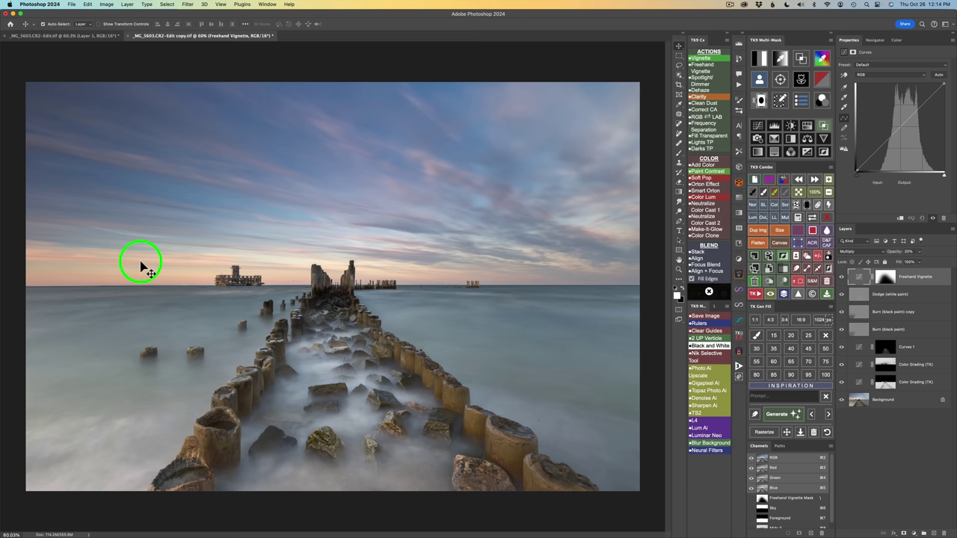
# Step: Exclude the highlights from the Freehand Vignette with Gray-channel Blend If, comparing the effect on the bright sky
pyautogui.click(826, 128)
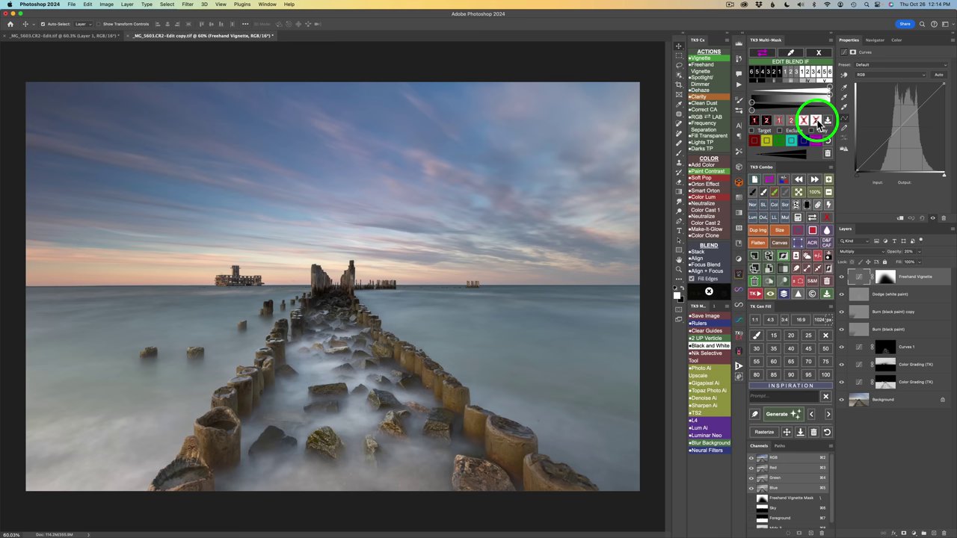
pyautogui.click(818, 119)
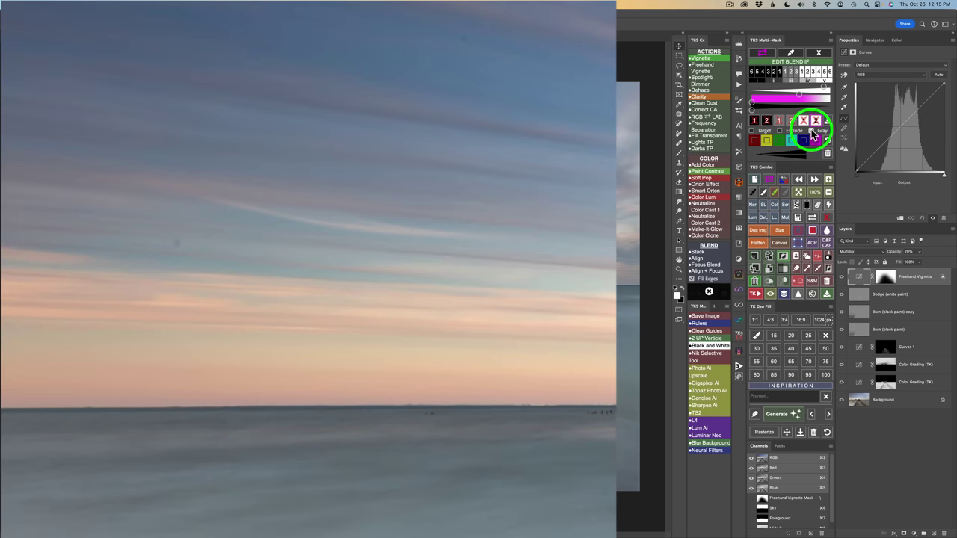
pyautogui.click(813, 131)
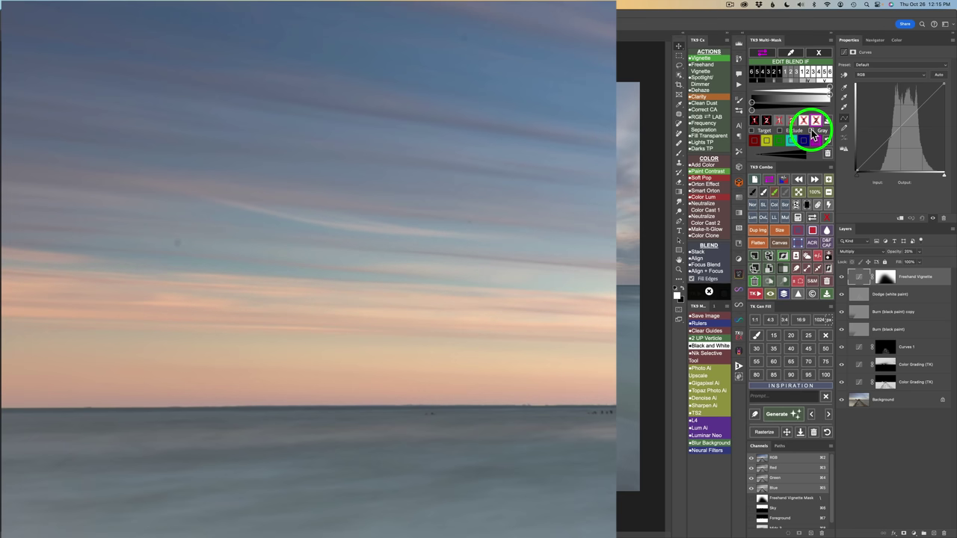
pyautogui.click(813, 132)
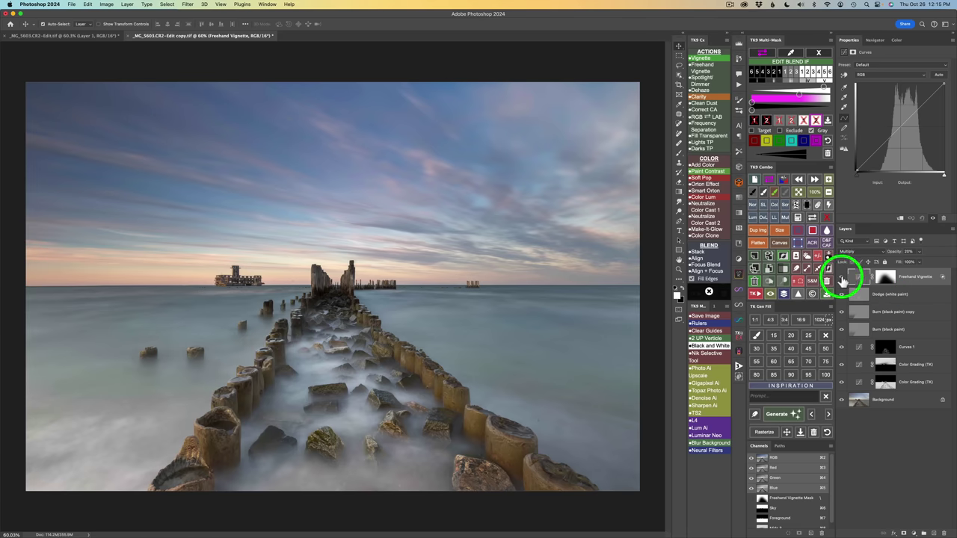
pyautogui.click(841, 278)
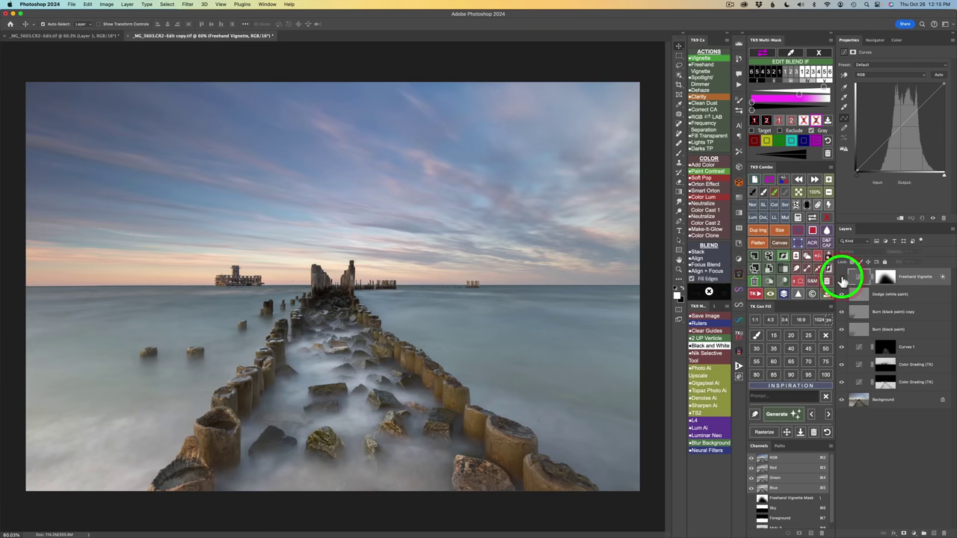
pyautogui.click(841, 278)
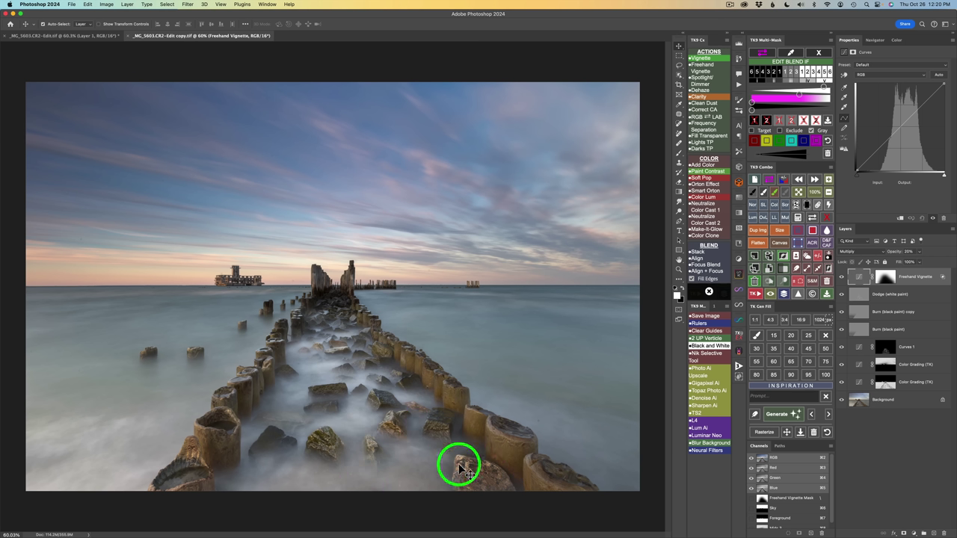
# Step: Build a TK color mask from the dark brown tone sampled on the large foreground rock and brighten the mask
pyautogui.click(822, 56)
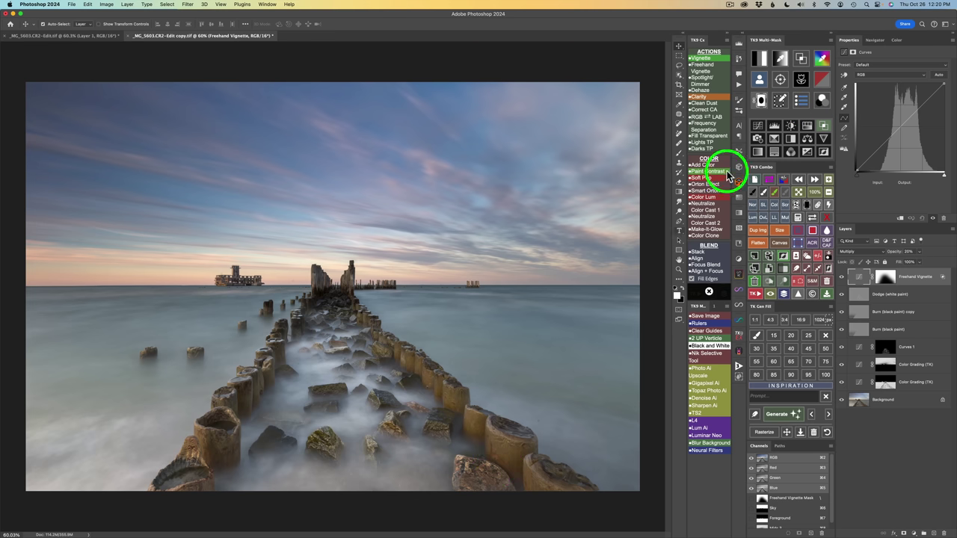
pyautogui.click(820, 57)
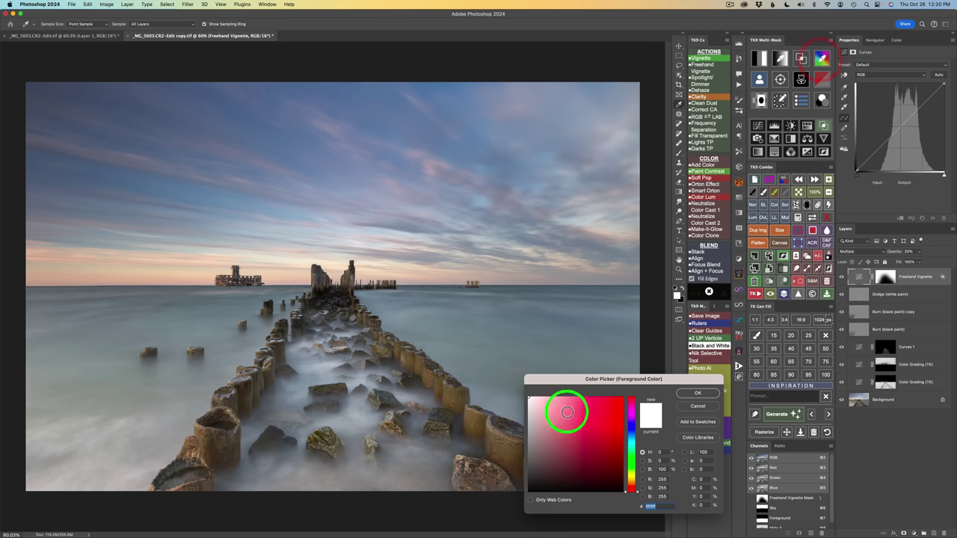
pyautogui.click(474, 465)
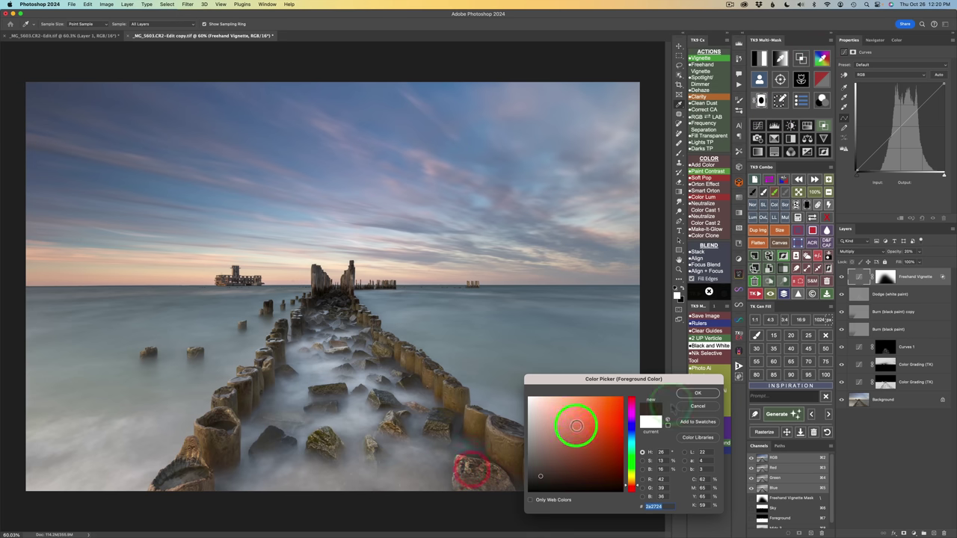
pyautogui.click(696, 394)
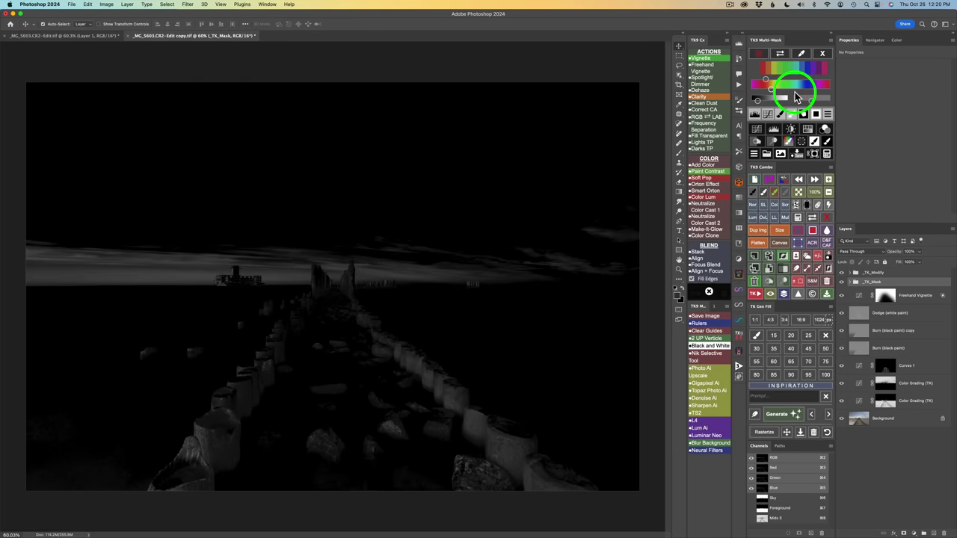
pyautogui.moveTo(776, 104)
pyautogui.mouseDown()
pyautogui.moveTo(754, 96)
pyautogui.moveTo(782, 105)
pyautogui.mouseUp()
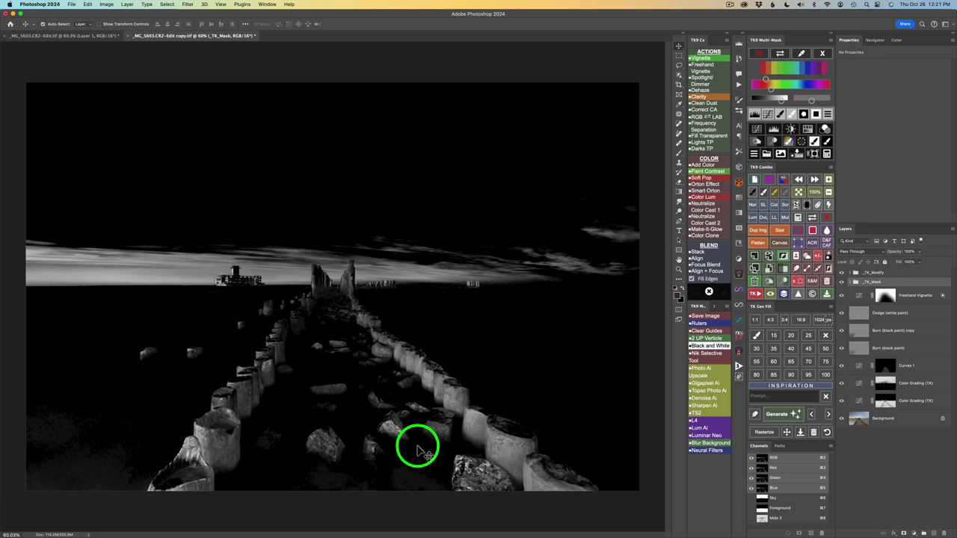
# Step: Burn the foreground rocks and pilings through the color mask on a new Soft Light burn layer with a 20% brush, and compare the result
pyautogui.click(757, 143)
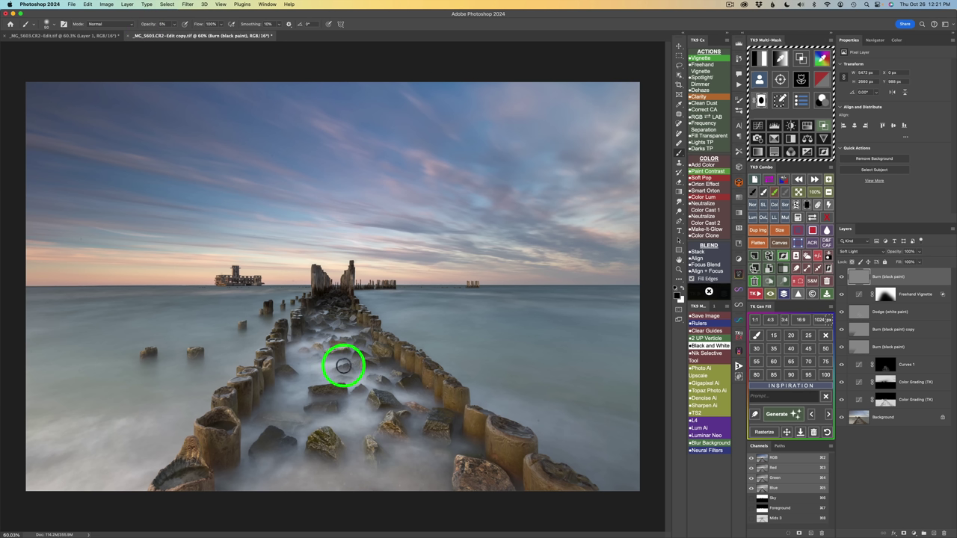
pyautogui.press('2')
pyautogui.moveTo(477, 474)
pyautogui.mouseDown()
pyautogui.moveTo(487, 474)
pyautogui.moveTo(459, 474)
pyautogui.moveTo(487, 479)
pyautogui.moveTo(462, 462)
pyautogui.moveTo(463, 485)
pyautogui.moveTo(508, 494)
pyautogui.moveTo(496, 470)
pyautogui.moveTo(496, 480)
pyautogui.moveTo(462, 459)
pyautogui.moveTo(459, 486)
pyautogui.moveTo(456, 474)
pyautogui.mouseUp()
pyautogui.moveTo(370, 442)
pyautogui.mouseDown()
pyautogui.moveTo(371, 457)
pyautogui.moveTo(321, 425)
pyautogui.moveTo(327, 448)
pyautogui.mouseUp()
pyautogui.moveTo(384, 419)
pyautogui.mouseDown()
pyautogui.moveTo(391, 433)
pyautogui.moveTo(397, 426)
pyautogui.moveTo(388, 417)
pyautogui.moveTo(391, 434)
pyautogui.mouseUp()
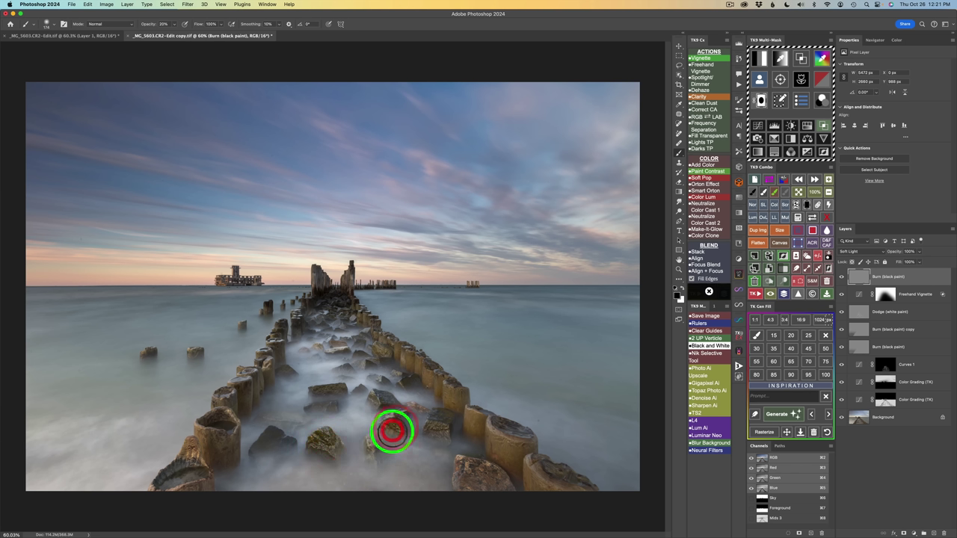
pyautogui.moveTo(465, 490)
pyautogui.mouseDown()
pyautogui.moveTo(528, 470)
pyautogui.moveTo(536, 501)
pyautogui.moveTo(533, 474)
pyautogui.moveTo(552, 495)
pyautogui.moveTo(550, 482)
pyautogui.moveTo(584, 497)
pyautogui.moveTo(505, 446)
pyautogui.moveTo(520, 473)
pyautogui.moveTo(499, 439)
pyautogui.moveTo(487, 445)
pyautogui.moveTo(480, 418)
pyautogui.moveTo(455, 441)
pyautogui.mouseUp()
pyautogui.moveTo(235, 444)
pyautogui.mouseDown()
pyautogui.moveTo(220, 464)
pyautogui.moveTo(188, 442)
pyautogui.moveTo(183, 449)
pyautogui.mouseUp()
pyautogui.moveTo(199, 487)
pyautogui.mouseDown()
pyautogui.moveTo(165, 487)
pyautogui.moveTo(145, 501)
pyautogui.moveTo(156, 485)
pyautogui.moveTo(160, 496)
pyautogui.moveTo(206, 479)
pyautogui.moveTo(202, 487)
pyautogui.moveTo(314, 446)
pyautogui.moveTo(376, 439)
pyautogui.moveTo(379, 468)
pyautogui.moveTo(365, 447)
pyautogui.moveTo(372, 437)
pyautogui.moveTo(389, 470)
pyautogui.moveTo(474, 462)
pyautogui.moveTo(468, 496)
pyautogui.moveTo(487, 481)
pyautogui.moveTo(506, 485)
pyautogui.moveTo(477, 436)
pyautogui.moveTo(405, 406)
pyautogui.moveTo(425, 407)
pyautogui.moveTo(411, 410)
pyautogui.moveTo(396, 445)
pyautogui.mouseUp()
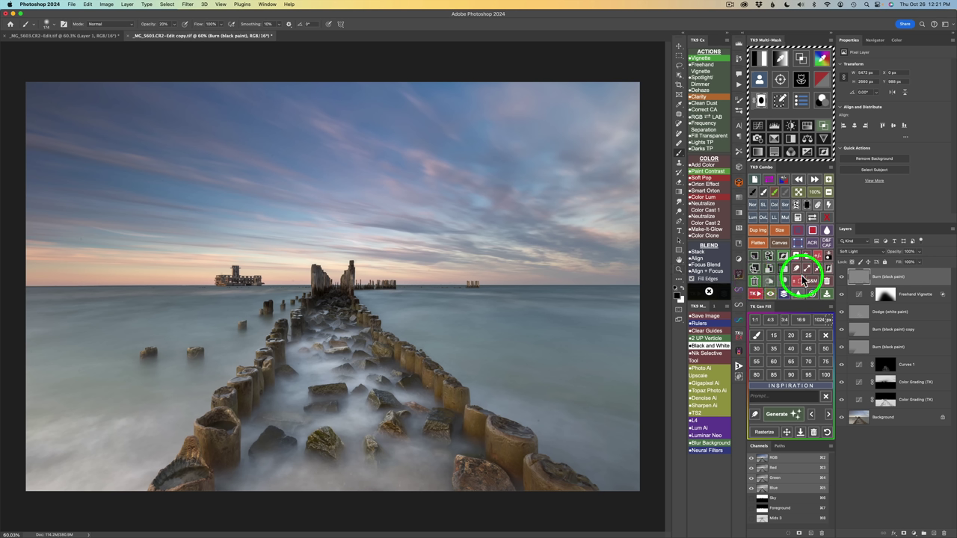
pyautogui.click(843, 280)
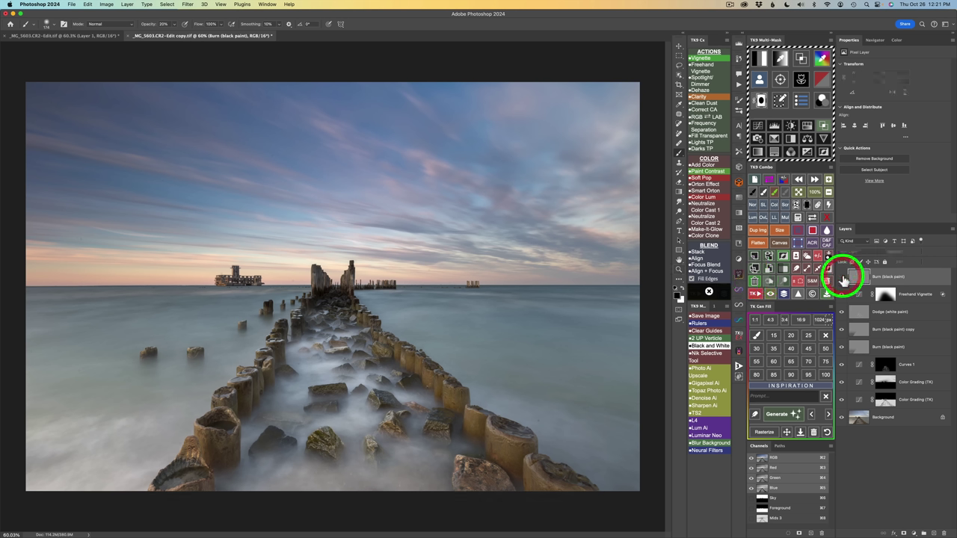
pyautogui.click(844, 279)
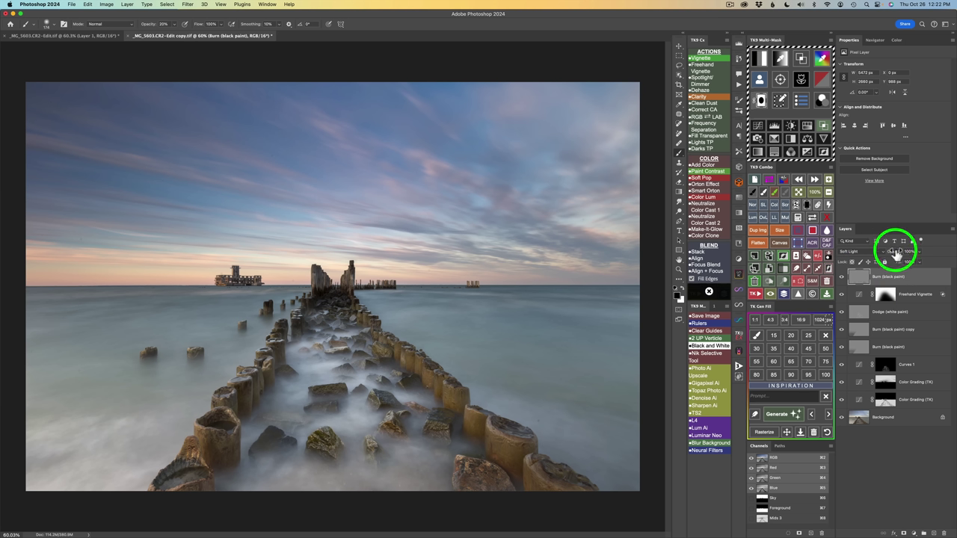
pyautogui.press('v')
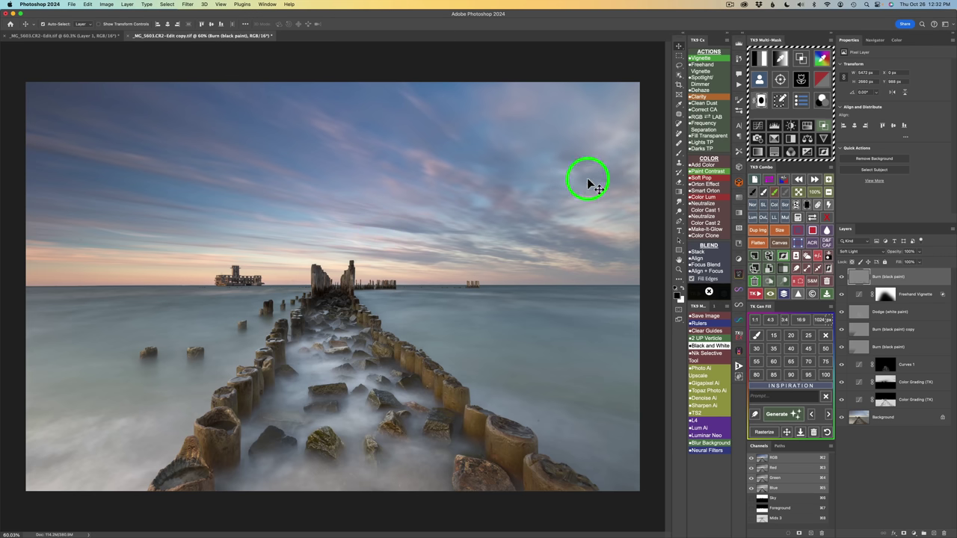
# Step: Build a Vibrance mask of the less saturated areas, stepping through the strengths up to Vibrance 4
pyautogui.click(823, 81)
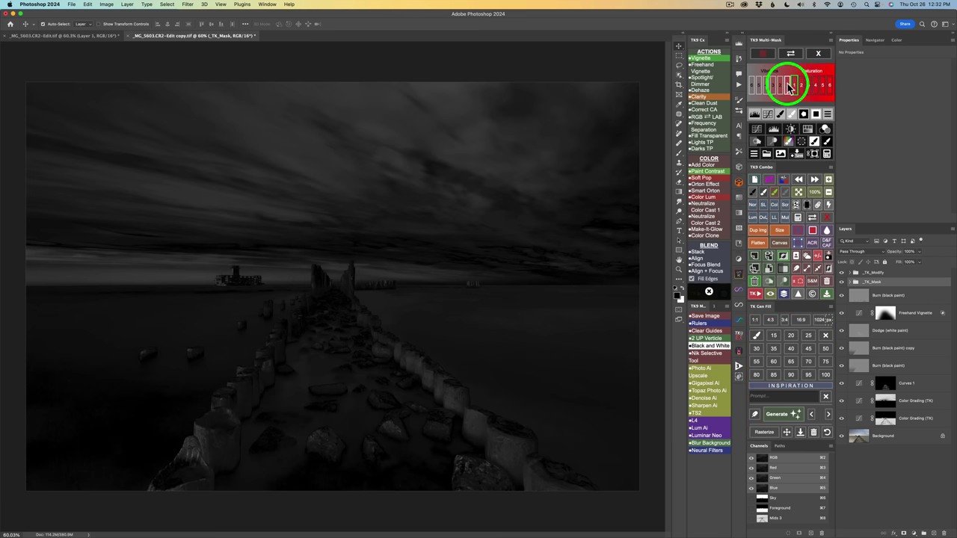
pyautogui.click(789, 87)
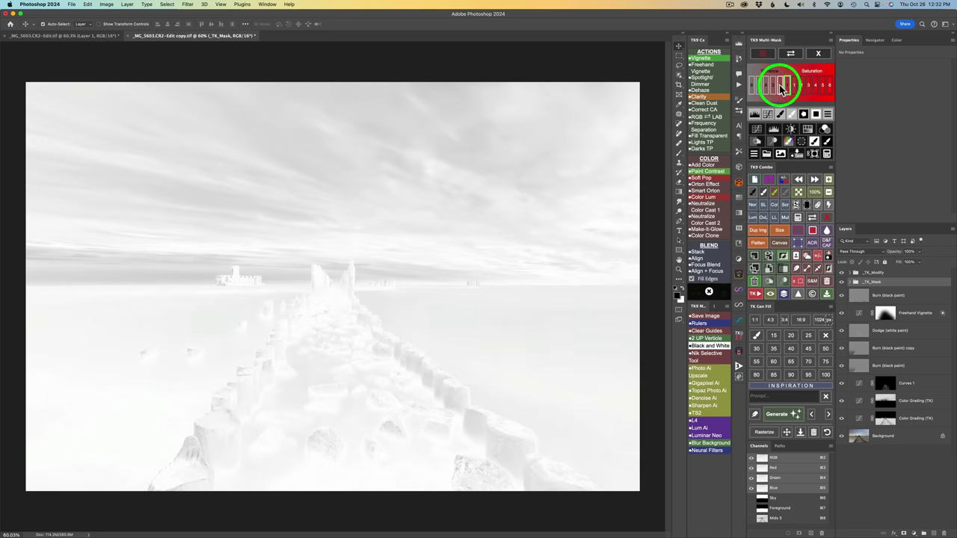
pyautogui.click(781, 87)
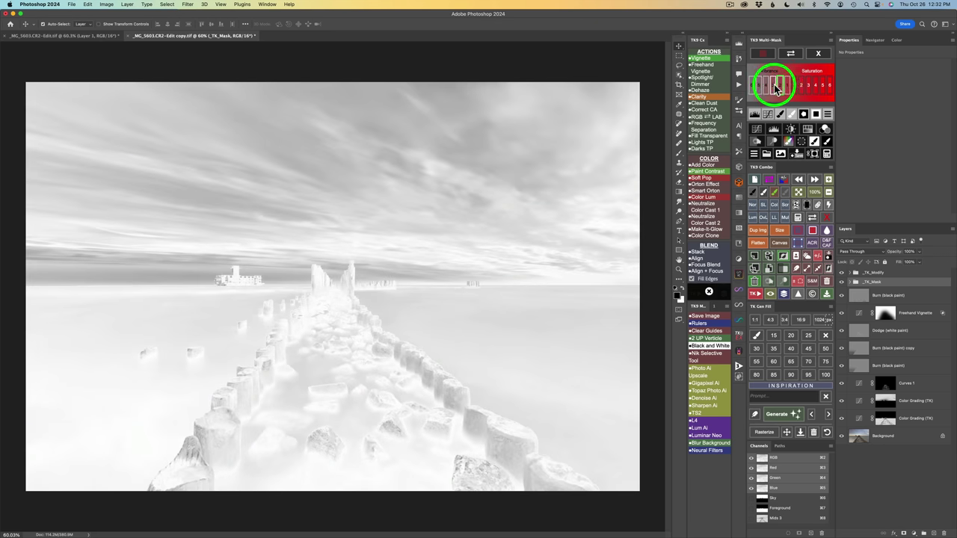
pyautogui.click(775, 87)
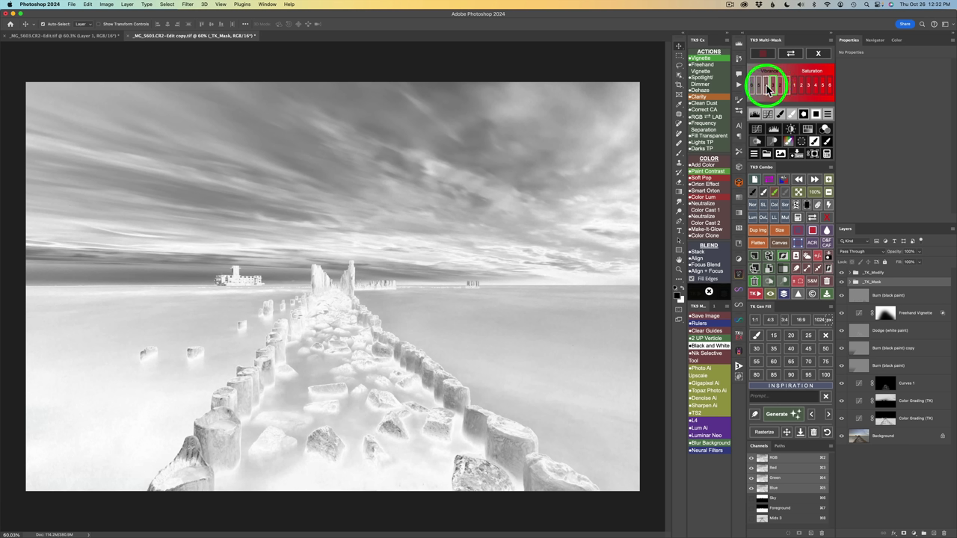
pyautogui.click(766, 86)
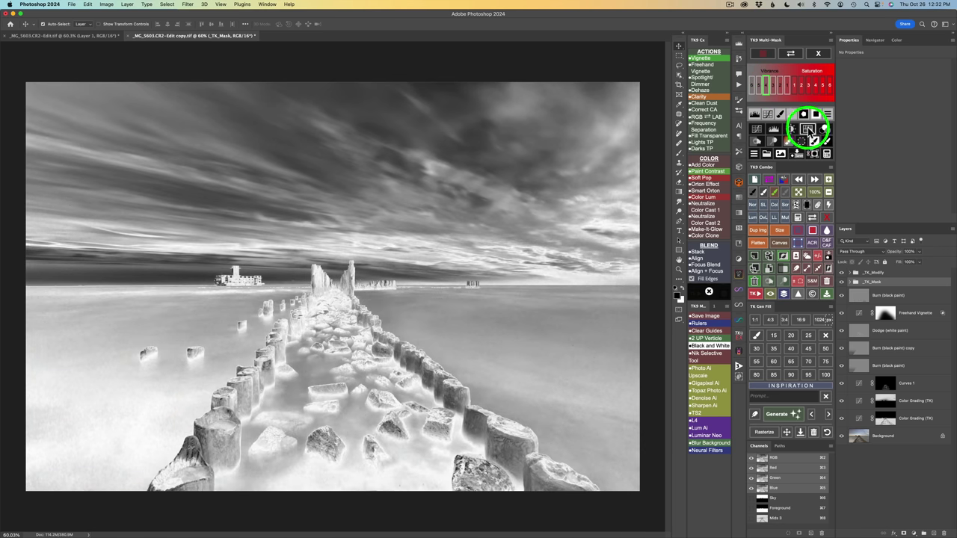
# Step: Output the Vibrance 4 mask as a Hue/Saturation adjustment layer and raise the Reds saturation
pyautogui.click(807, 127)
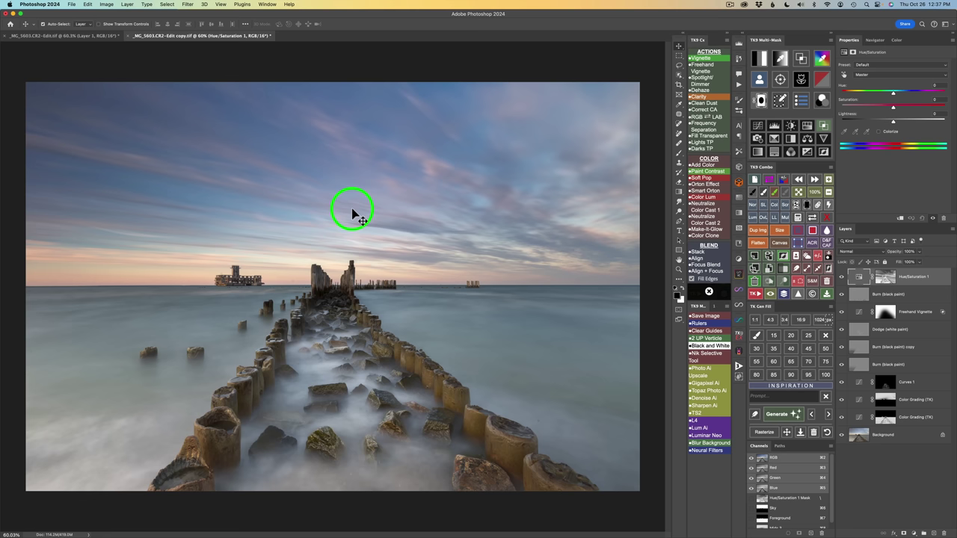
pyautogui.click(874, 77)
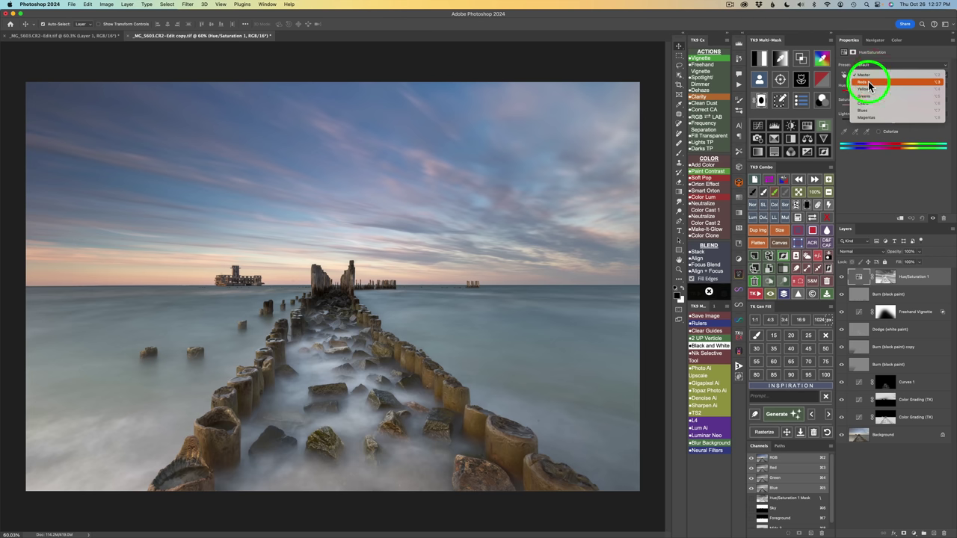
pyautogui.click(869, 82)
pyautogui.moveTo(893, 105); pyautogui.dragTo(909, 108)
# Step: Set the saturation of both the Yellows and the Blues to +40 in the masked Hue/Saturation layer
pyautogui.click(887, 74)
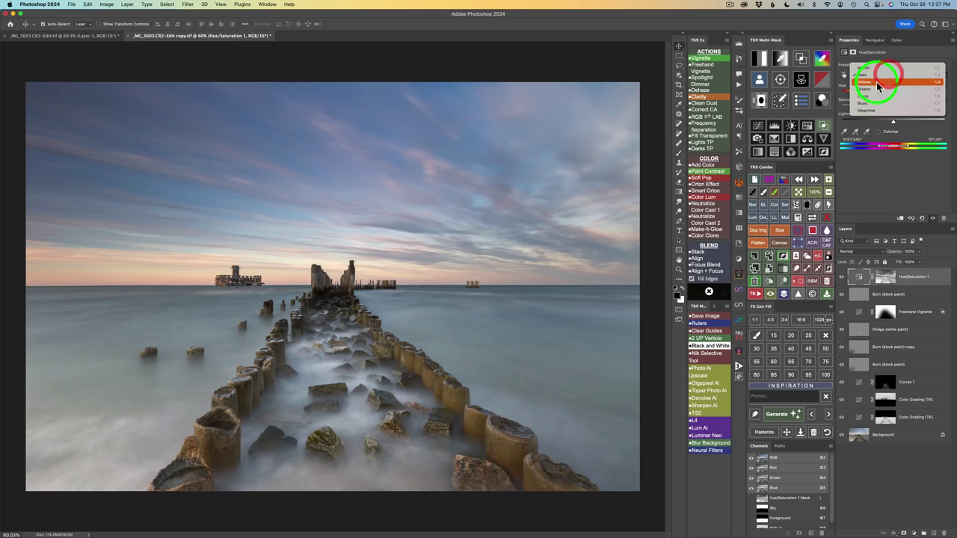
pyautogui.click(880, 84)
pyautogui.moveTo(895, 111); pyautogui.dragTo(920, 112)
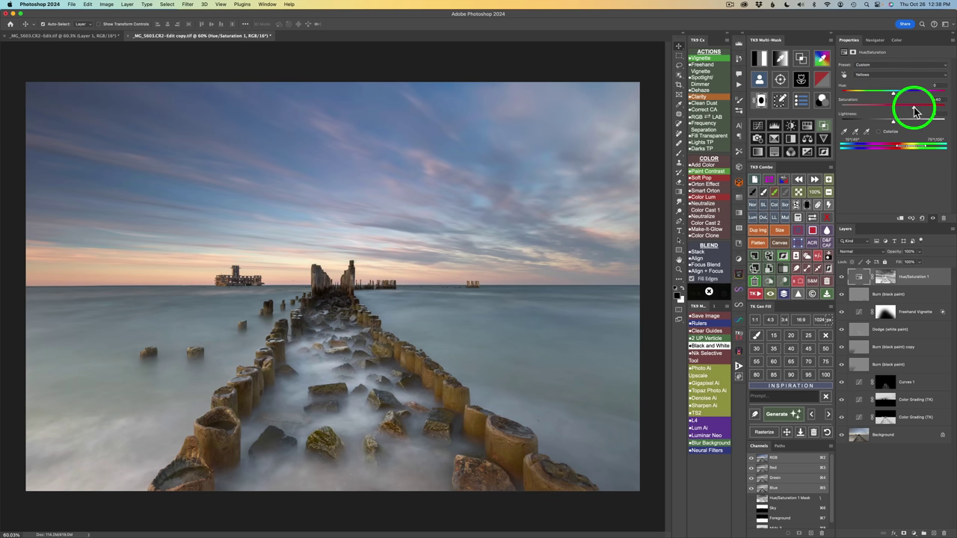
pyautogui.click(887, 74)
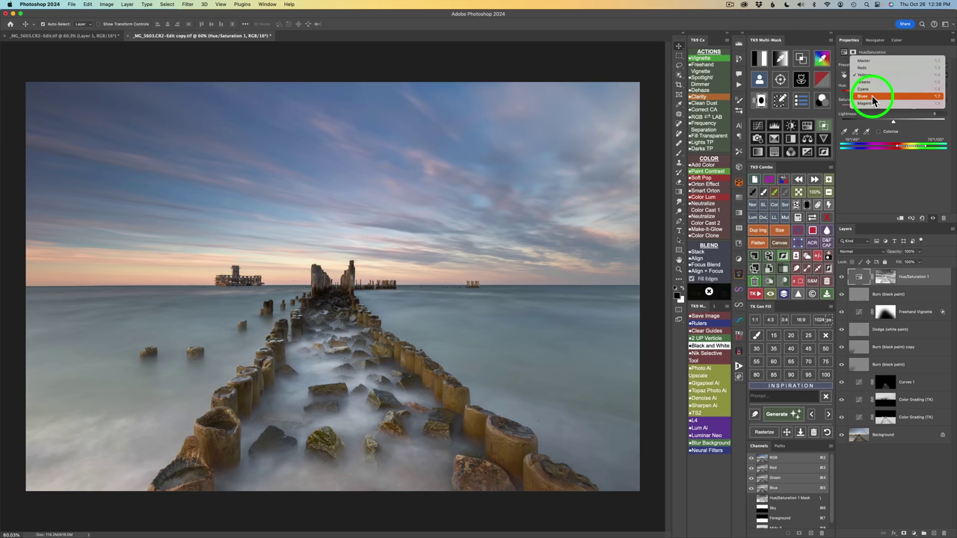
pyautogui.click(873, 97)
pyautogui.moveTo(895, 110); pyautogui.dragTo(916, 112)
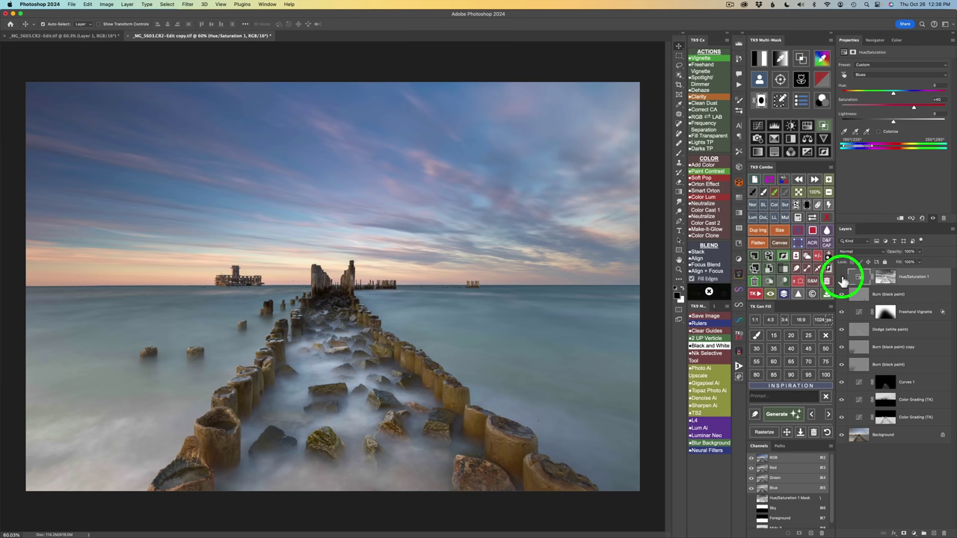
pyautogui.click(843, 281)
# Step: Set the Master saturation to +30 and compare the image with and without the Hue/Saturation layer
pyautogui.click(882, 75)
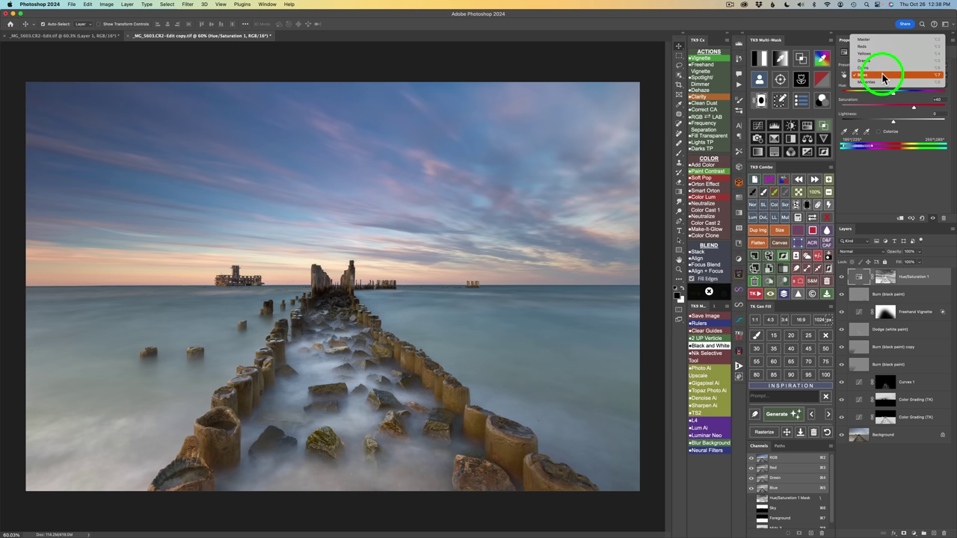
pyautogui.click(885, 41)
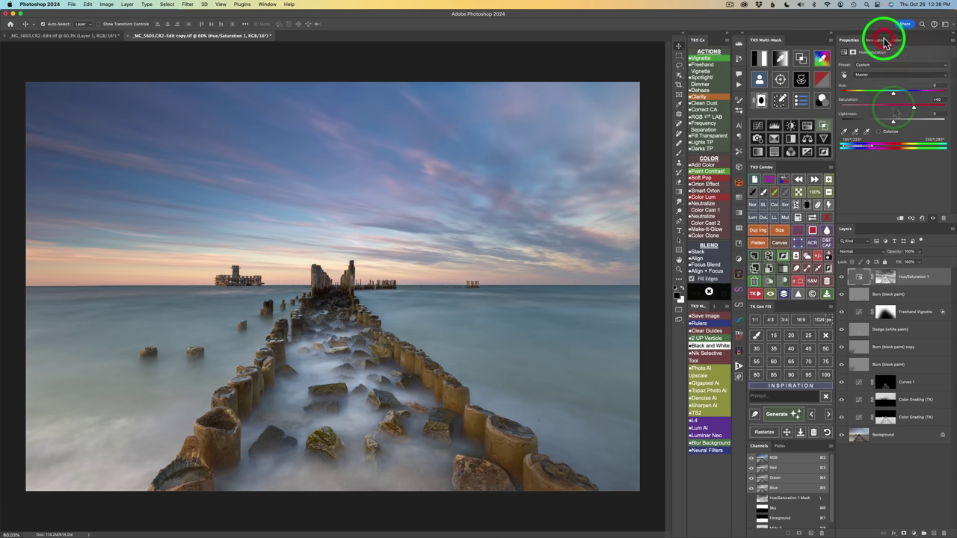
pyautogui.moveTo(895, 111); pyautogui.dragTo(909, 112)
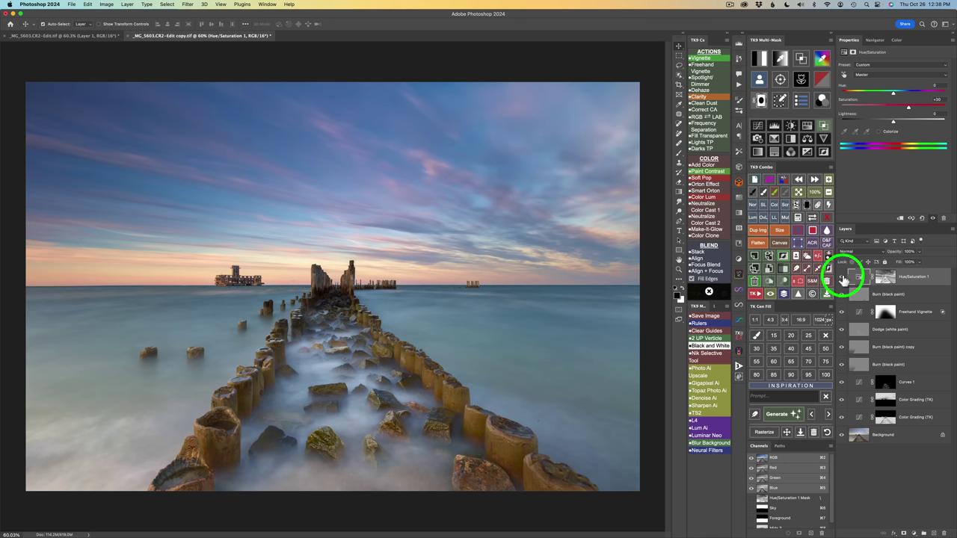
pyautogui.click(842, 278)
pyautogui.click(843, 280)
pyautogui.click(843, 279)
pyautogui.click(843, 279)
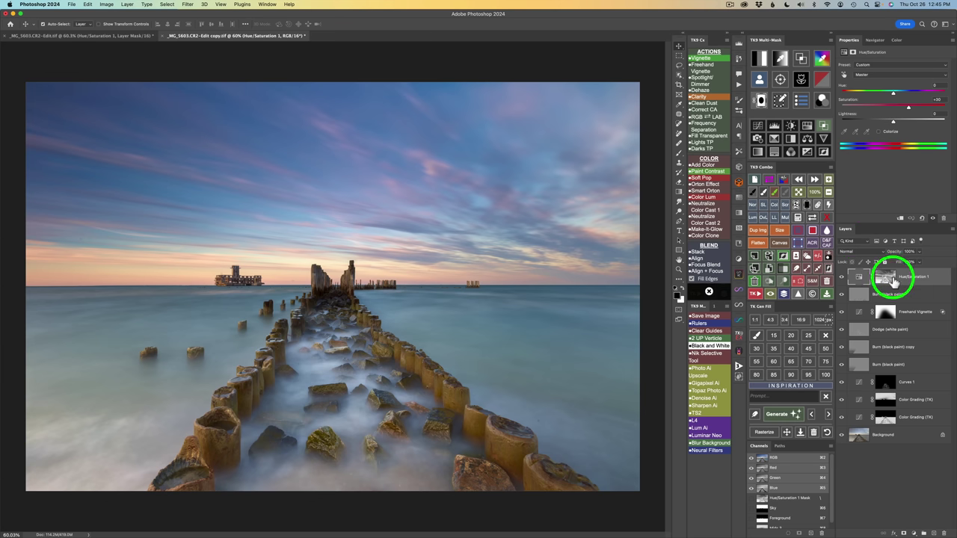
# Step: Compare the saturation boost with its vibrance mask disabled and enabled, and with the Hue/Saturation layer hidden and shown
pyautogui.click(828, 219)
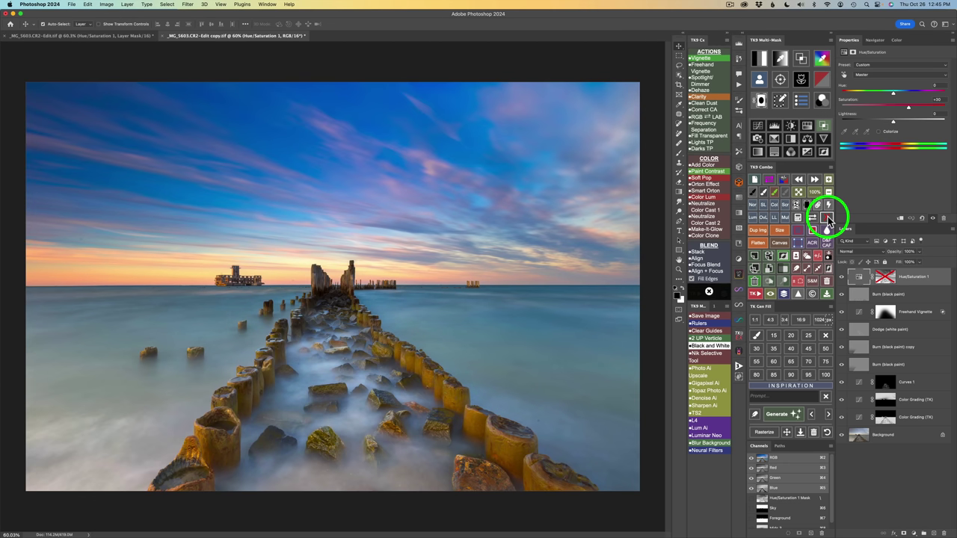
pyautogui.click(828, 219)
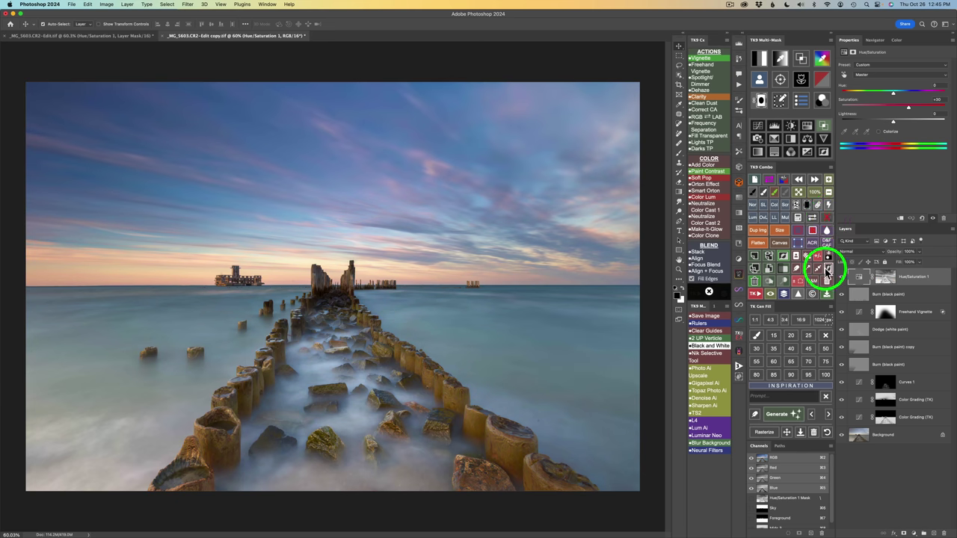
pyautogui.click(842, 278)
pyautogui.click(842, 278)
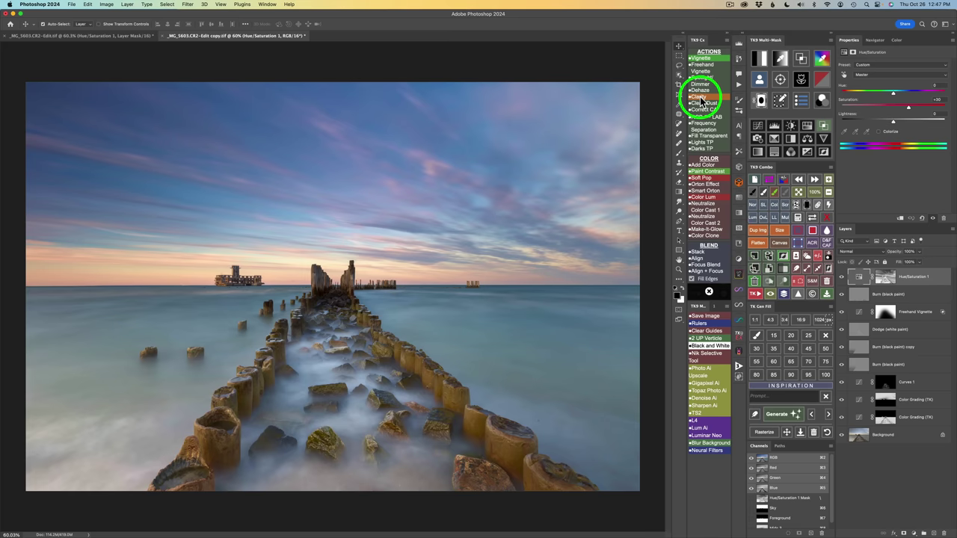
# Step: Run the TK Clarity action and apply its High Pass filter with a radius raised above 10 pixels
pyautogui.click(695, 97)
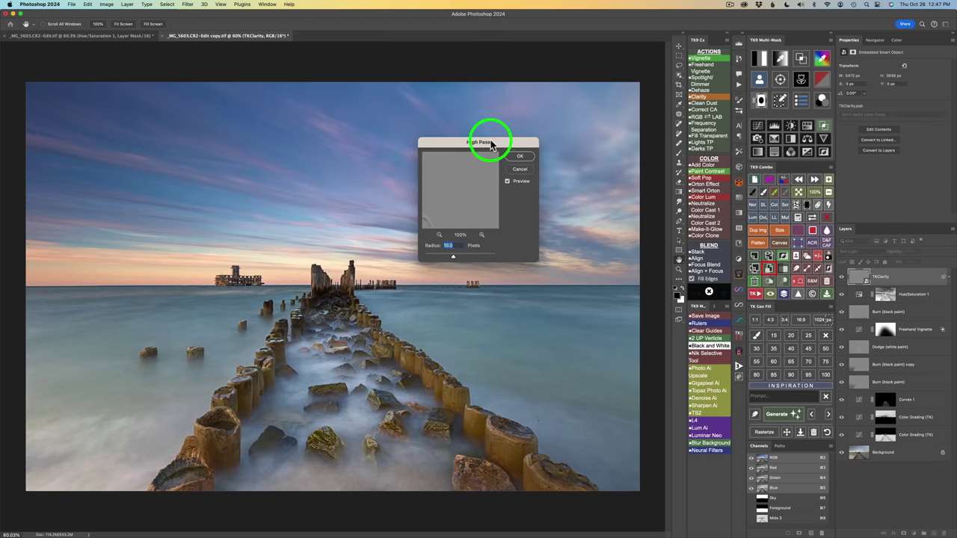
pyautogui.moveTo(453, 259); pyautogui.dragTo(461, 261)
pyautogui.click(521, 156)
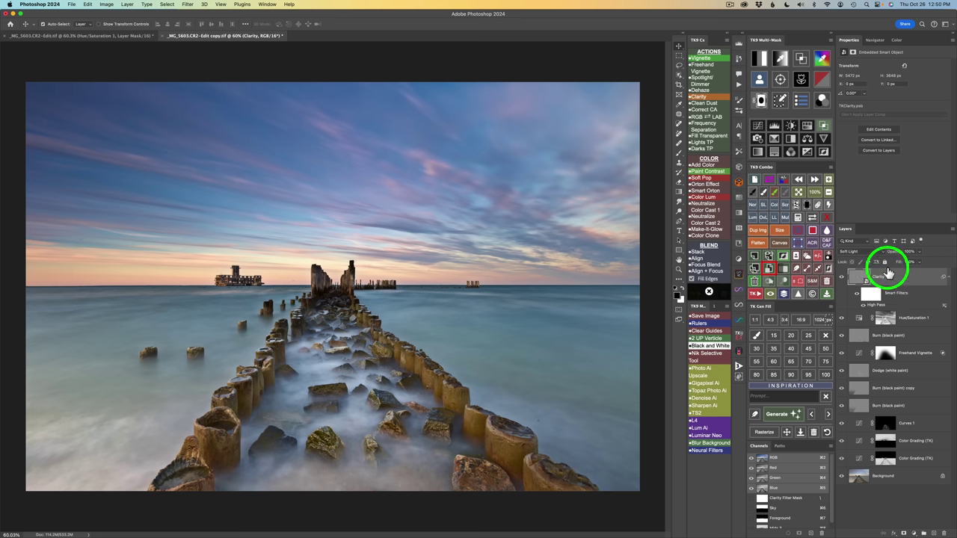
# Step: Restrict the Clarity layer to dark zone II with Gray-channel Blend If after trying other tonal ranges, and compare the effect
pyautogui.click(824, 124)
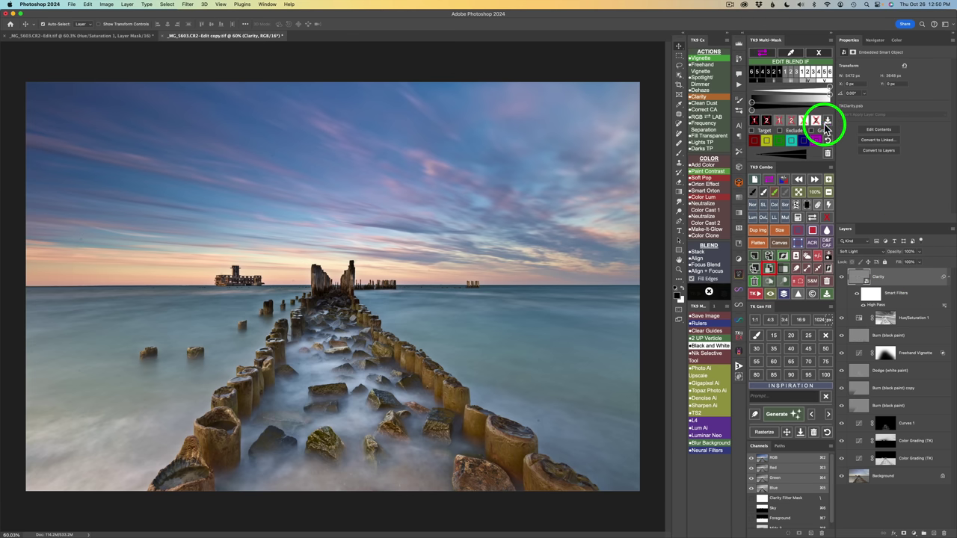
pyautogui.click(799, 73)
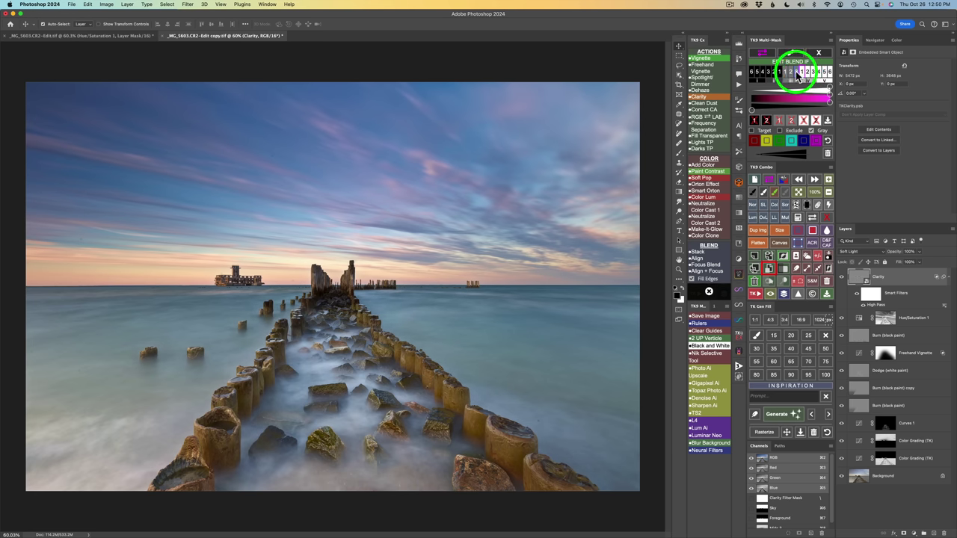
pyautogui.click(781, 74)
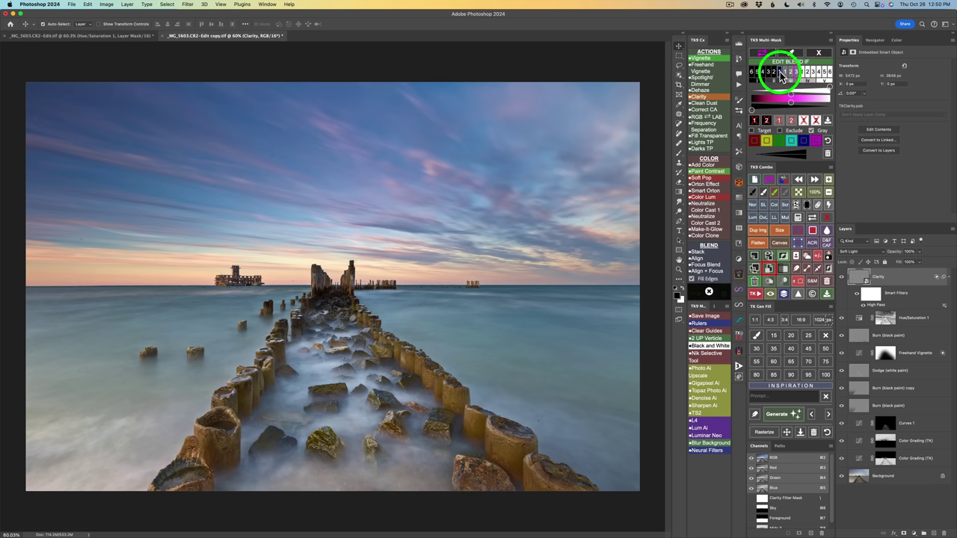
pyautogui.click(808, 72)
pyautogui.click(812, 79)
pyautogui.click(778, 81)
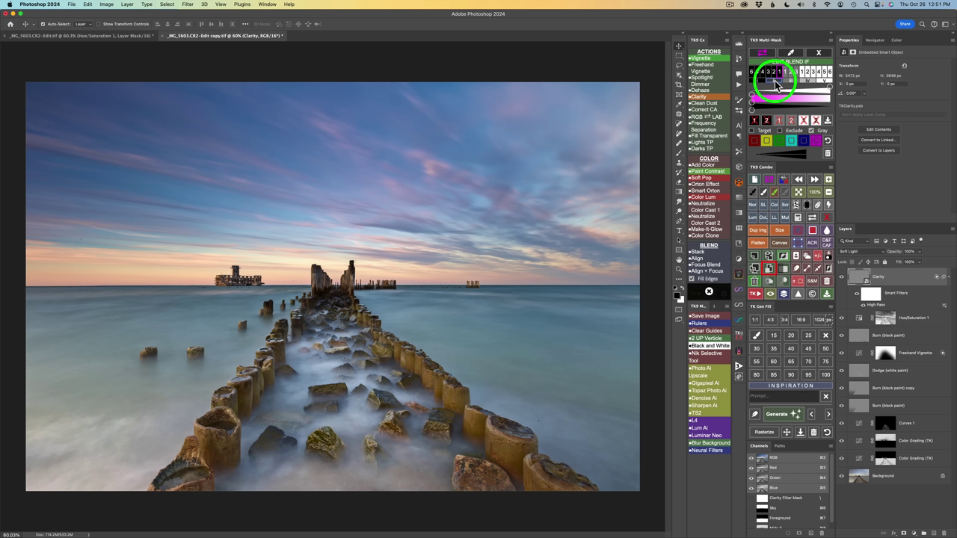
pyautogui.click(776, 85)
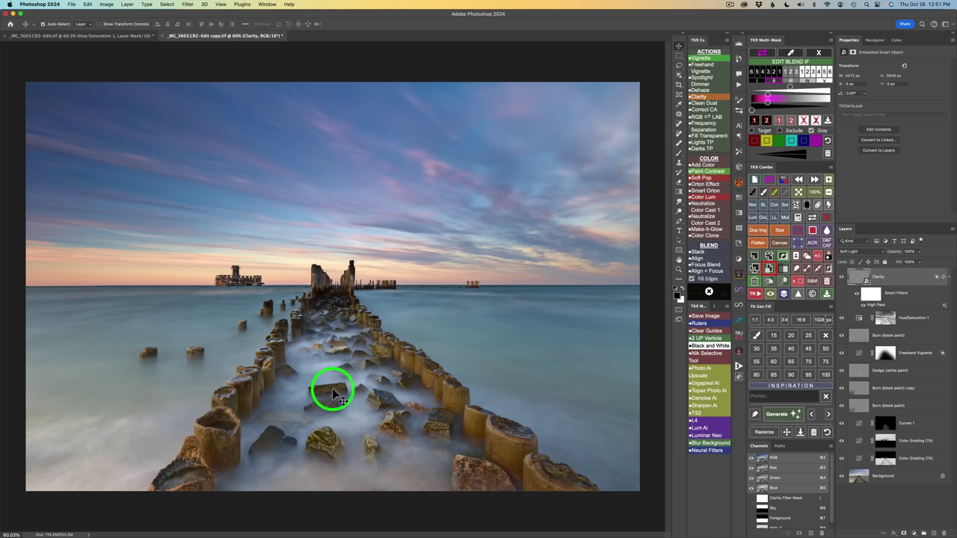
pyautogui.click(842, 278)
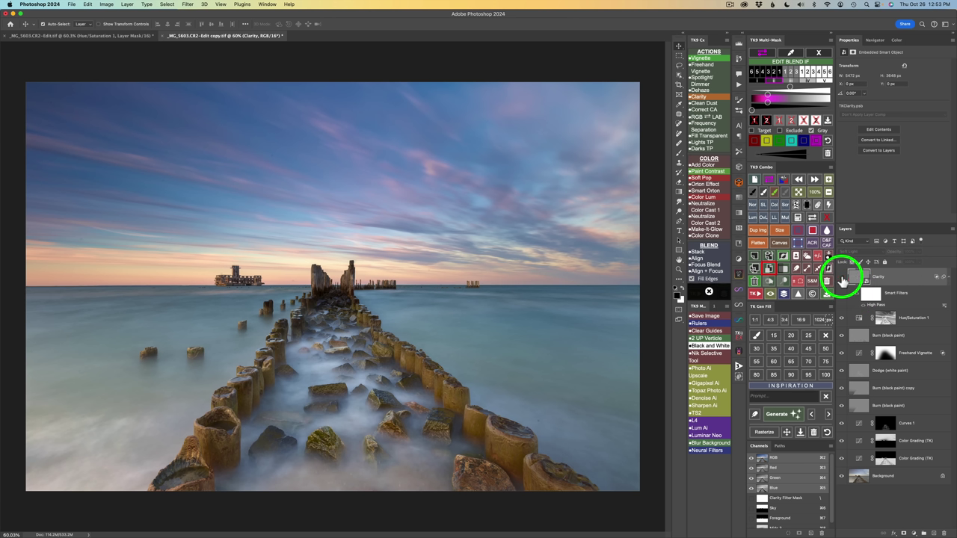
pyautogui.click(841, 277)
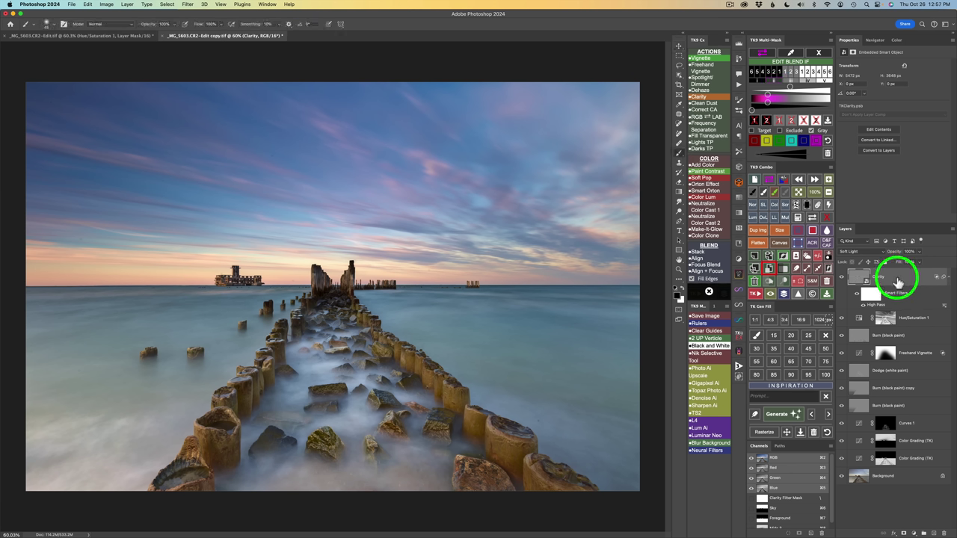
# Step: Add a white mask to the Clarity layer and paint straight black 100% brush lines along the horizon between the pilings and distant structures
pyautogui.click(797, 206)
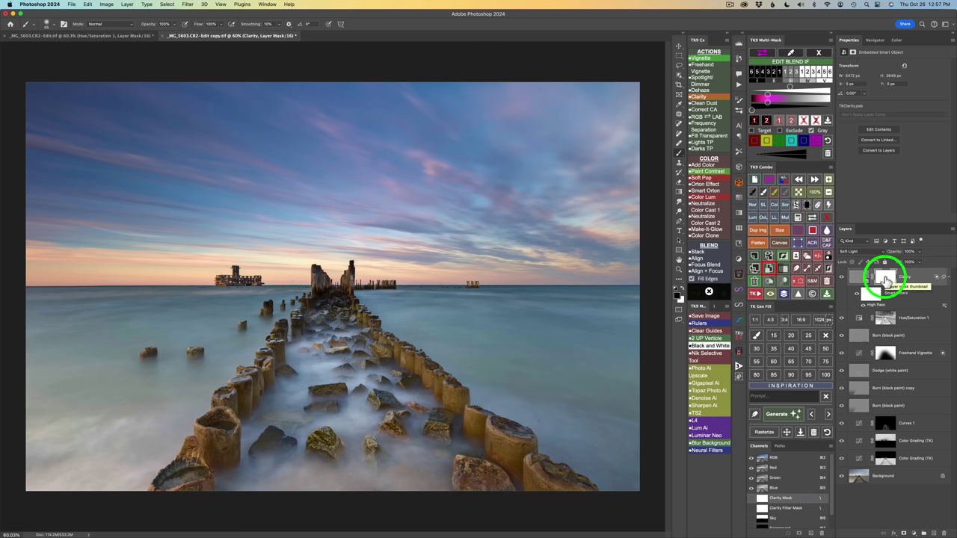
pyautogui.click(754, 193)
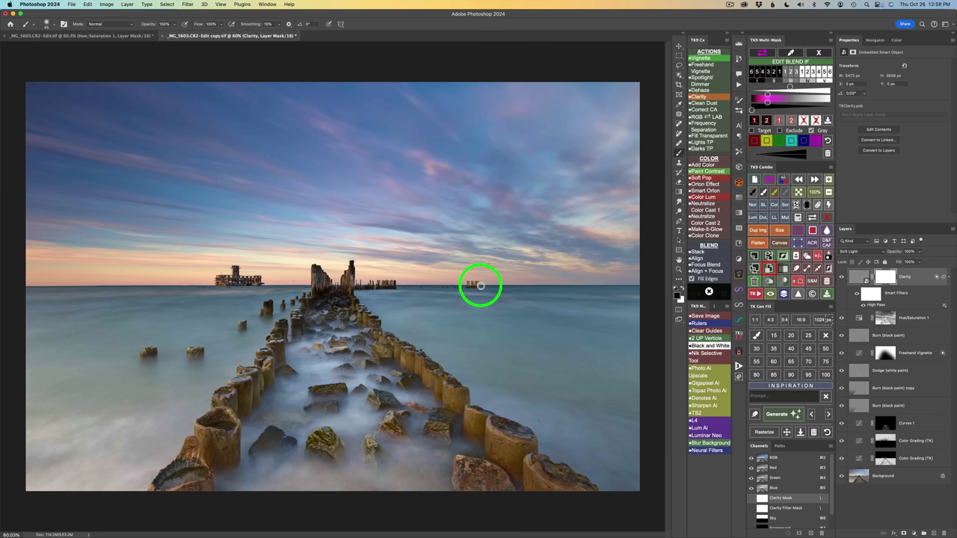
pyautogui.click(640, 285)
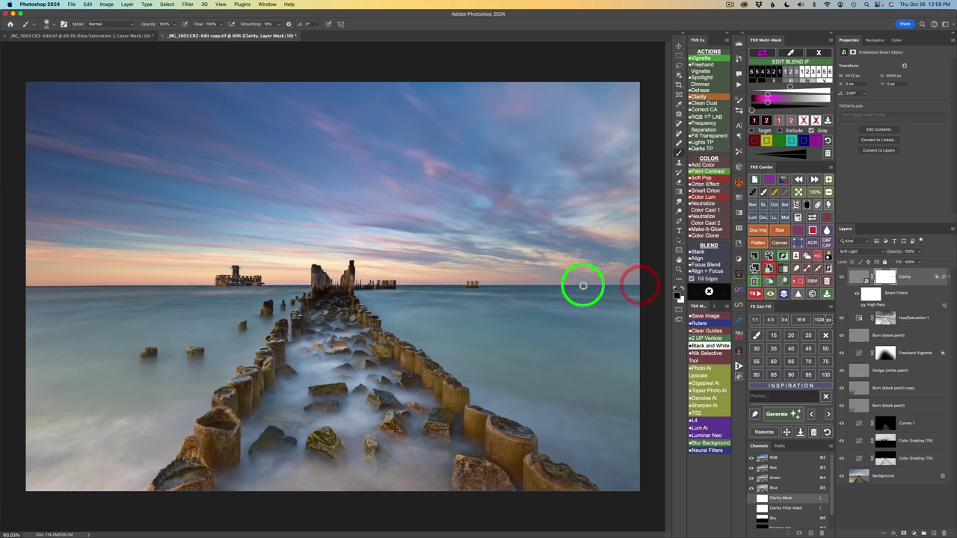
pyautogui.click(397, 285)
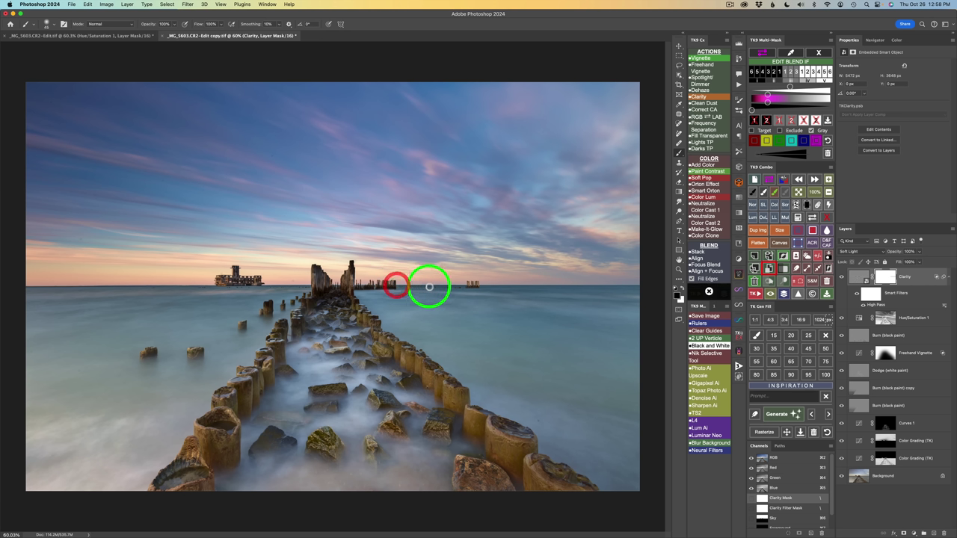
pyautogui.click(467, 285)
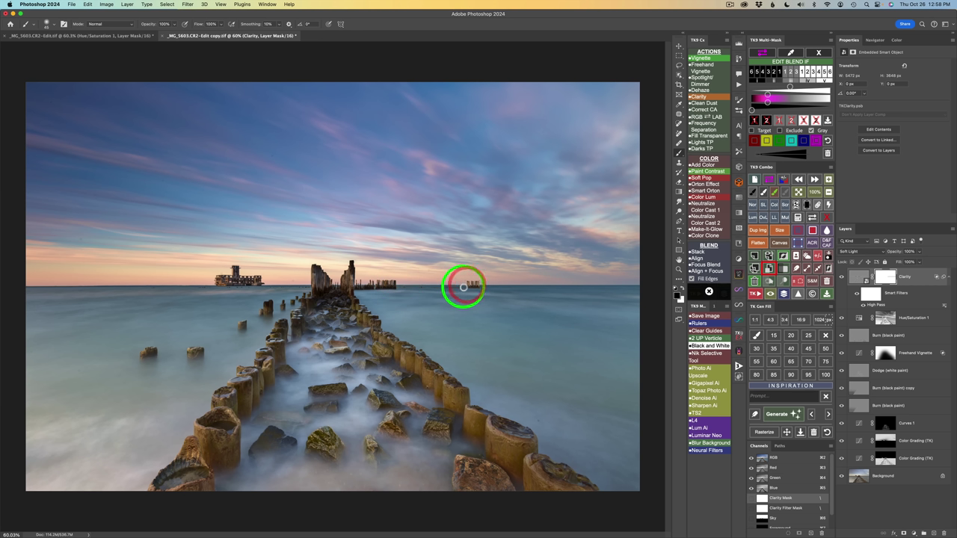
pyautogui.click(261, 285)
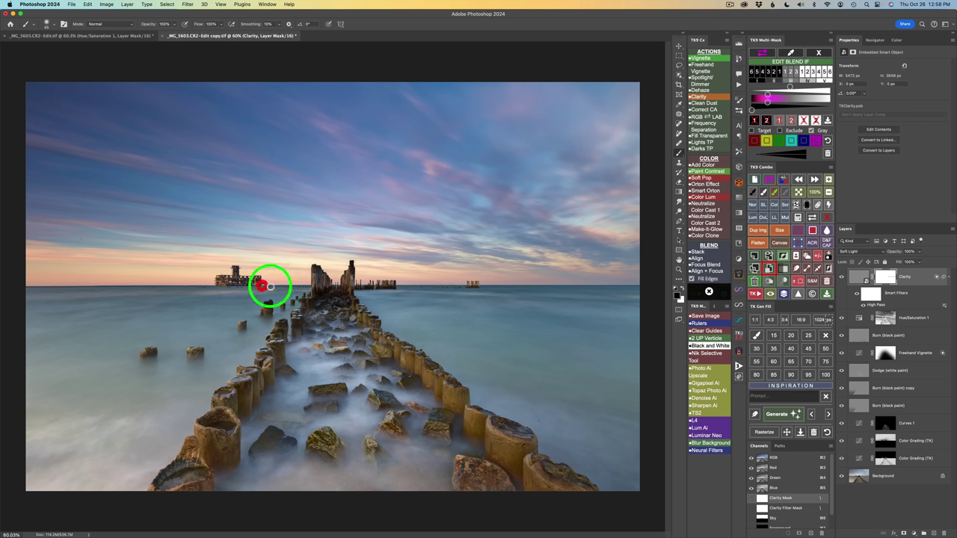
pyautogui.click(310, 285)
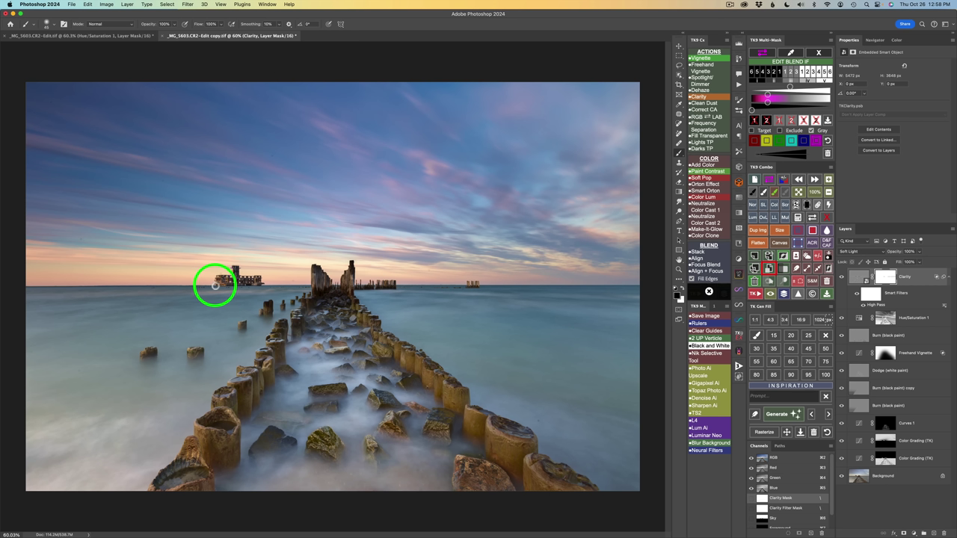
pyautogui.click(215, 284)
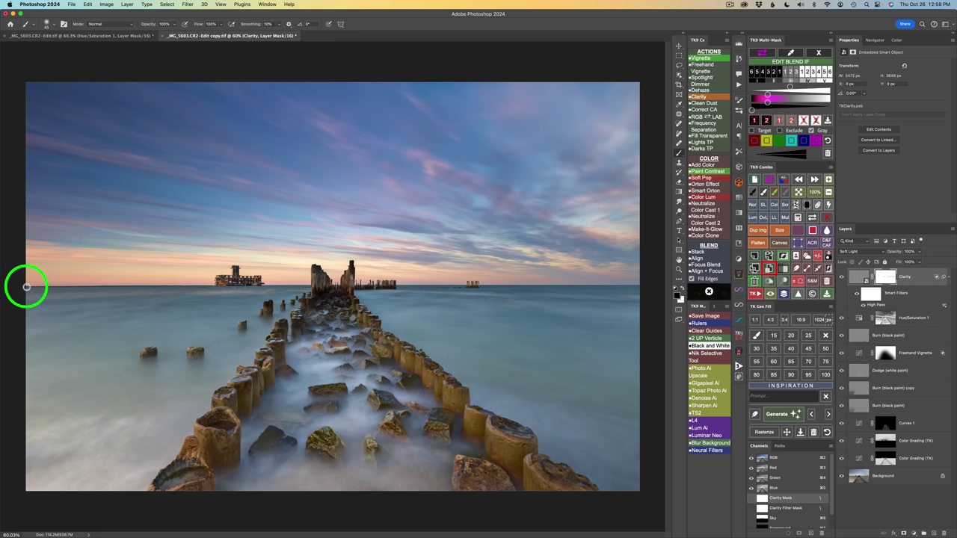
pyautogui.click(26, 286)
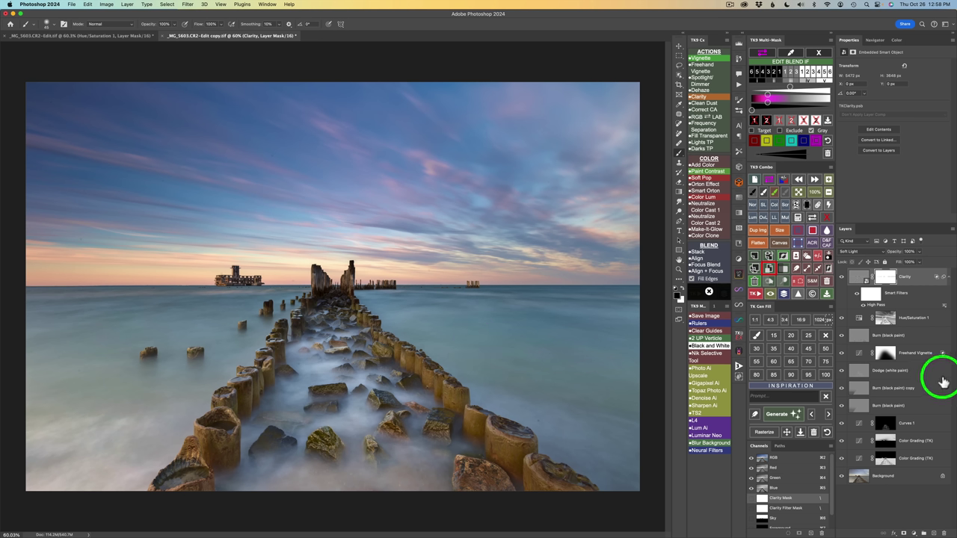
pyautogui.press('v')
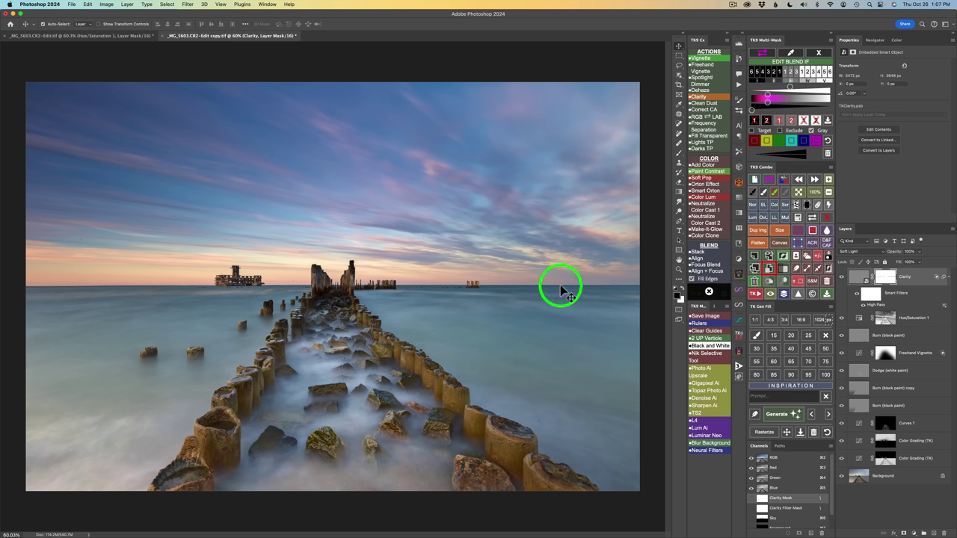
# Step: Compare the horizon with the Clarity mask disabled and enabled, and the image with the Clarity layer hidden and shown
pyautogui.click(828, 217)
pyautogui.click(827, 218)
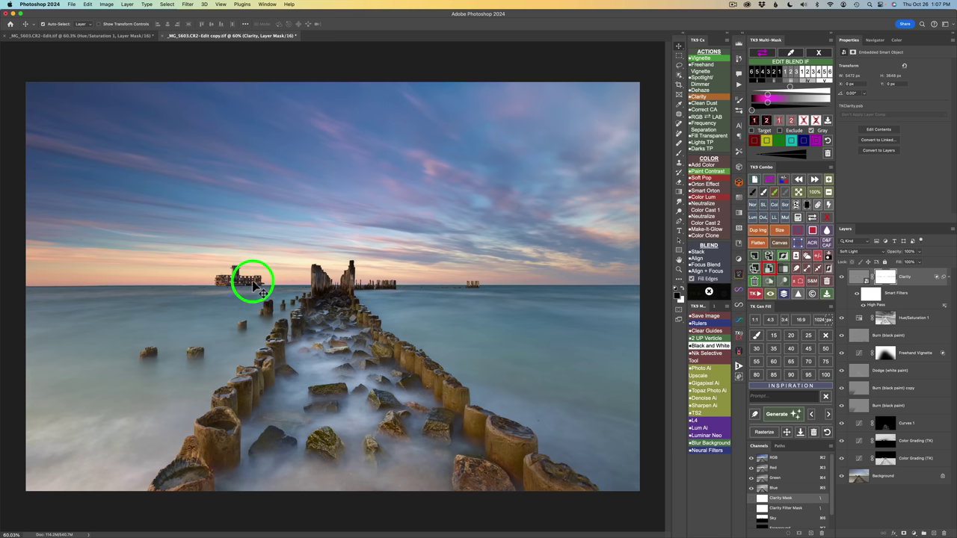
pyautogui.click(842, 278)
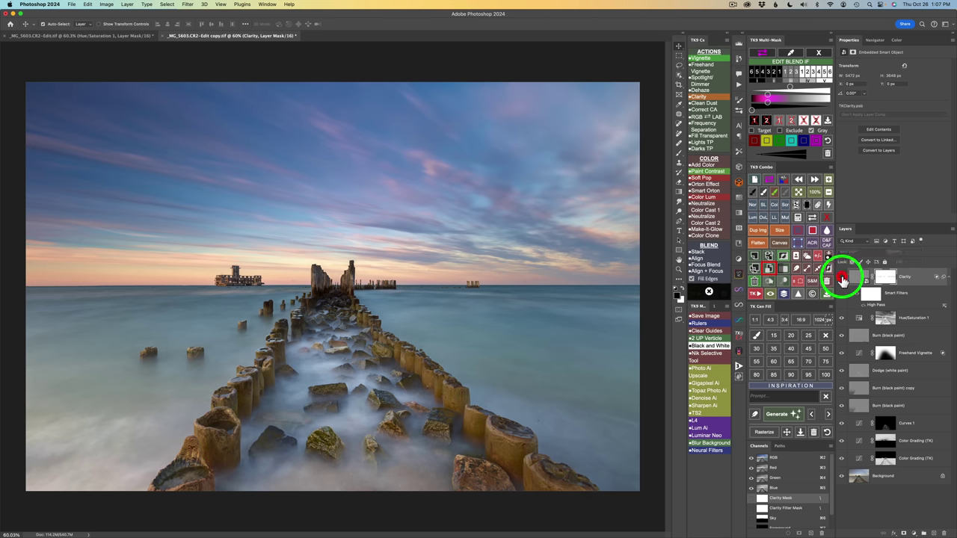
pyautogui.click(842, 279)
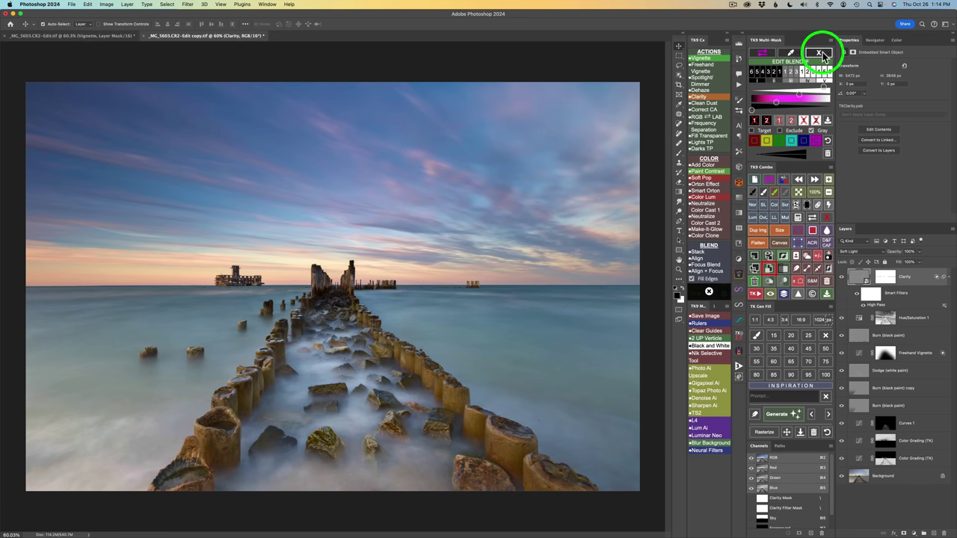
# Step: Close the Clarity Blend If editing, add a TK Vignette layer with its default Gaussian Blur radius, and compare it hidden and shown
pyautogui.click(822, 53)
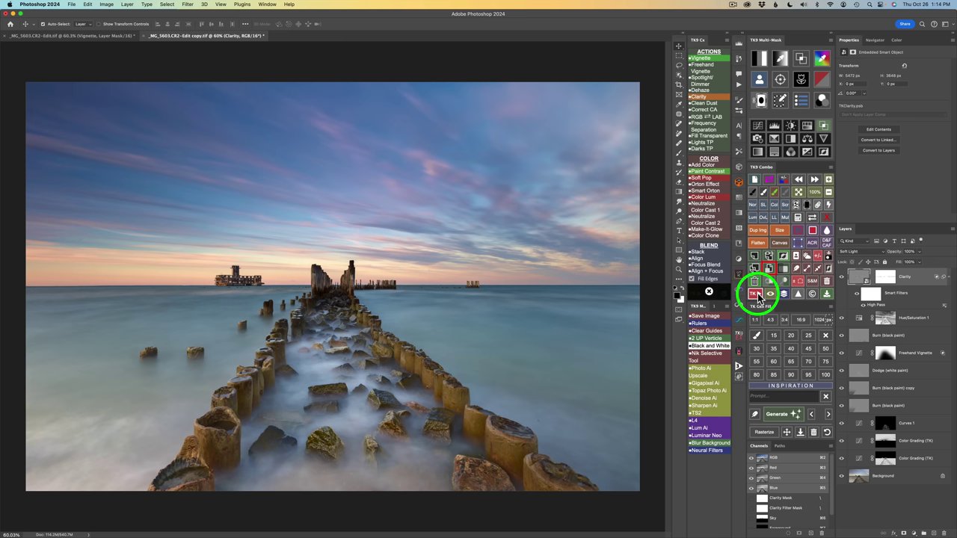
pyautogui.click(704, 60)
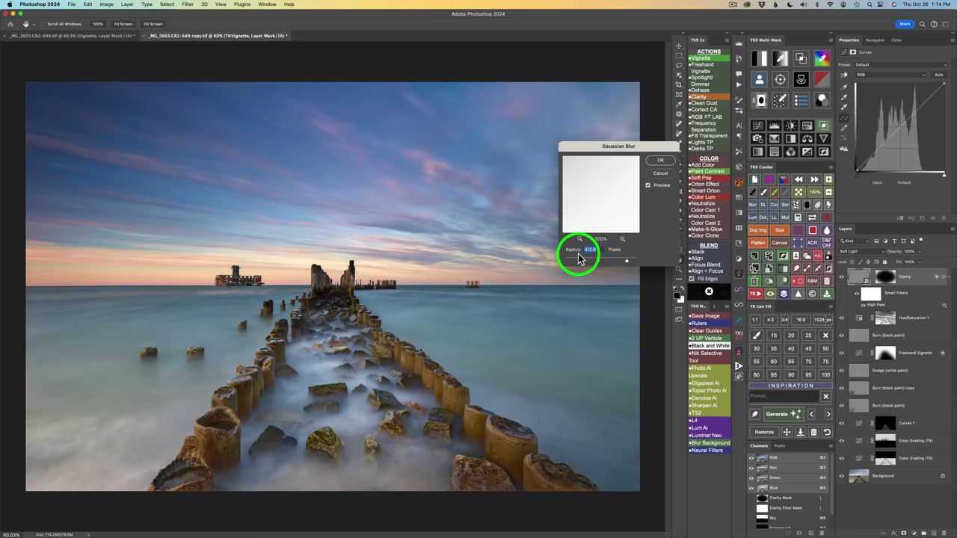
pyautogui.click(662, 161)
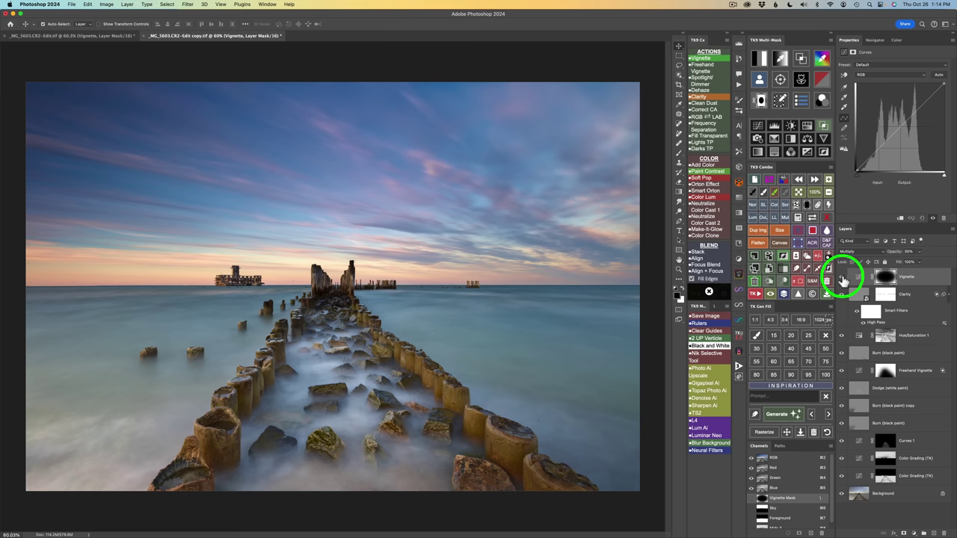
pyautogui.click(843, 280)
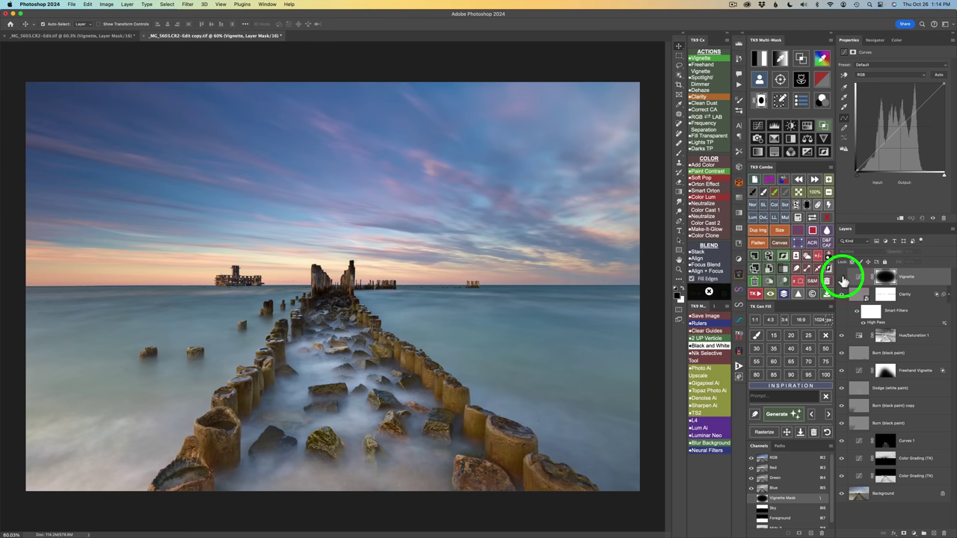
pyautogui.click(843, 281)
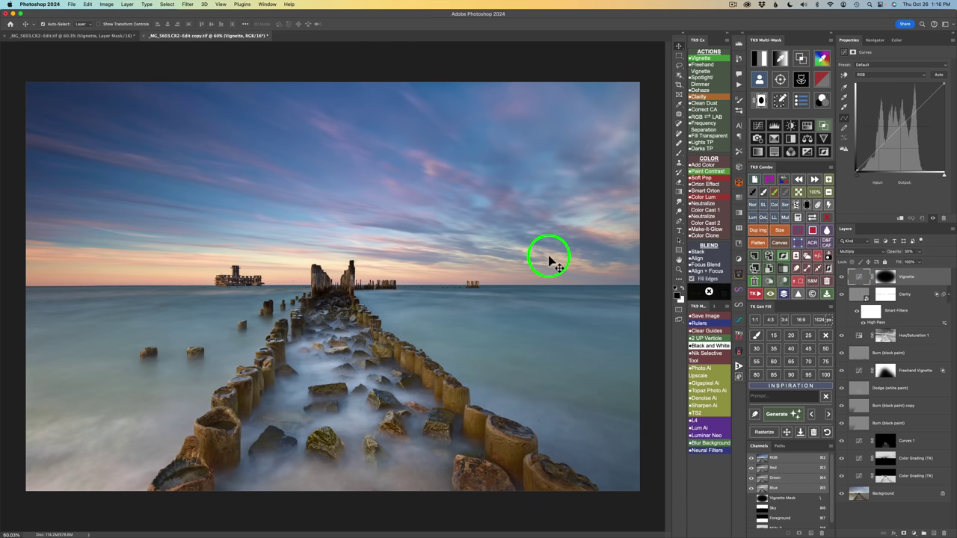
# Step: Limit the Vignette layer with Gray-channel Blend If so it fades out of the lightest and darkest tones
pyautogui.click(826, 129)
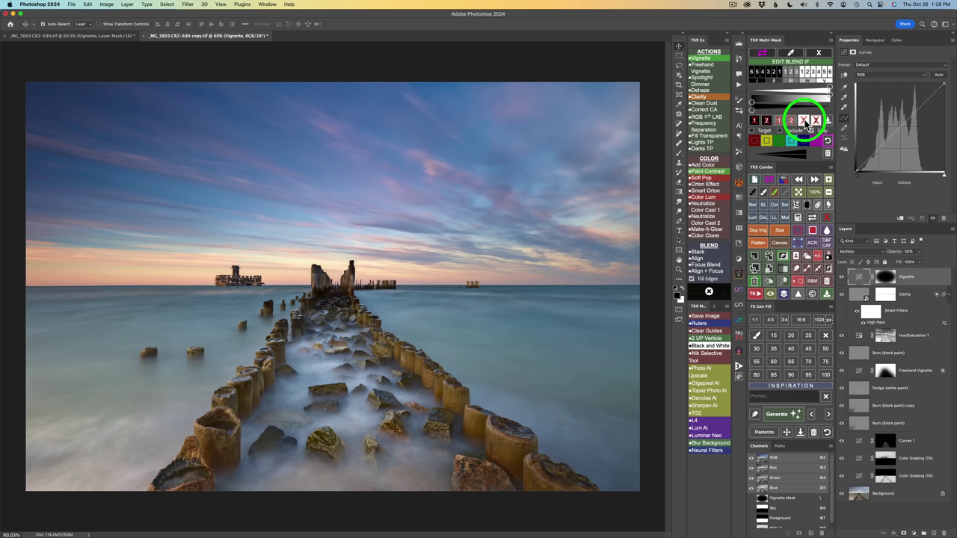
pyautogui.click(805, 121)
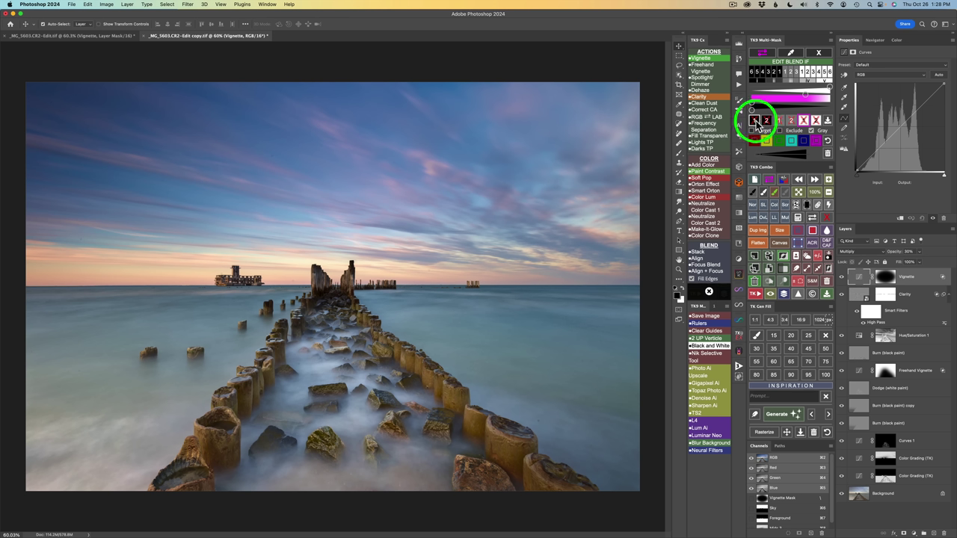
pyautogui.click(756, 121)
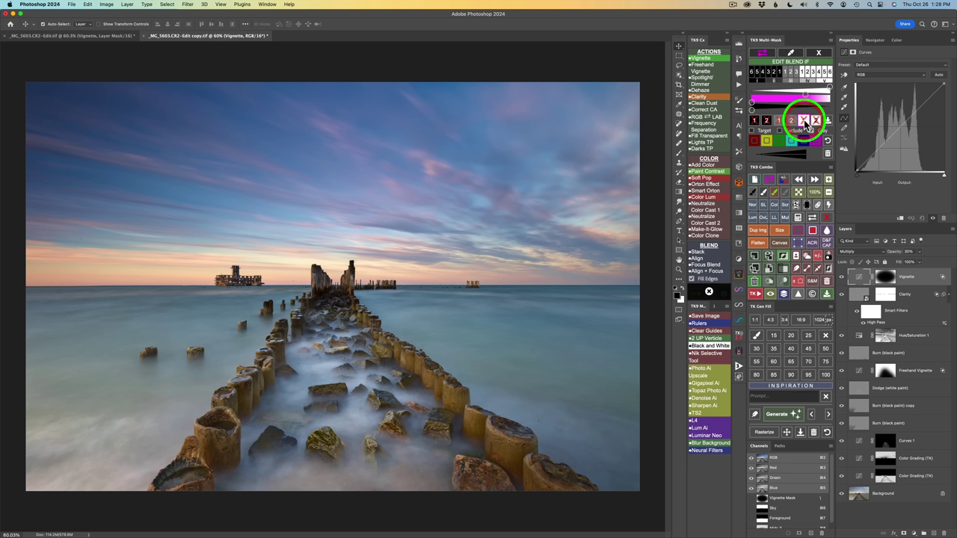
pyautogui.moveTo(754, 105); pyautogui.dragTo(776, 111)
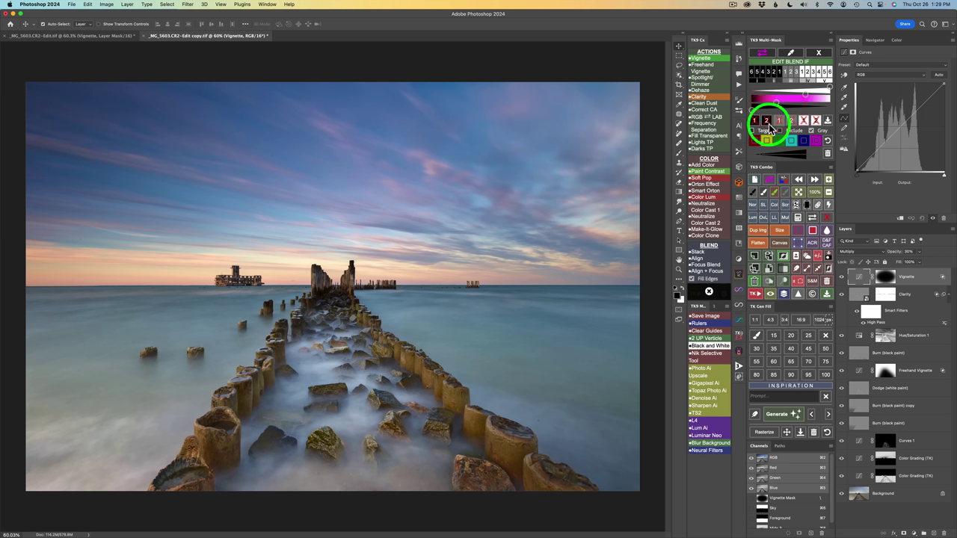
pyautogui.click(755, 123)
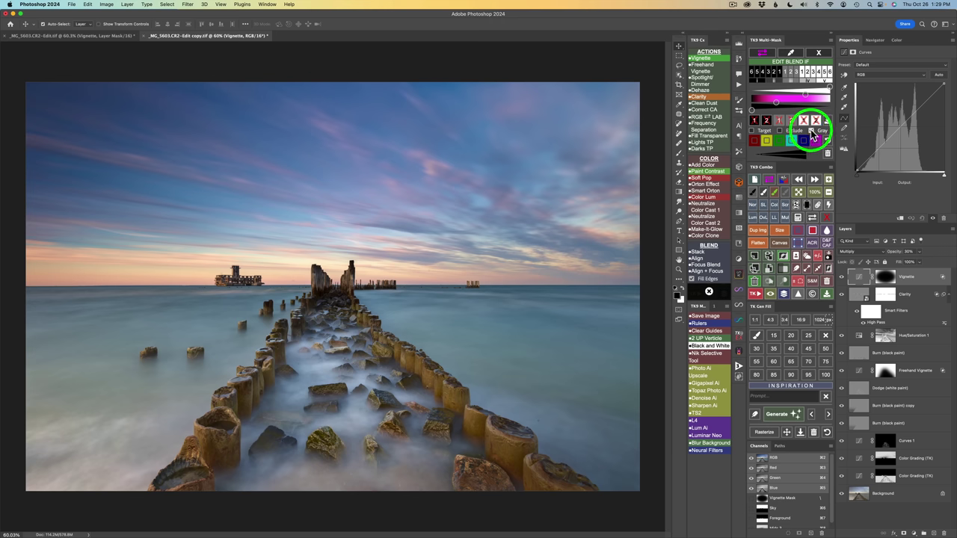
pyautogui.click(812, 131)
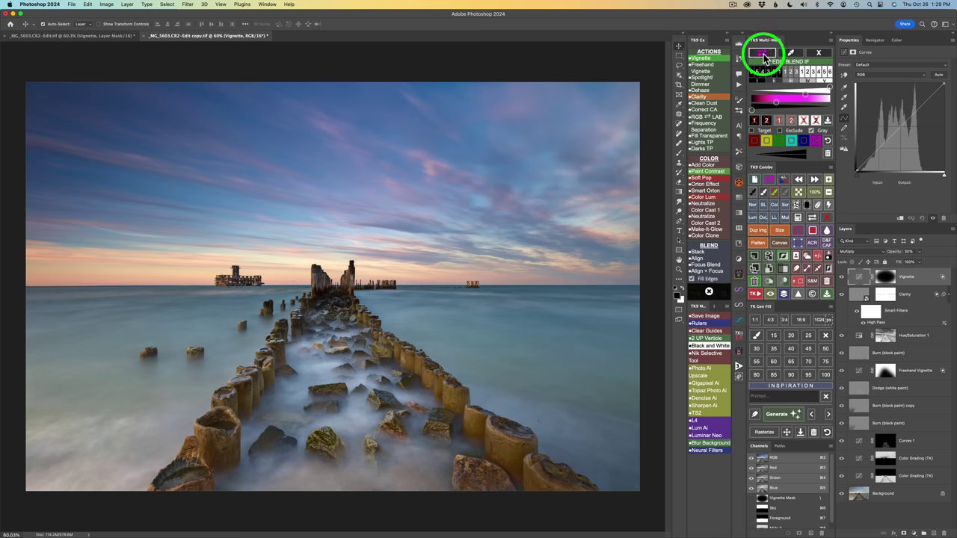
# Step: Check the Vignette's coverage in the magenta overlay with Gray Blend If on and off, and compare the layer hidden and shown
pyautogui.click(763, 56)
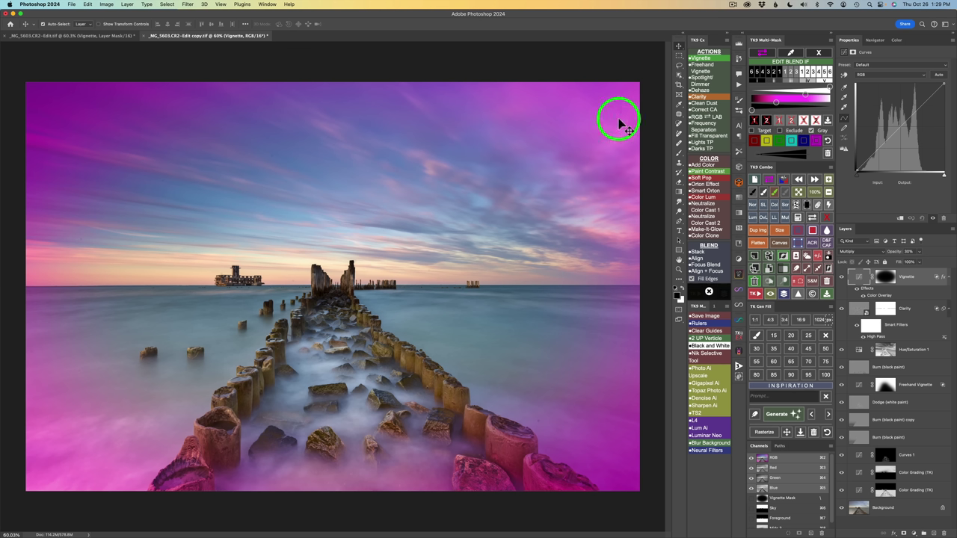
pyautogui.click(812, 131)
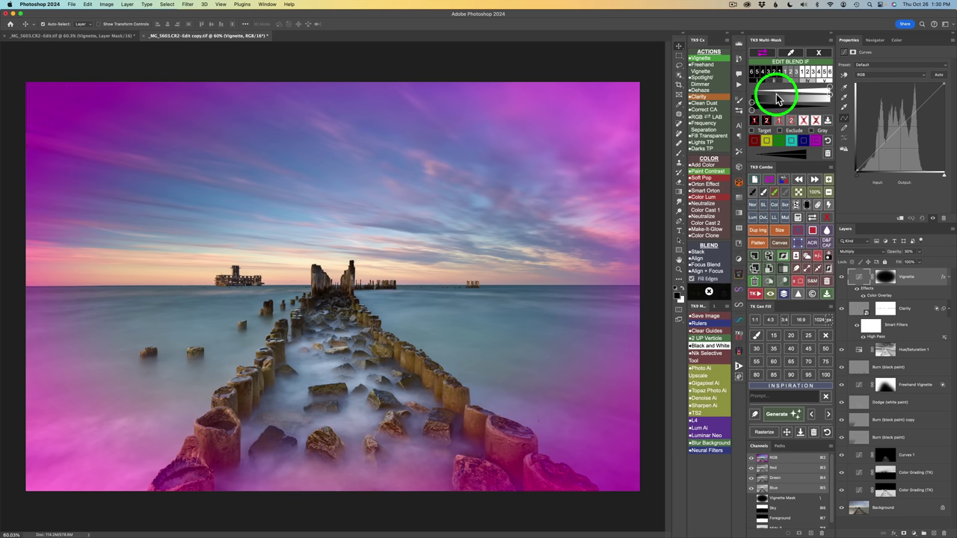
pyautogui.click(813, 133)
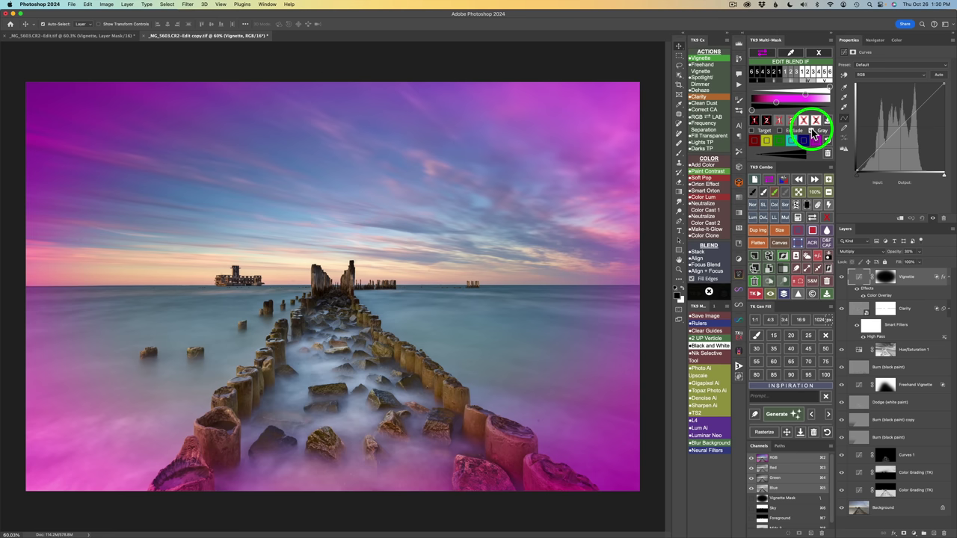
pyautogui.click(762, 53)
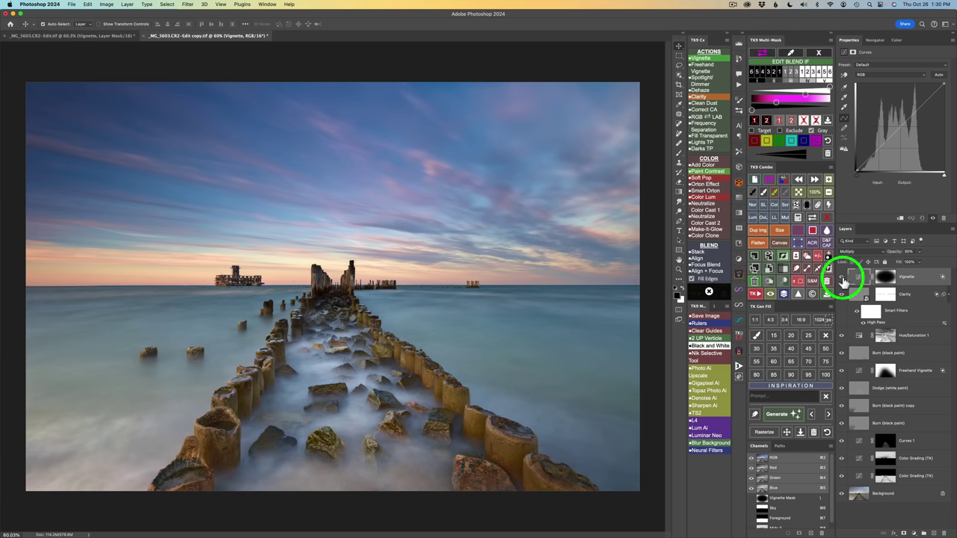
pyautogui.click(843, 281)
pyautogui.click(843, 280)
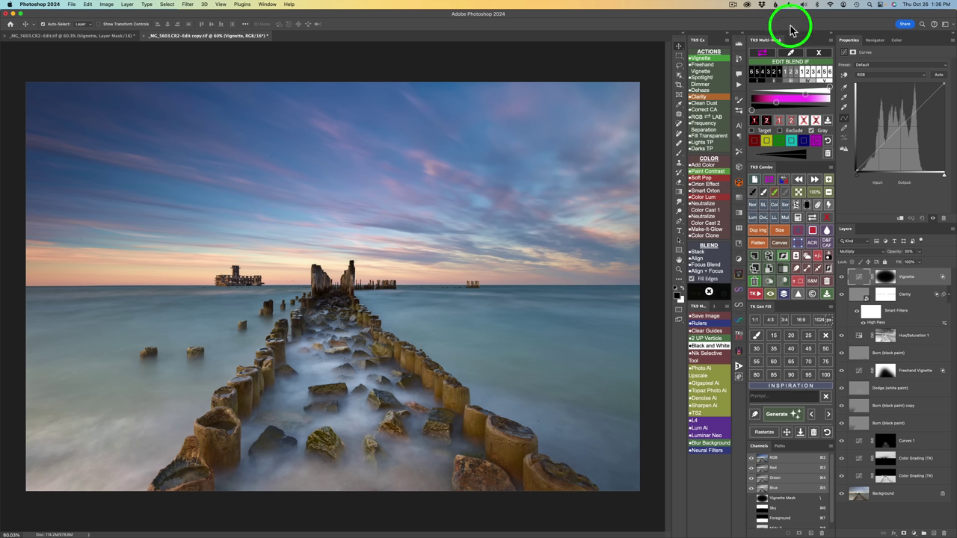
# Step: Run the Clean Dust action, inspect its Amplify Dust layer, and make the Heal/Clone layer active
pyautogui.click(821, 54)
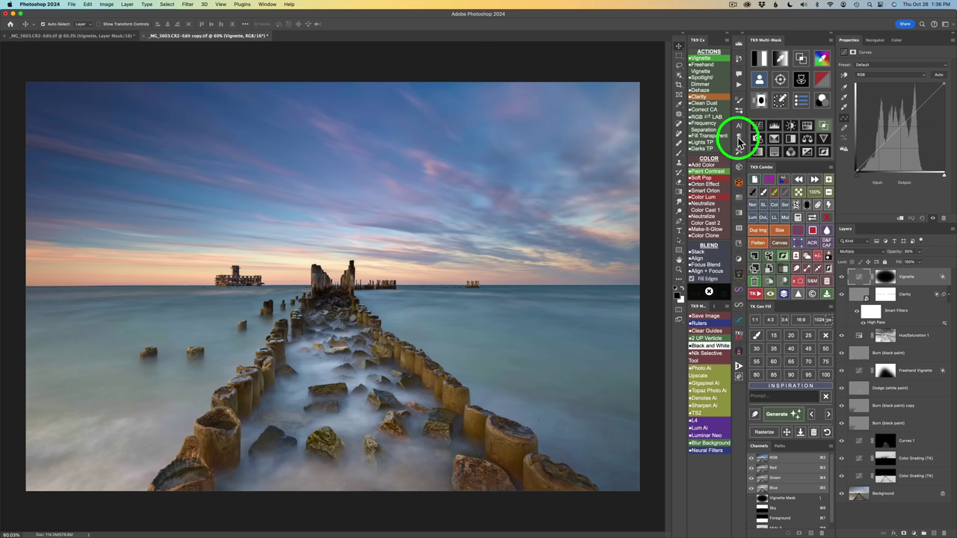
pyautogui.click(704, 104)
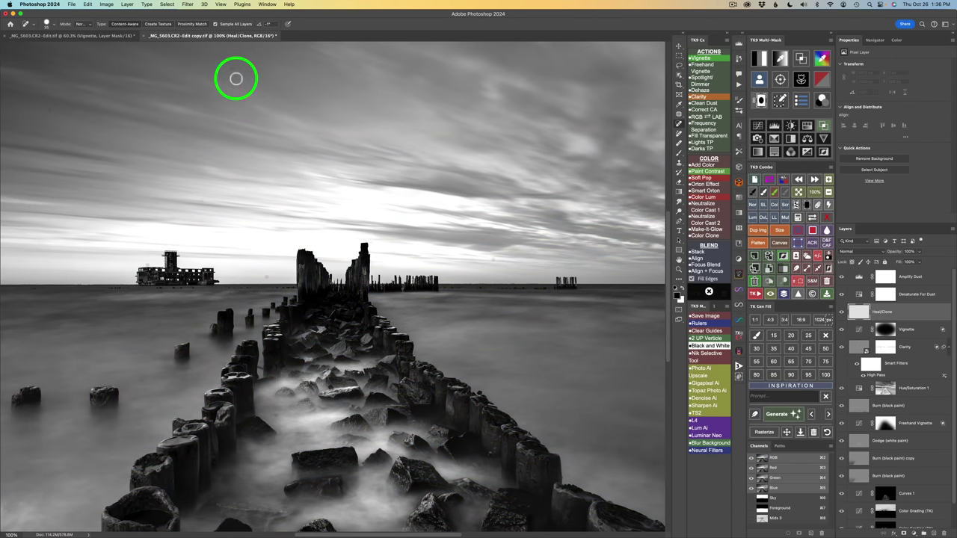
pyautogui.click(861, 280)
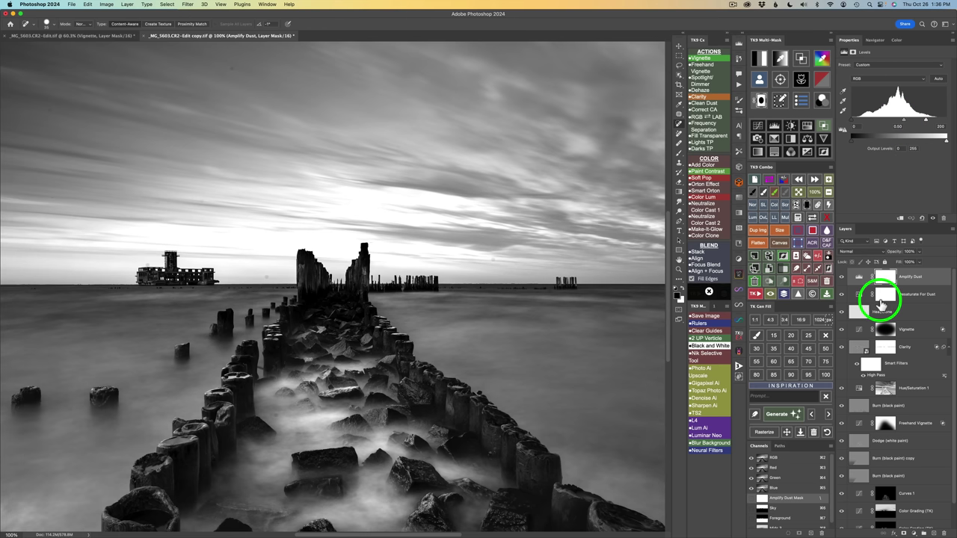
pyautogui.click(860, 316)
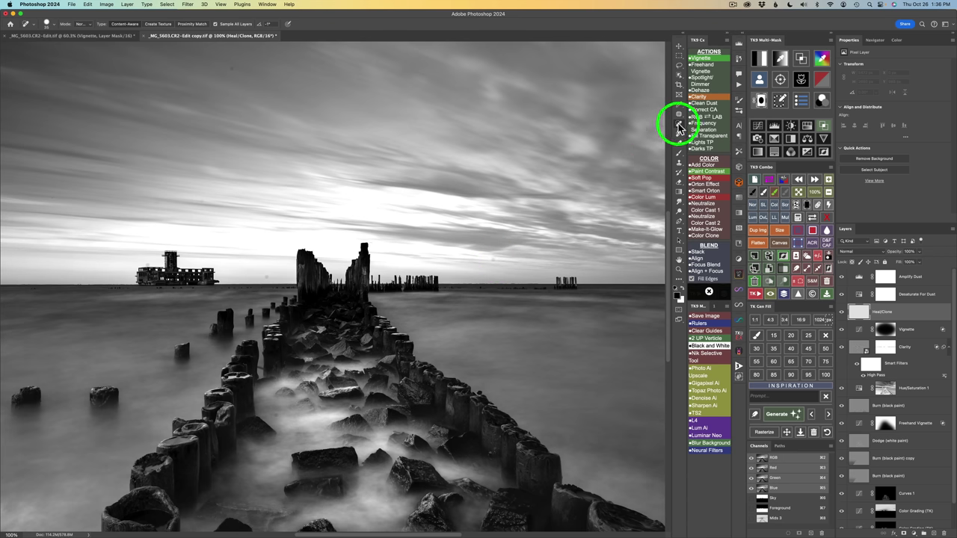
# Step: Remove the dust spots from the central and far-left sky with the Spot Healing Brush on the Heal/Clone layer
pyautogui.click(495, 260)
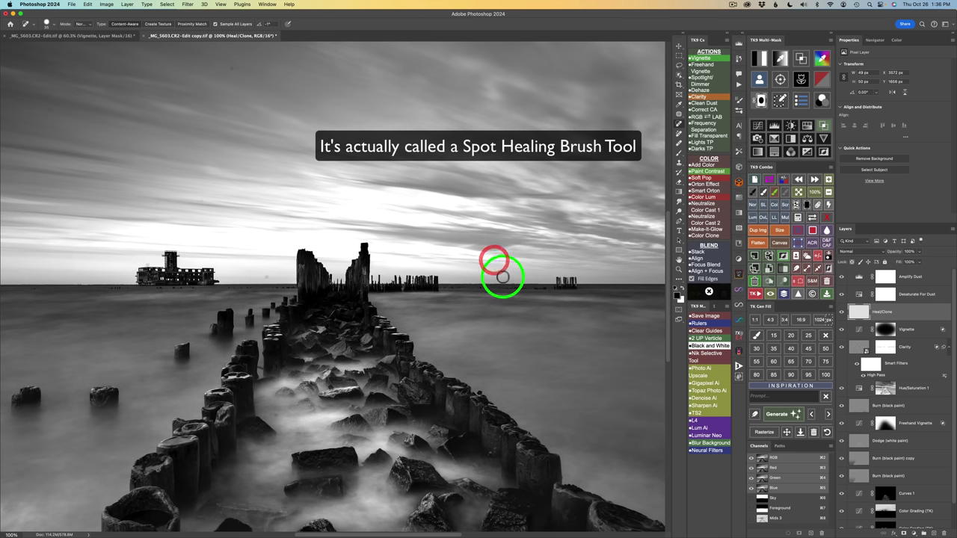
pyautogui.click(231, 70)
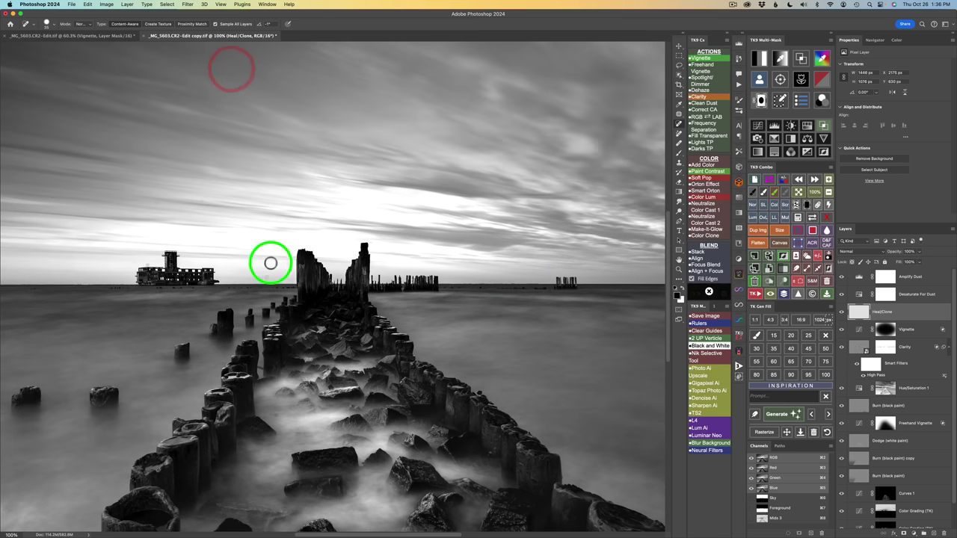
pyautogui.click(268, 277)
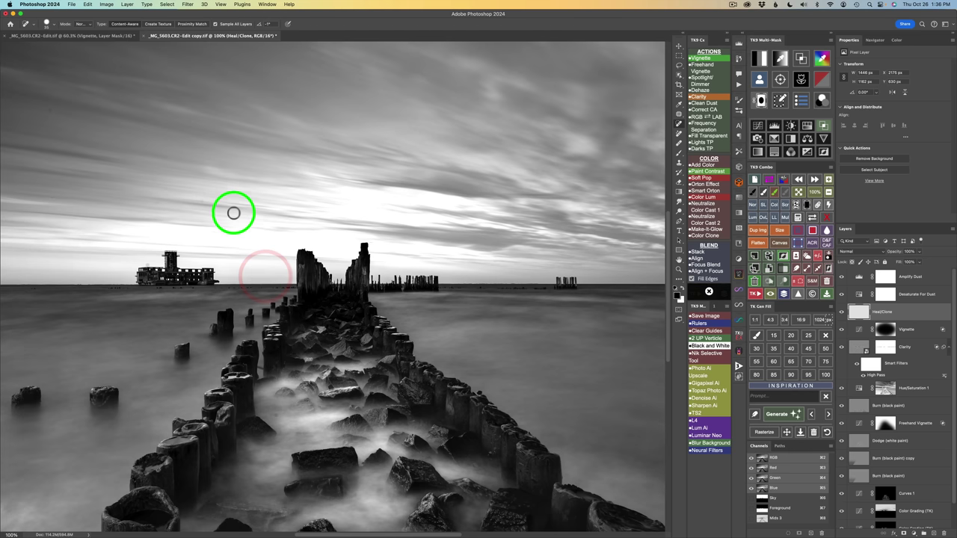
pyautogui.click(49, 110)
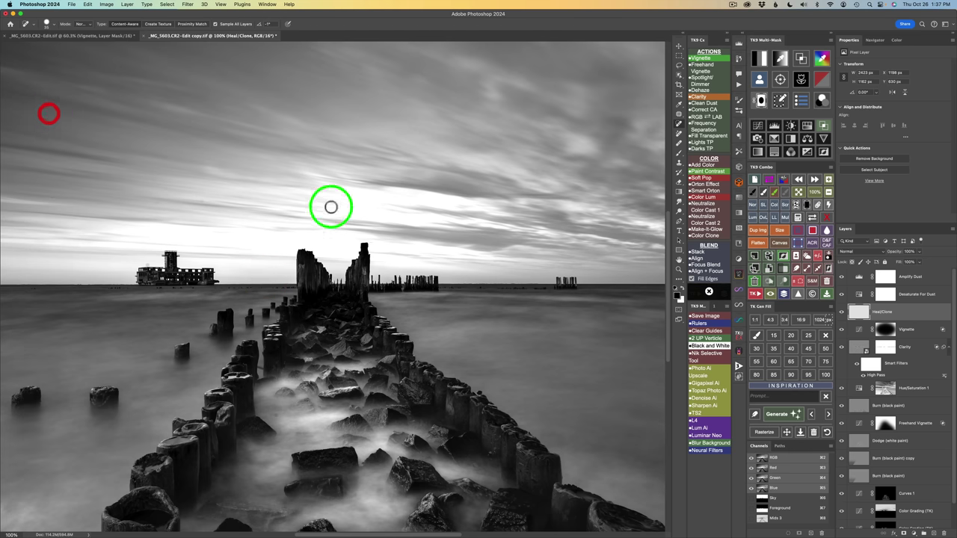
pyautogui.press('space')
pyautogui.moveTo(342, 188)
pyautogui.mouseDown()
pyautogui.moveTo(577, 273)
pyautogui.moveTo(566, 331)
pyautogui.mouseUp()
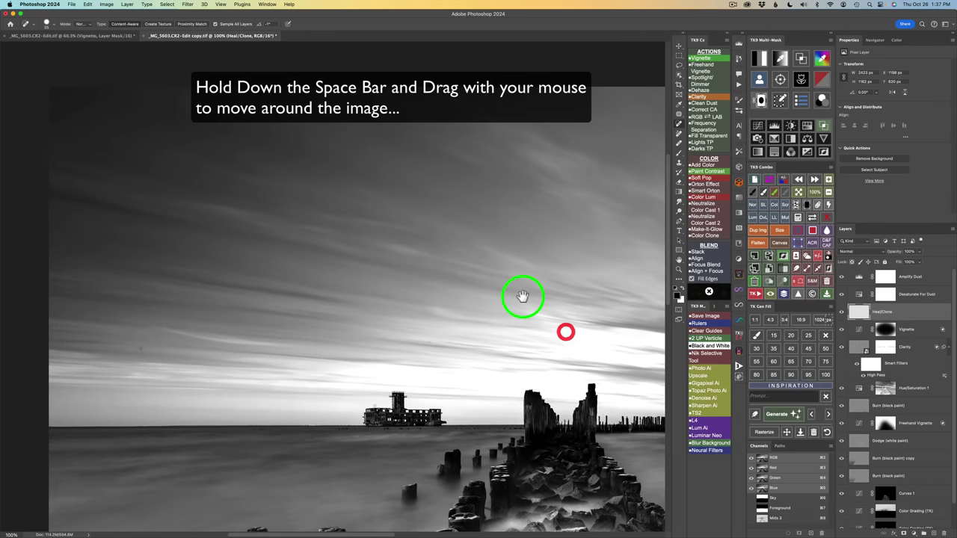
pyautogui.click(91, 119)
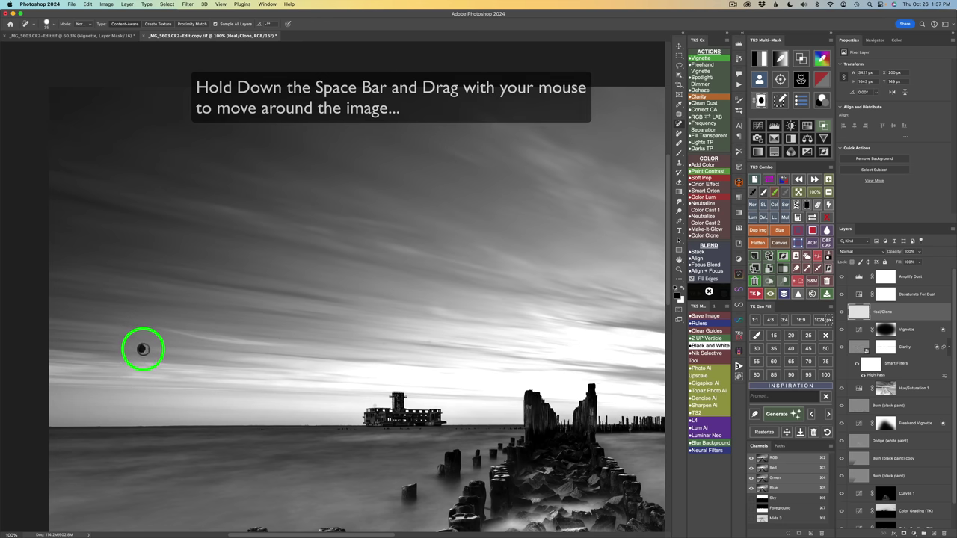
pyautogui.click(143, 349)
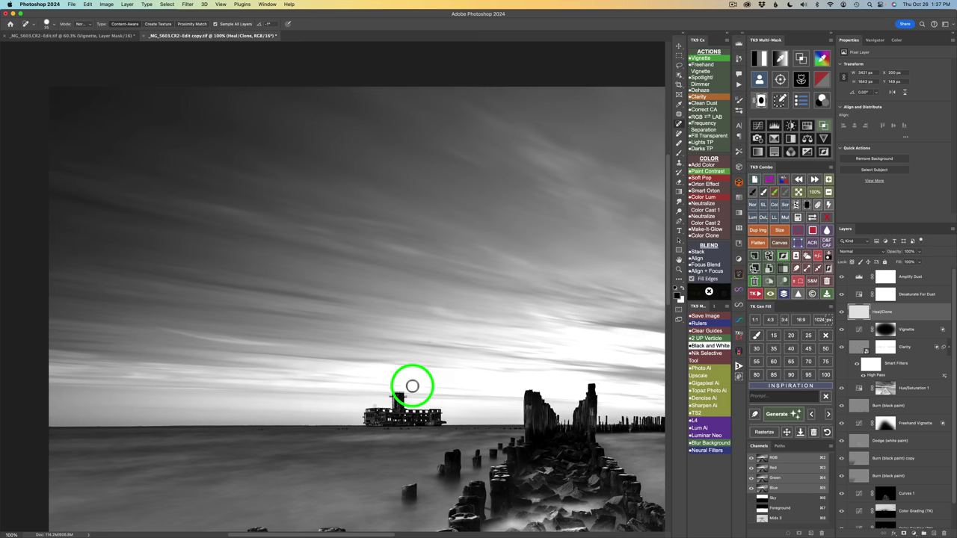
# Step: Remove the dust spots from the clouds and near the image edge in the right part of the sky with spot healing
pyautogui.moveTo(412, 386); pyautogui.dragTo(374, 402)
pyautogui.moveTo(475, 361); pyautogui.dragTo(318, 396)
pyautogui.moveTo(513, 366)
pyautogui.mouseDown()
pyautogui.moveTo(318, 374)
pyautogui.moveTo(489, 368)
pyautogui.moveTo(453, 352)
pyautogui.mouseUp()
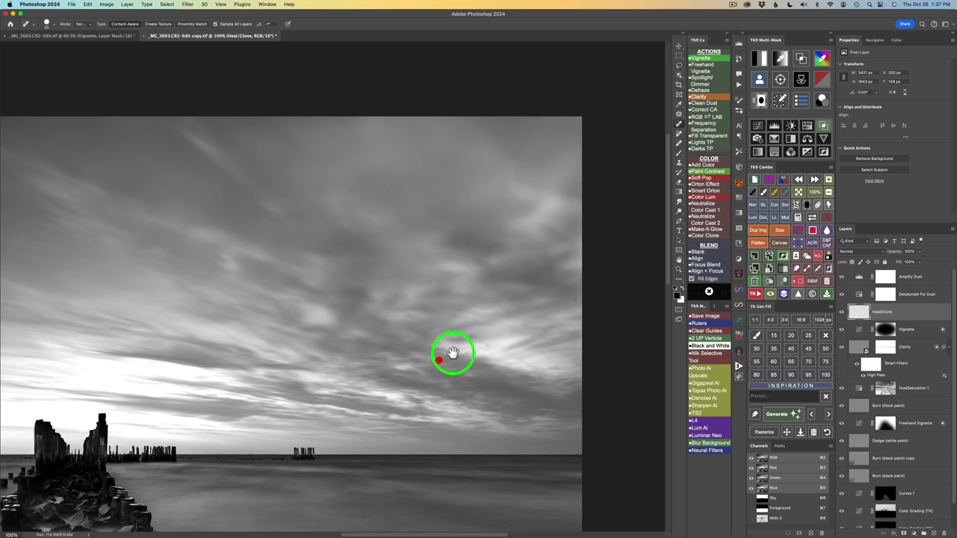
pyautogui.click(429, 284)
pyautogui.click(487, 347)
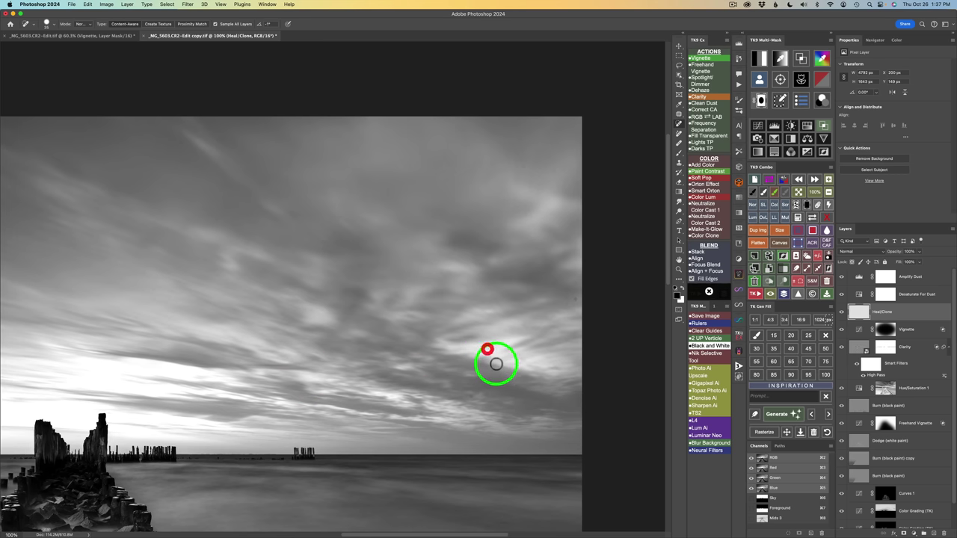
pyautogui.click(576, 292)
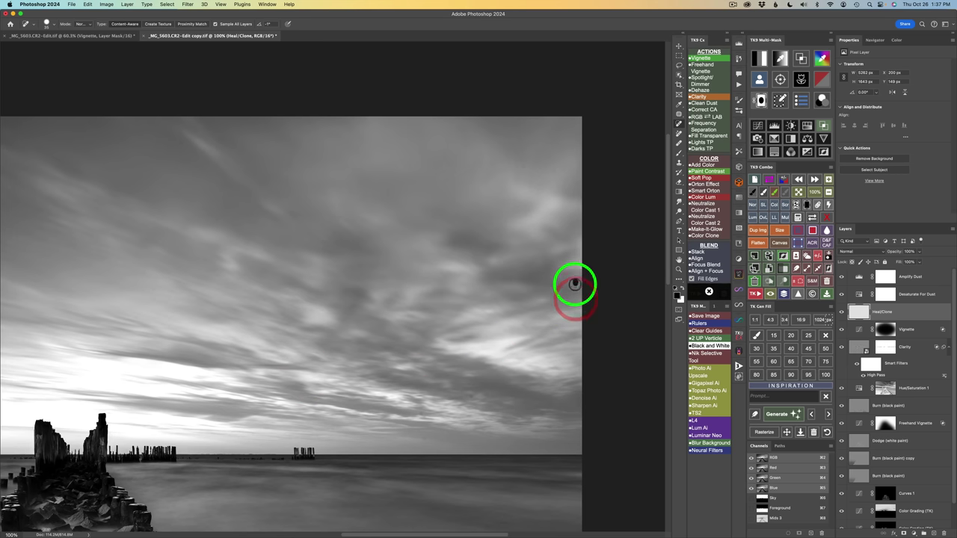
# Step: Spot-heal the dust marks in the sea on the right side of the pier, and check the foreground rocks for more
pyautogui.moveTo(501, 401); pyautogui.dragTo(539, 297)
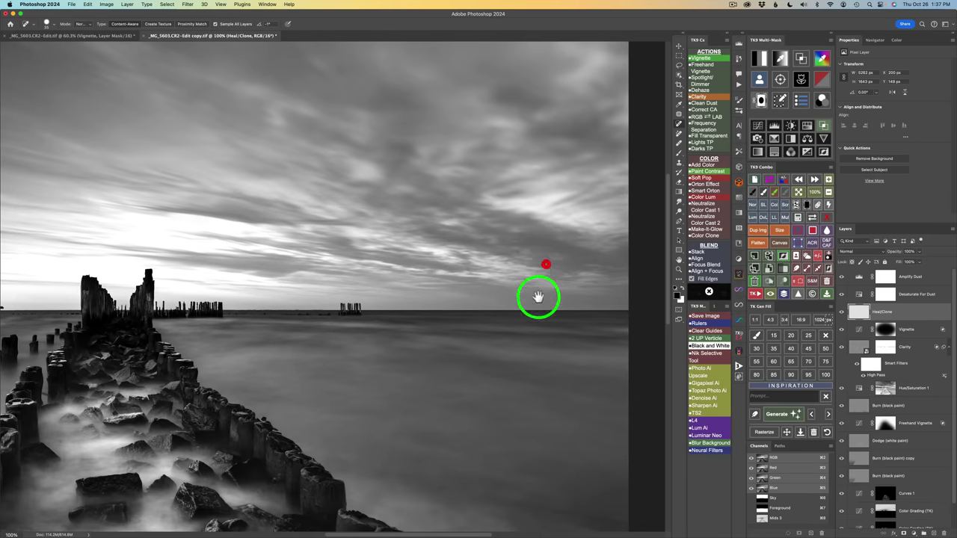
pyautogui.scroll(-3, 523, 322)
pyautogui.click(513, 333)
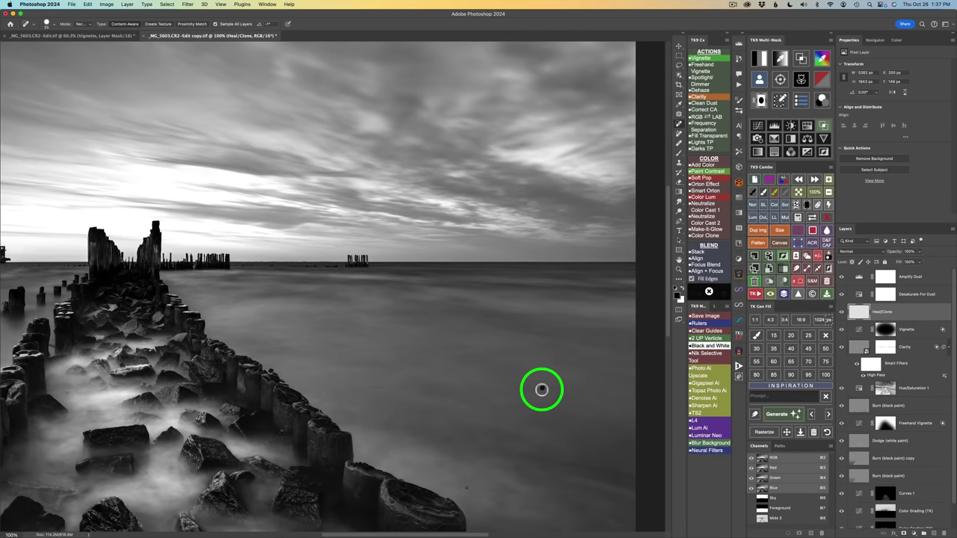
pyautogui.click(543, 386)
pyautogui.click(571, 353)
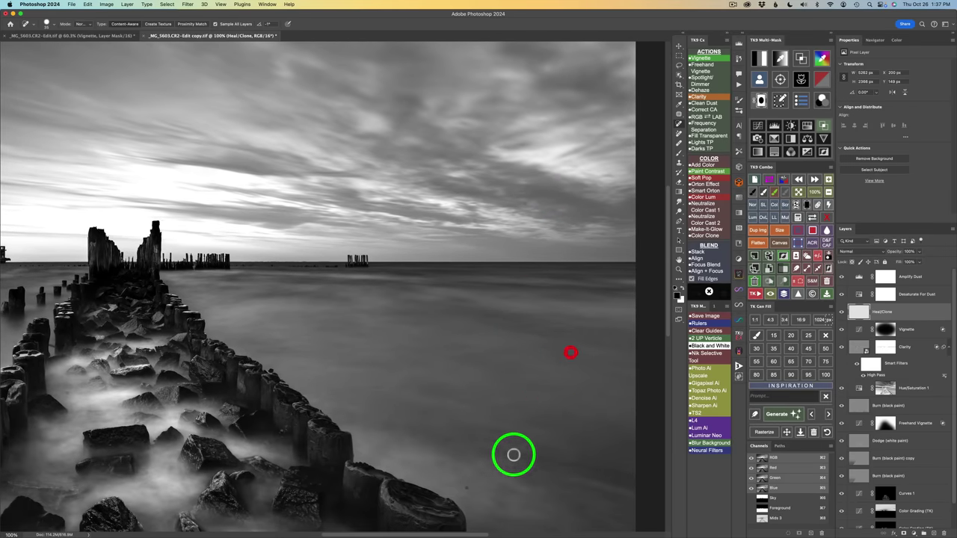
pyautogui.click(466, 488)
pyautogui.moveTo(528, 474)
pyautogui.mouseDown()
pyautogui.moveTo(528, 416)
pyautogui.moveTo(501, 321)
pyautogui.moveTo(586, 362)
pyautogui.moveTo(579, 357)
pyautogui.mouseUp()
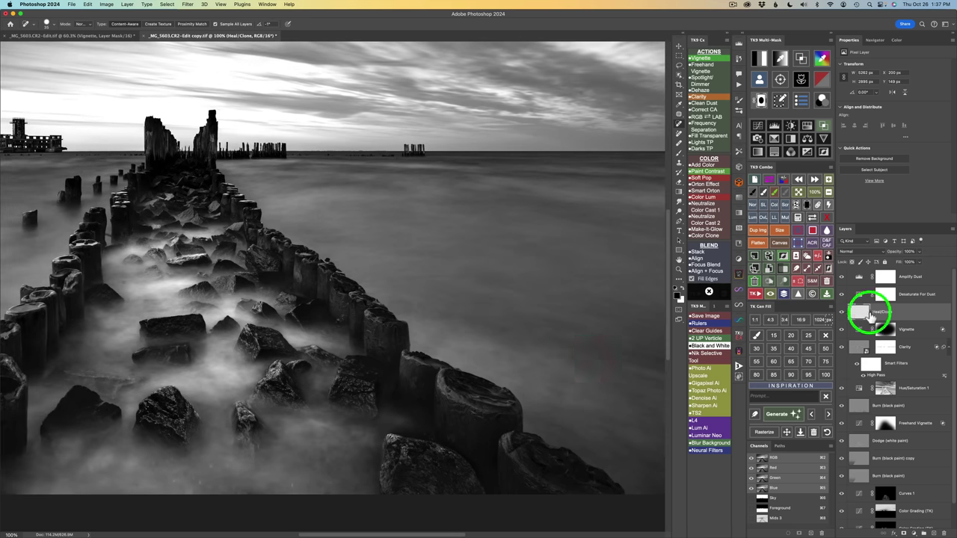
pyautogui.moveTo(521, 336); pyautogui.dragTo(684, 363)
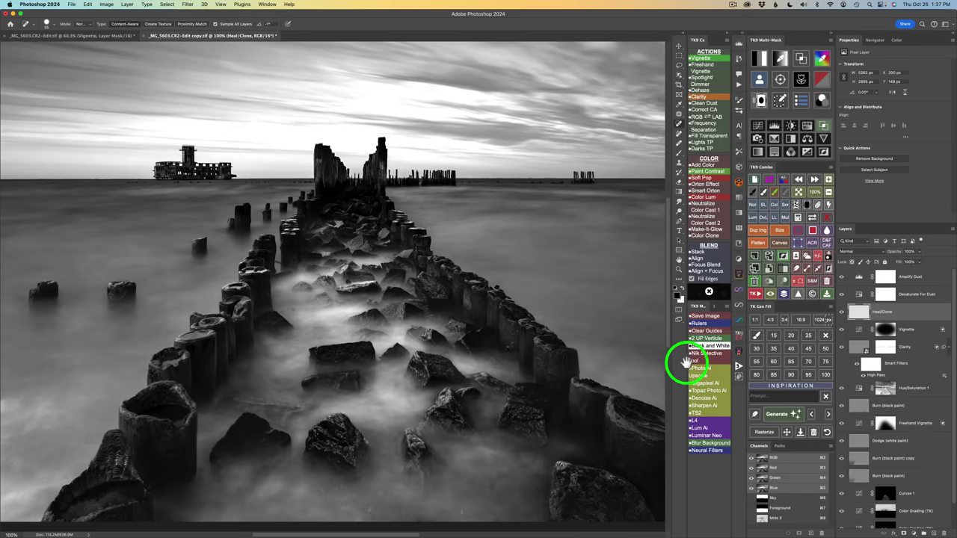
# Step: Spot-heal the dust marks in the open sea near the far-left edge of the image on the Heal/Clone layer
pyautogui.moveTo(514, 411)
pyautogui.mouseDown()
pyautogui.moveTo(566, 352)
pyautogui.moveTo(554, 344)
pyautogui.mouseUp()
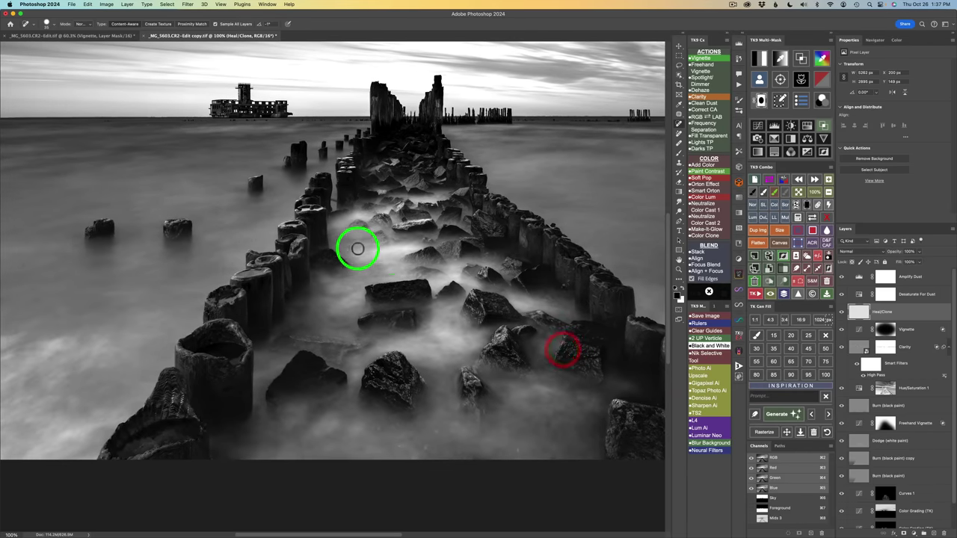
pyautogui.moveTo(379, 334); pyautogui.dragTo(574, 357)
pyautogui.moveTo(348, 350); pyautogui.dragTo(421, 367)
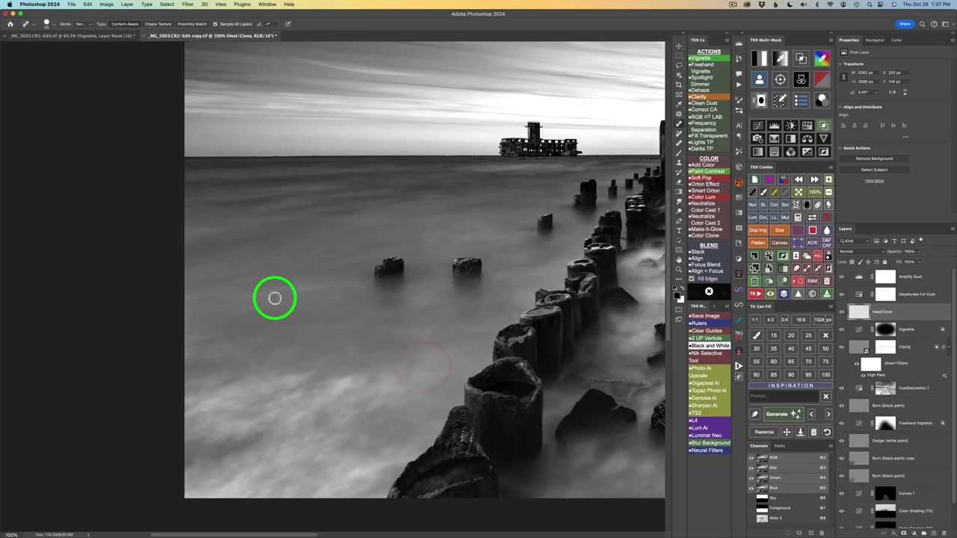
pyautogui.click(273, 297)
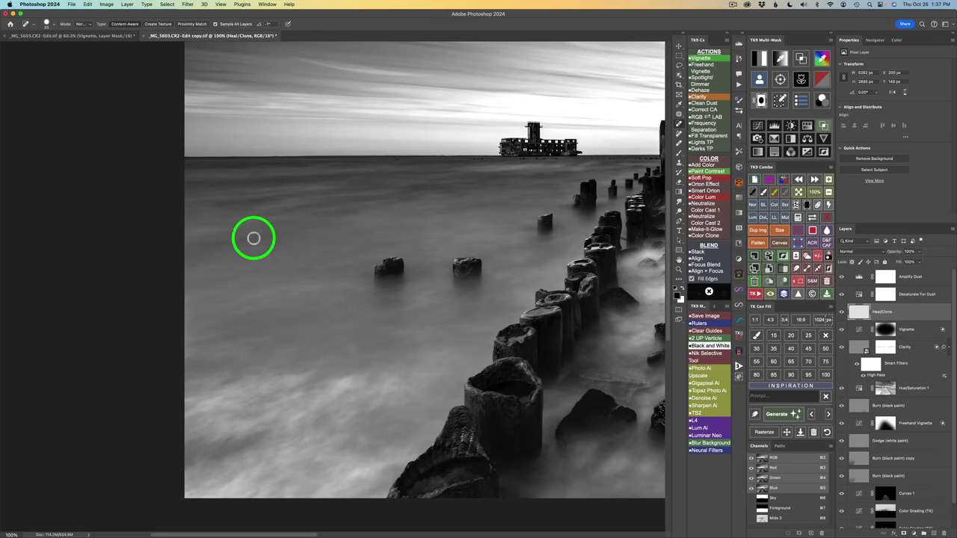
pyautogui.click(240, 254)
pyautogui.click(193, 266)
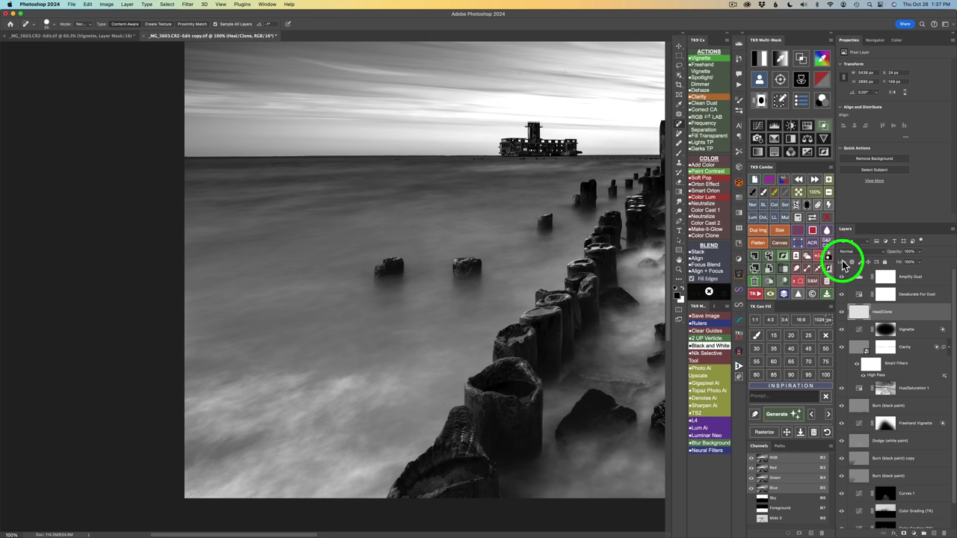
# Step: Run Clean Dust again to remove its Amplify Dust and Desaturate For Dust layers, and show only the Background for a before/after comparison
pyautogui.click(703, 104)
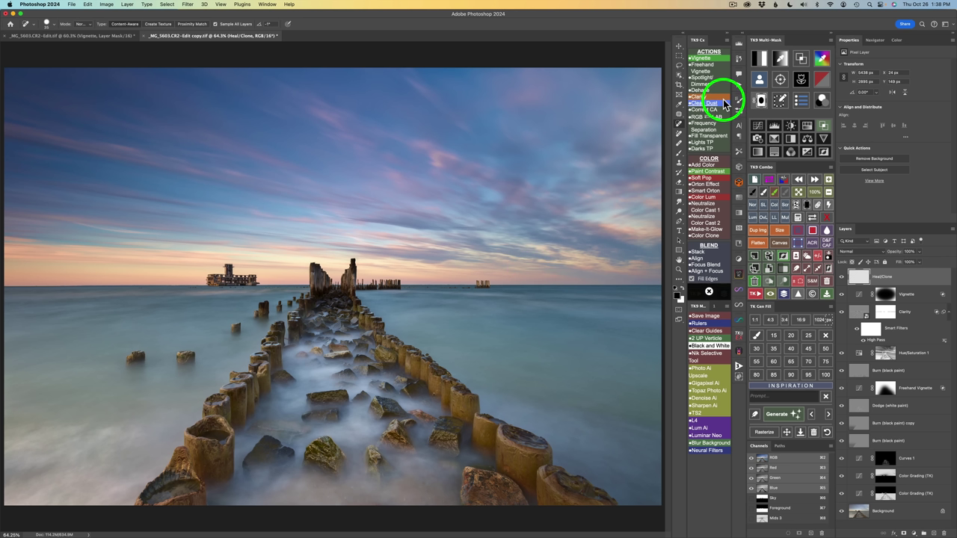
pyautogui.click(784, 295)
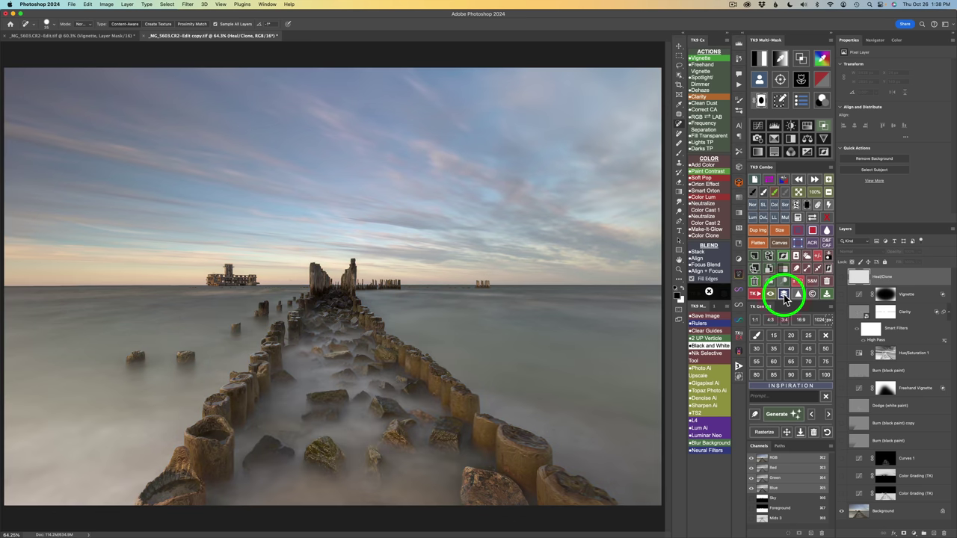